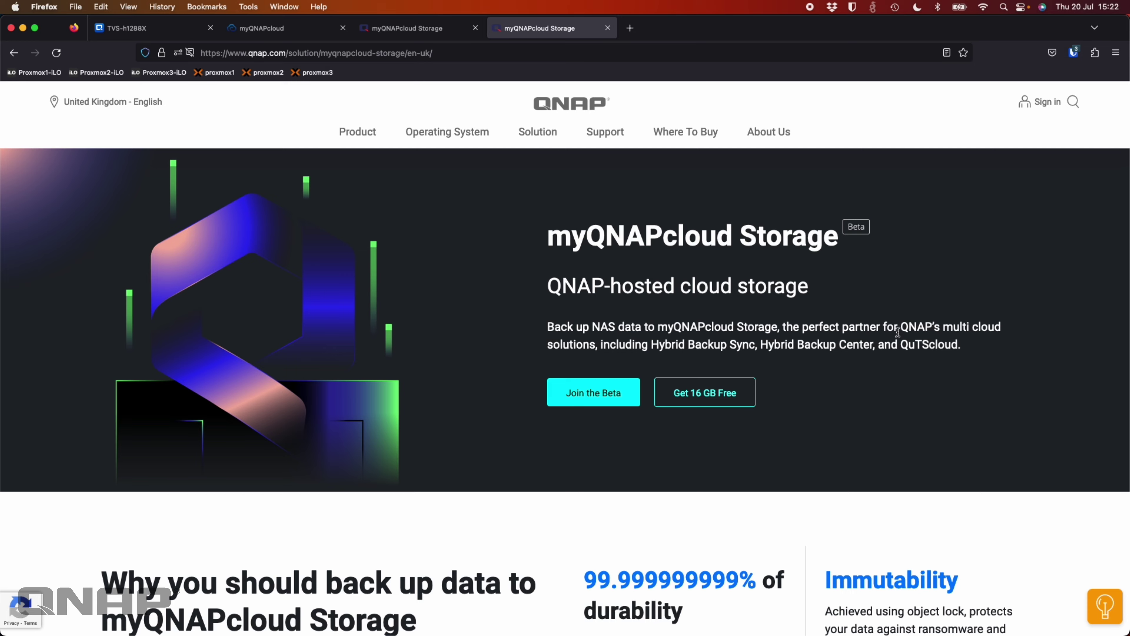
Scroll the myQNAPcloud Storage page from the 12 data centers overview down to the Hybrid Backup Sync and Hybrid Backup Center cards
scroll(898, 334, "down", 3)
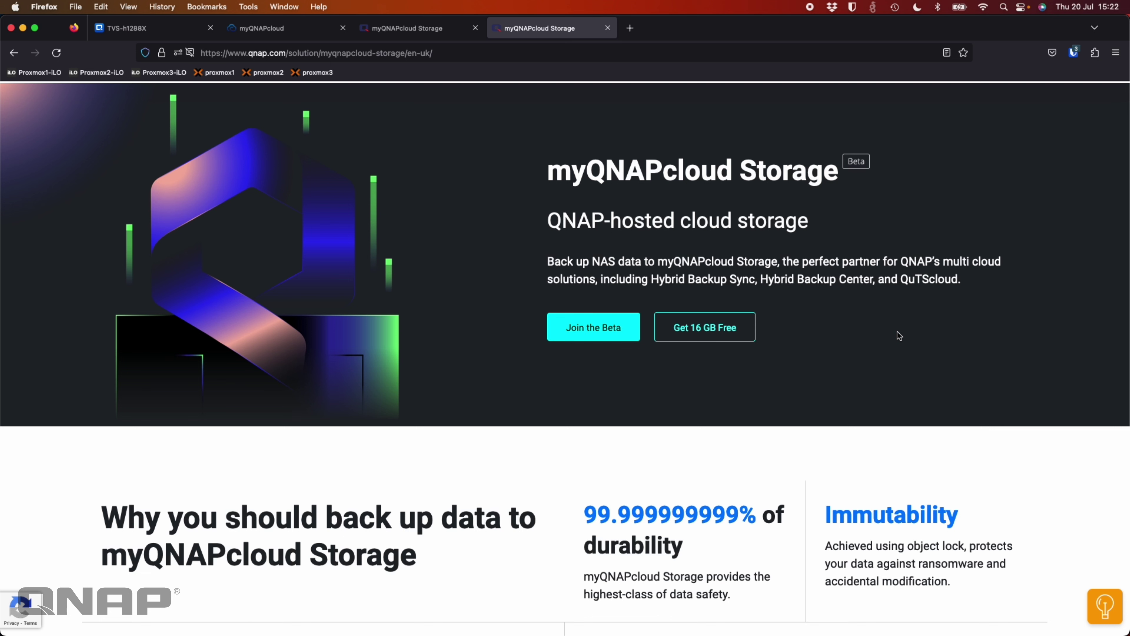
scroll(898, 335, "down", 10)
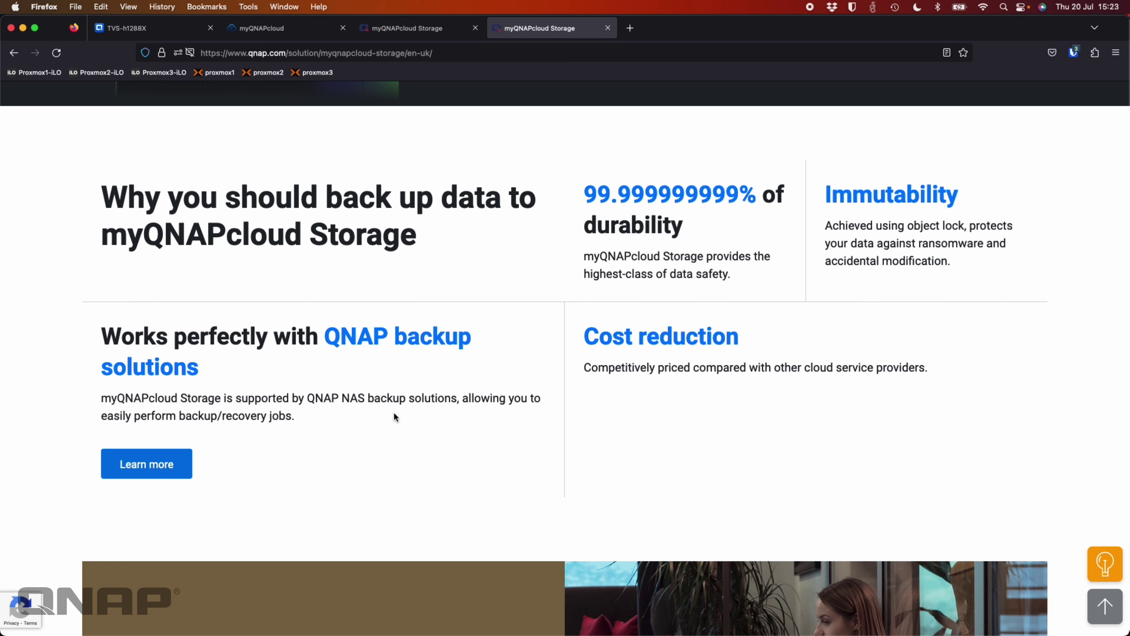
scroll(404, 412, "down", 3)
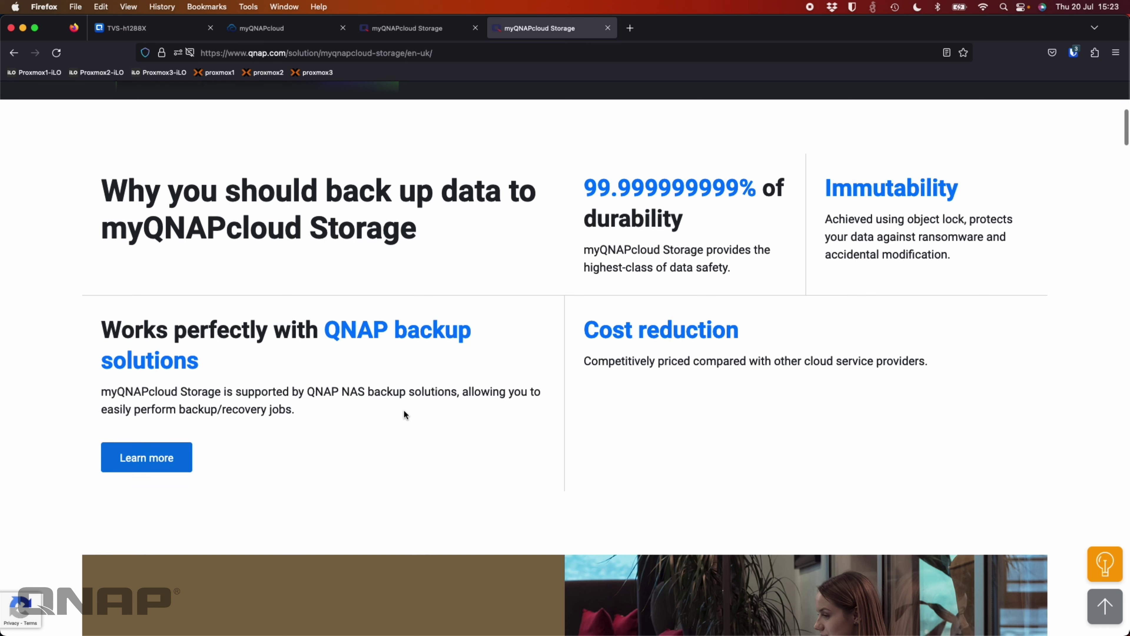
scroll(404, 412, "down", 10)
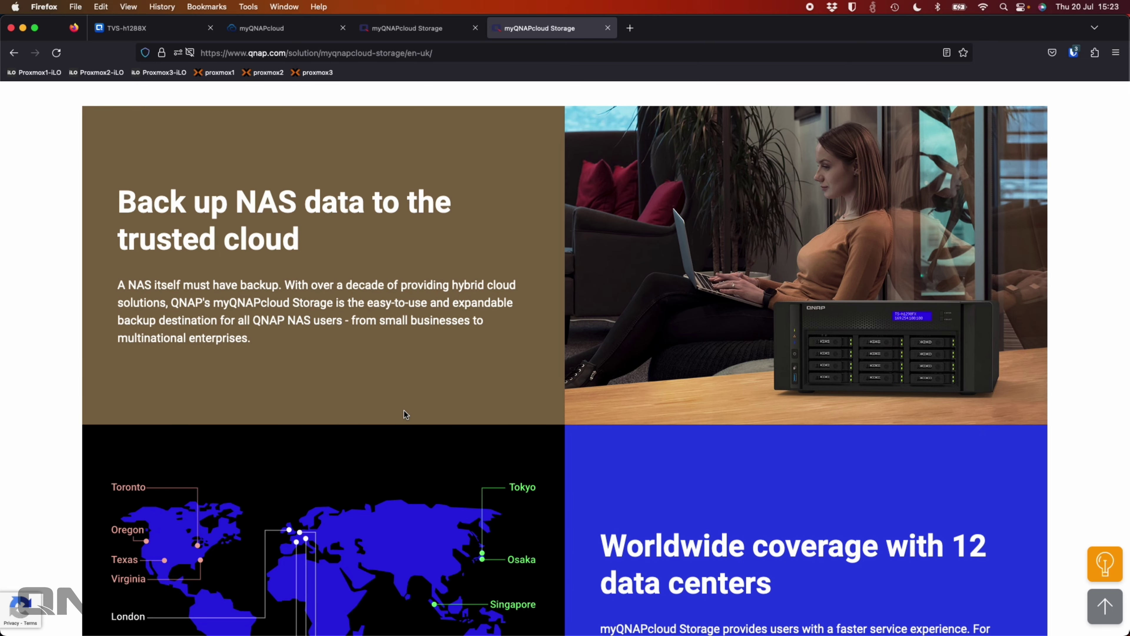
scroll(404, 413, "down", 6)
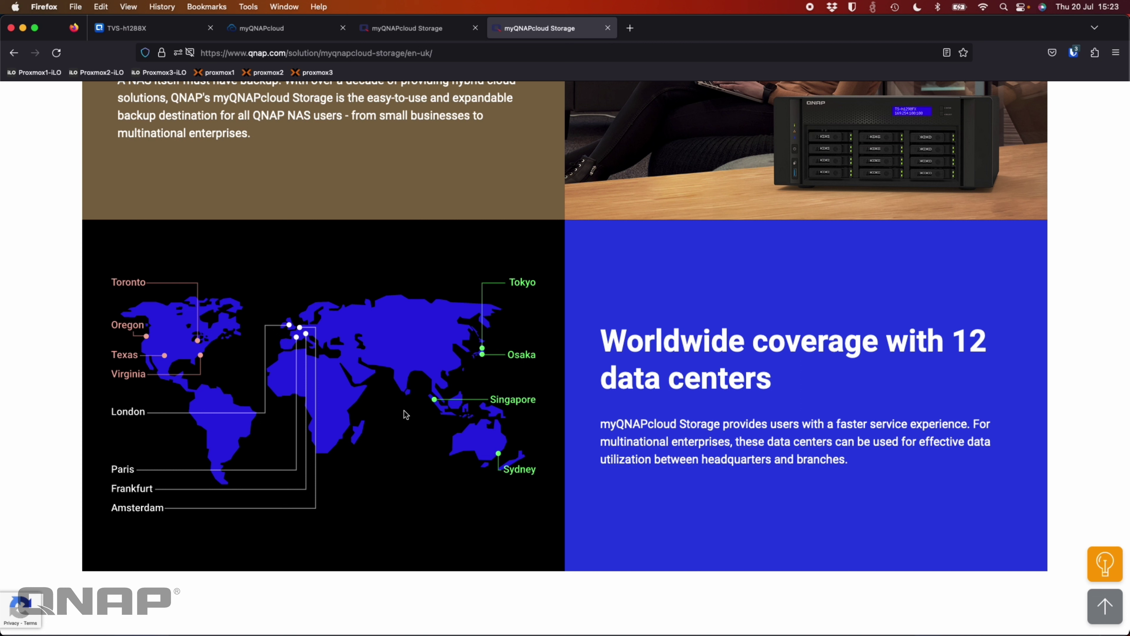
scroll(403, 411, "down", 15)
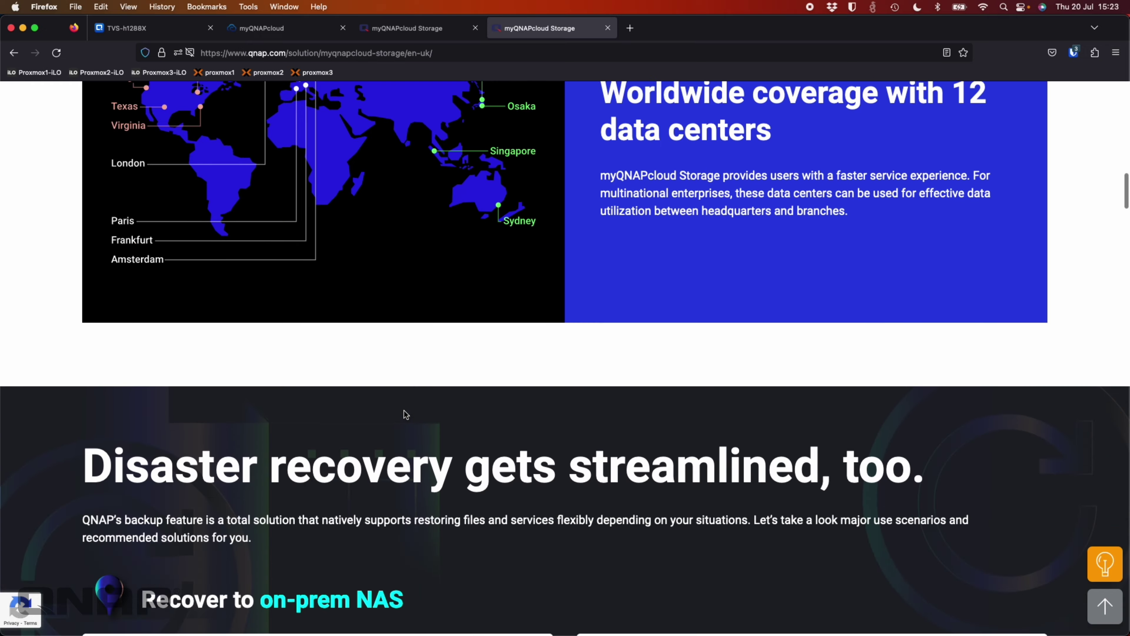
scroll(404, 414, "down", 5)
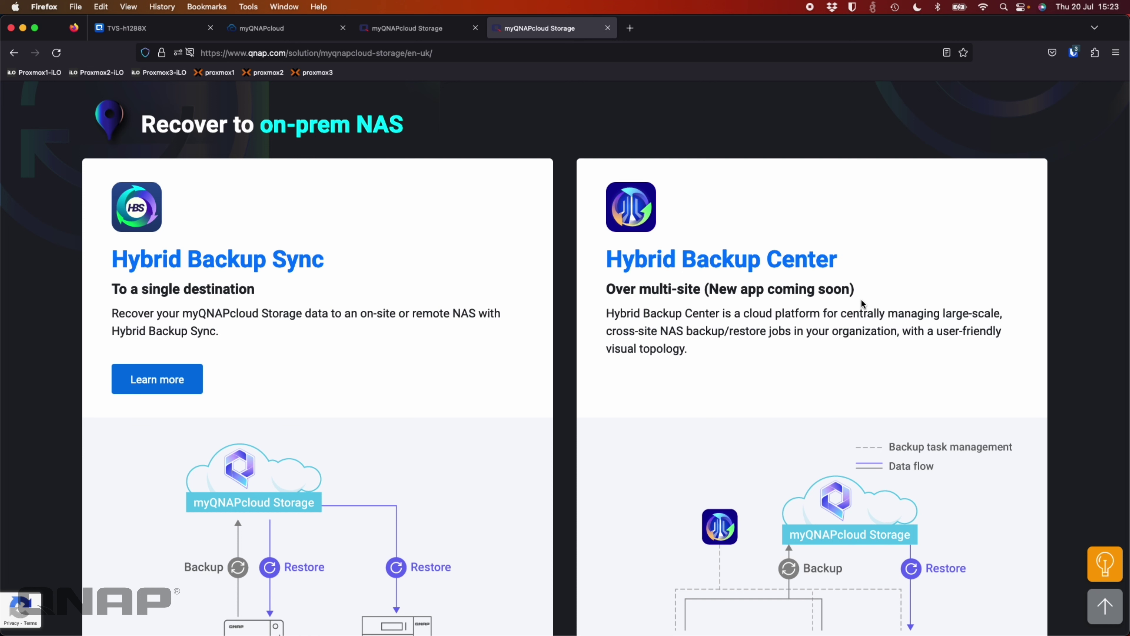
Scroll past the QuTScloud recovery and Mount to remote NAS sections to Web-based data management
scroll(821, 332, "down", 10)
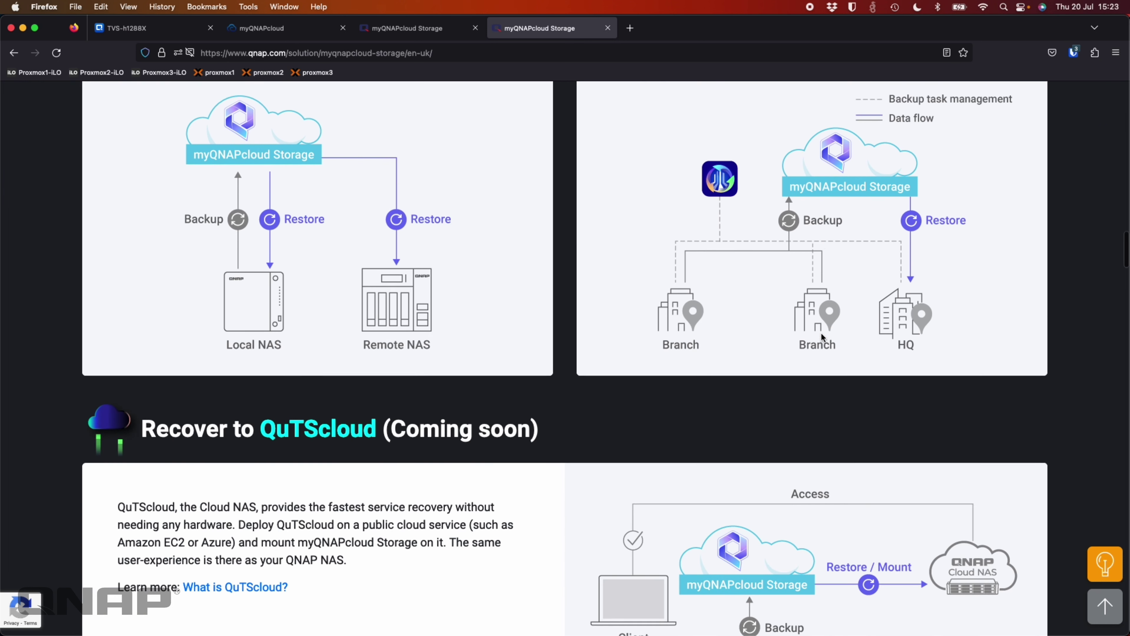
scroll(821, 332, "down", 5)
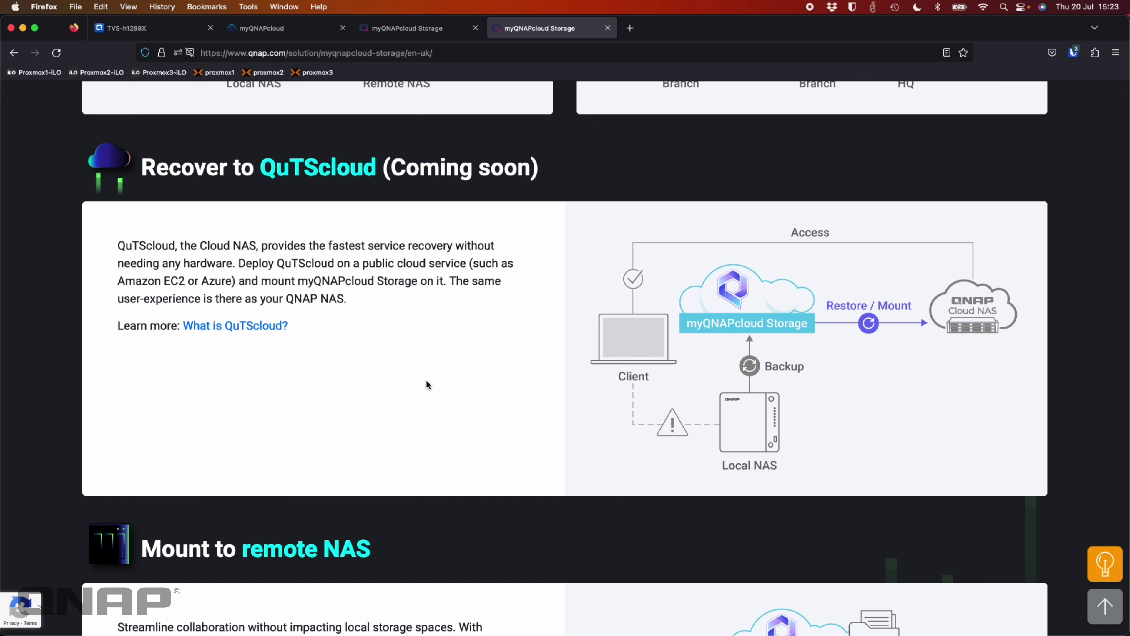
scroll(426, 381, "down", 5)
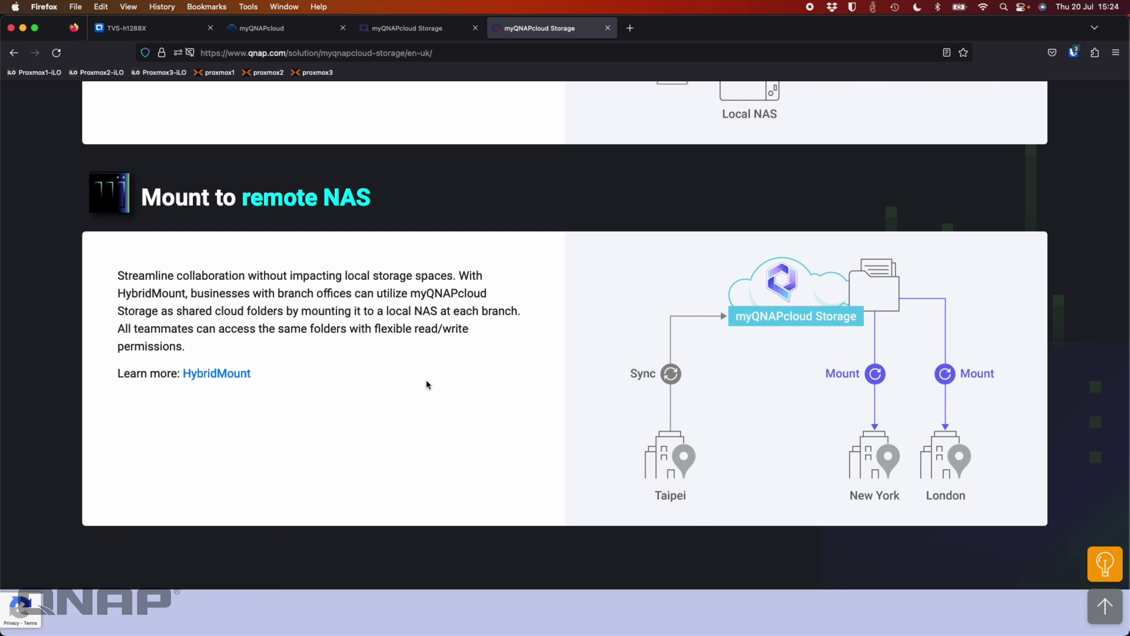
scroll(427, 383, "down", 3)
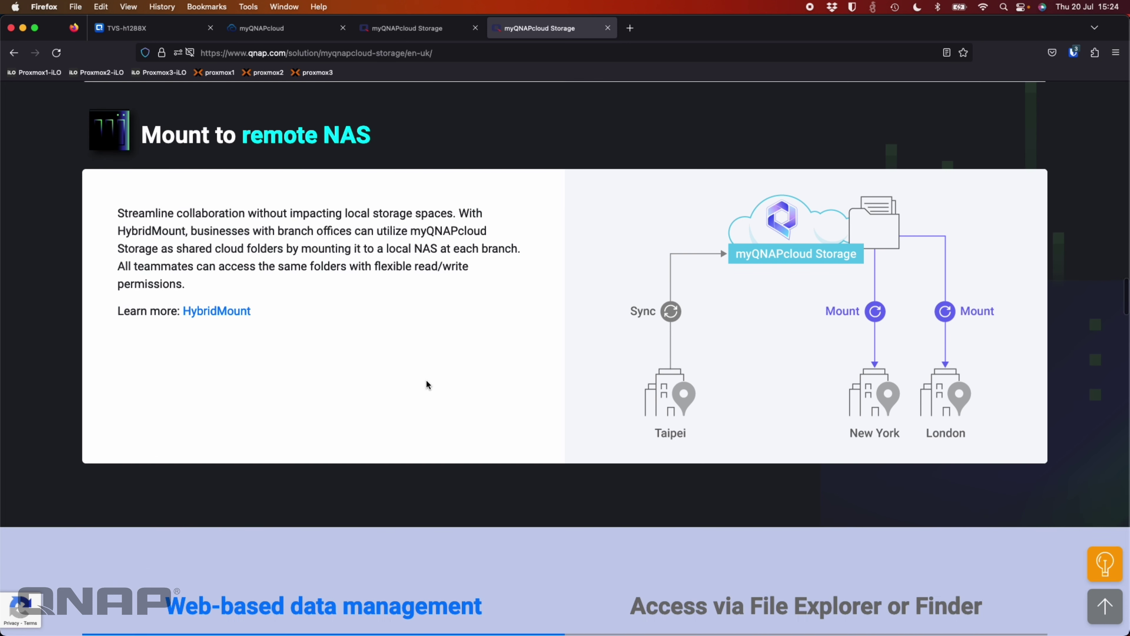
scroll(427, 384, "down", 10)
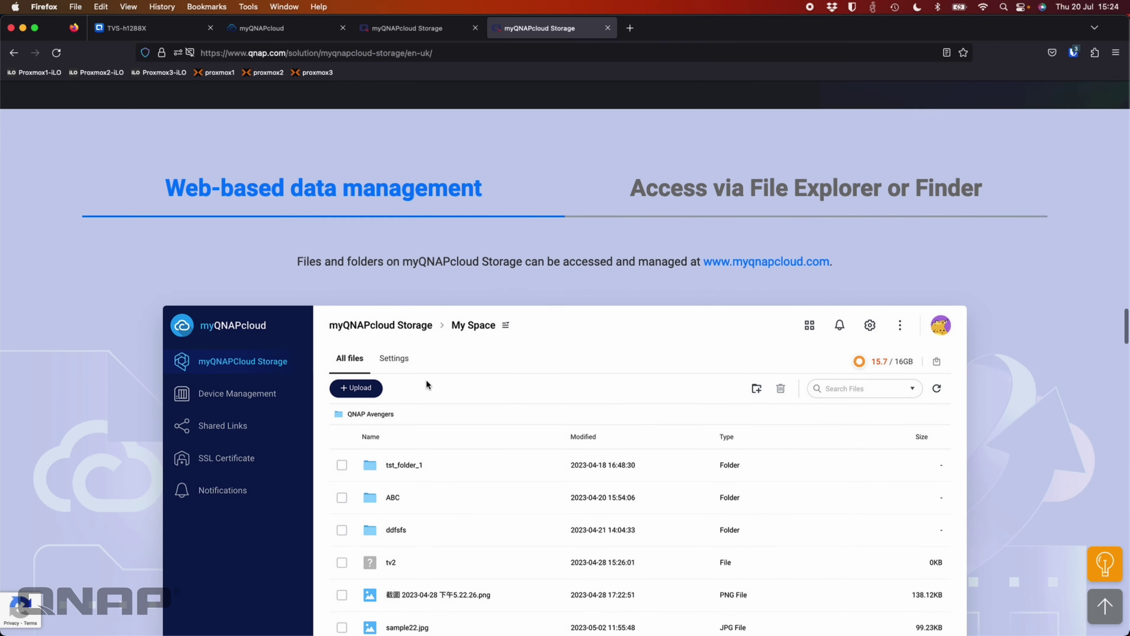
Scroll through Web-based data management and Features to the Beta Program steps and minimum requirements
scroll(425, 379, "down", 2)
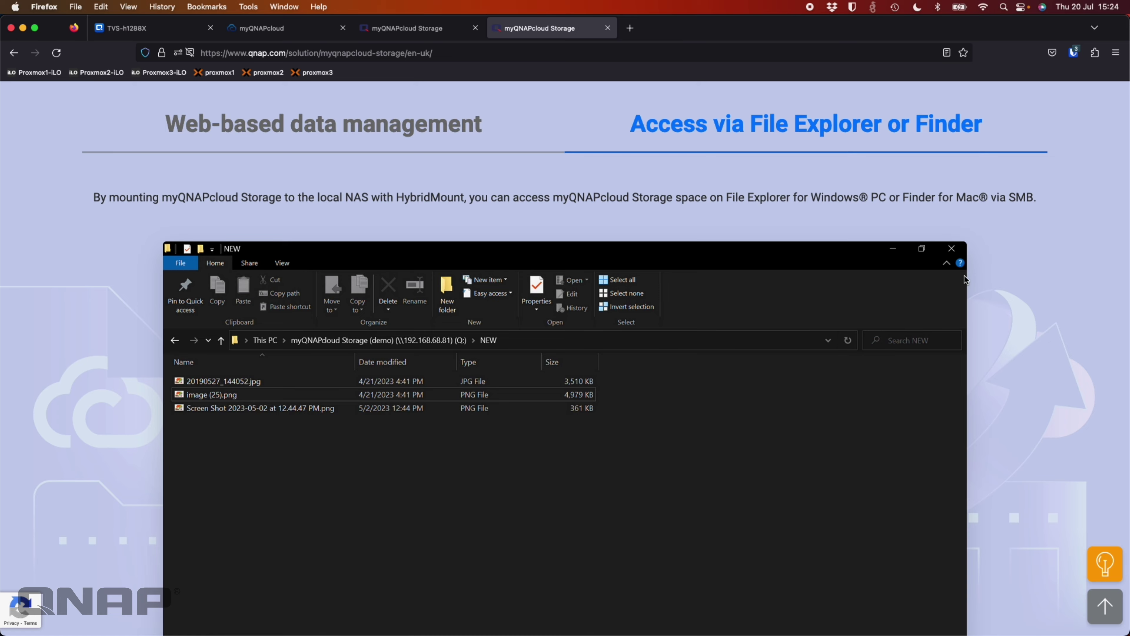
scroll(965, 279, "down", 10)
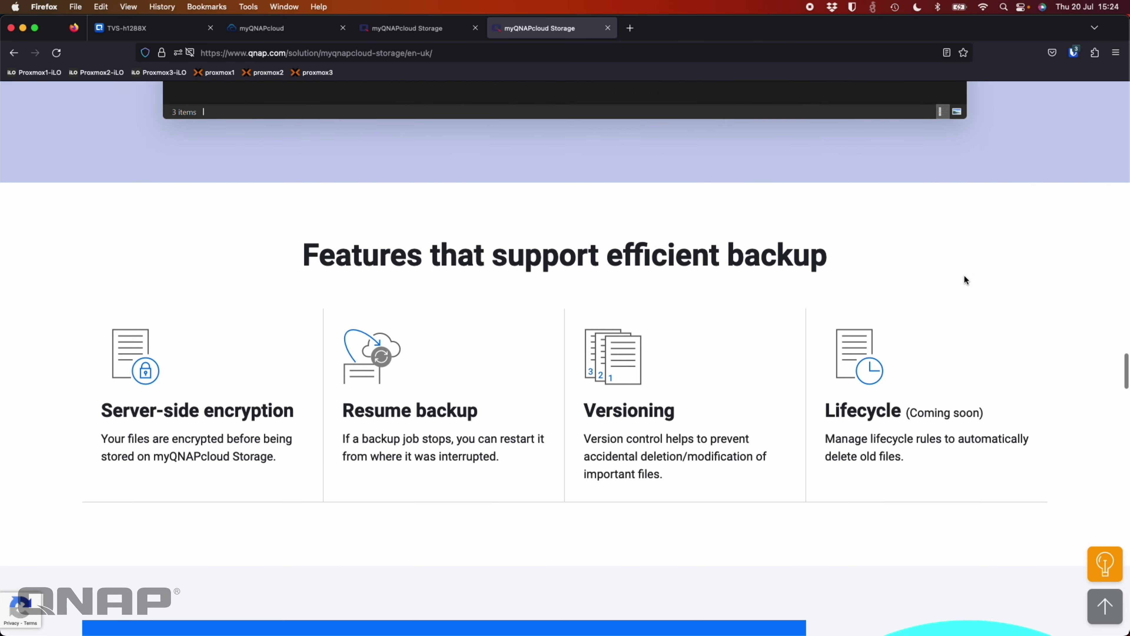
scroll(965, 279, "down", 2)
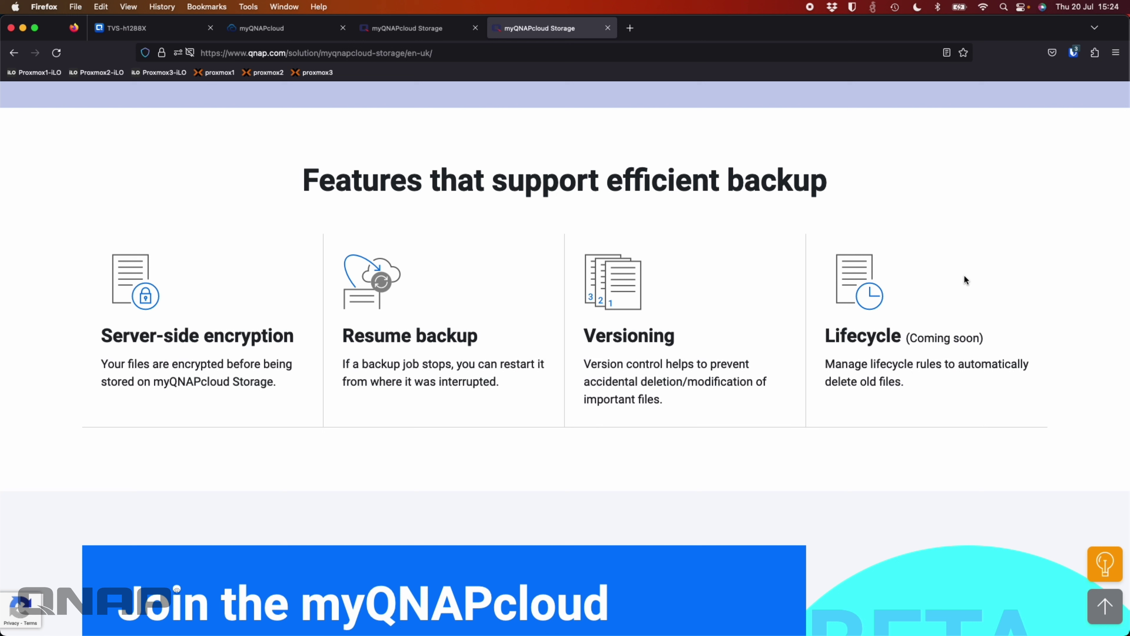
scroll(965, 279, "down", 10)
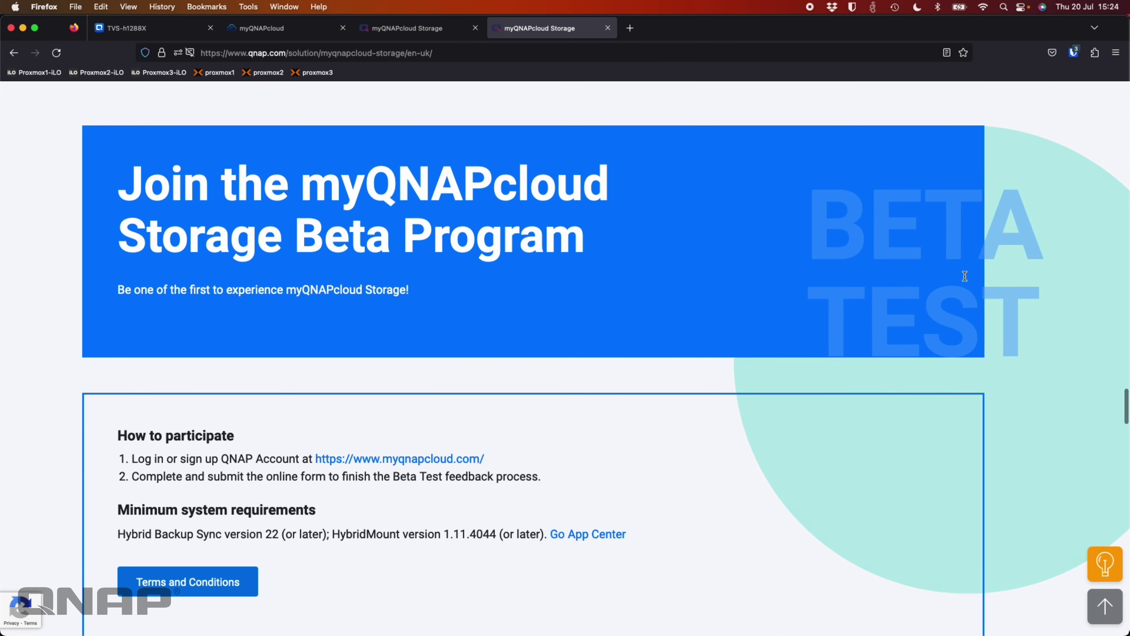
scroll(962, 274, "up", 3)
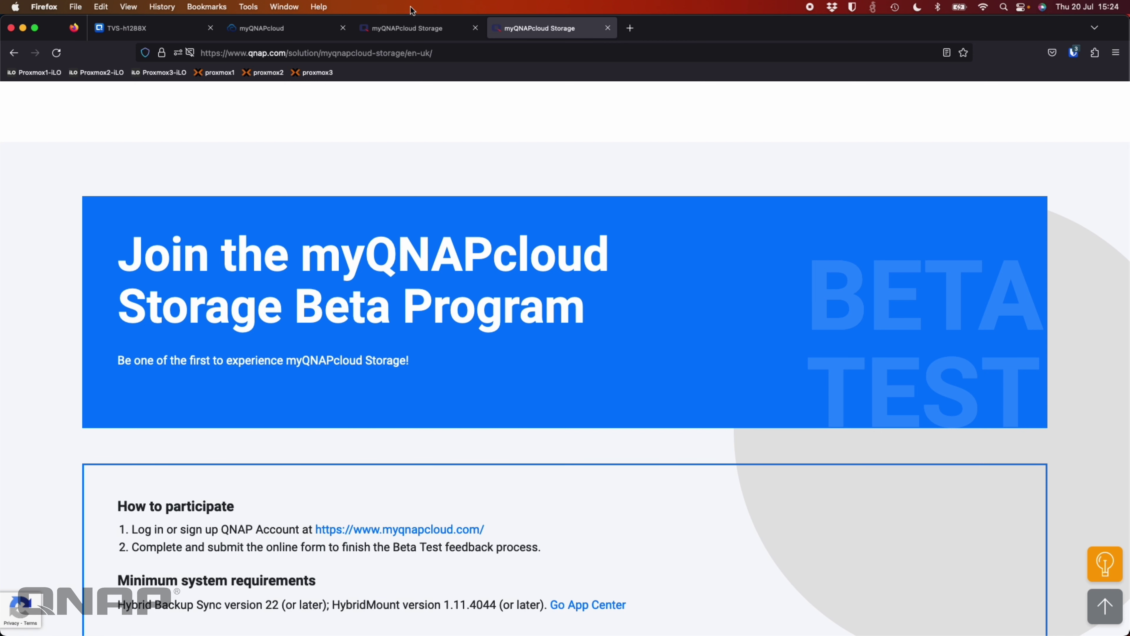
Browse the store's annual London, UK storage plans from 50 GB to 10 TB, then go to My Spaces
left_click(408, 26)
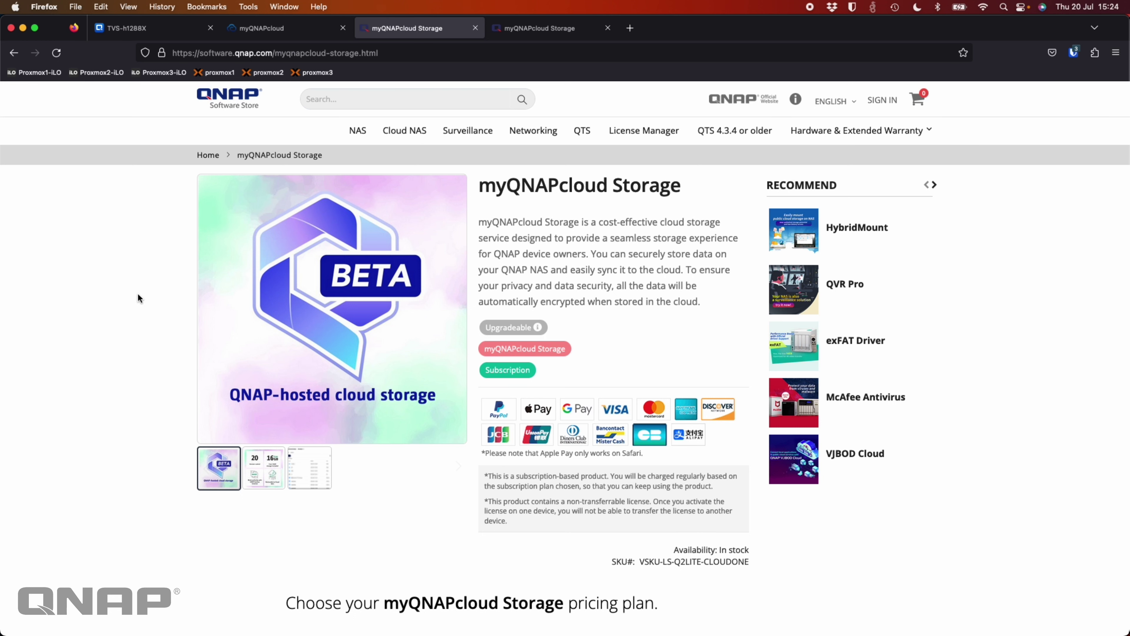
scroll(138, 296, "down", 8)
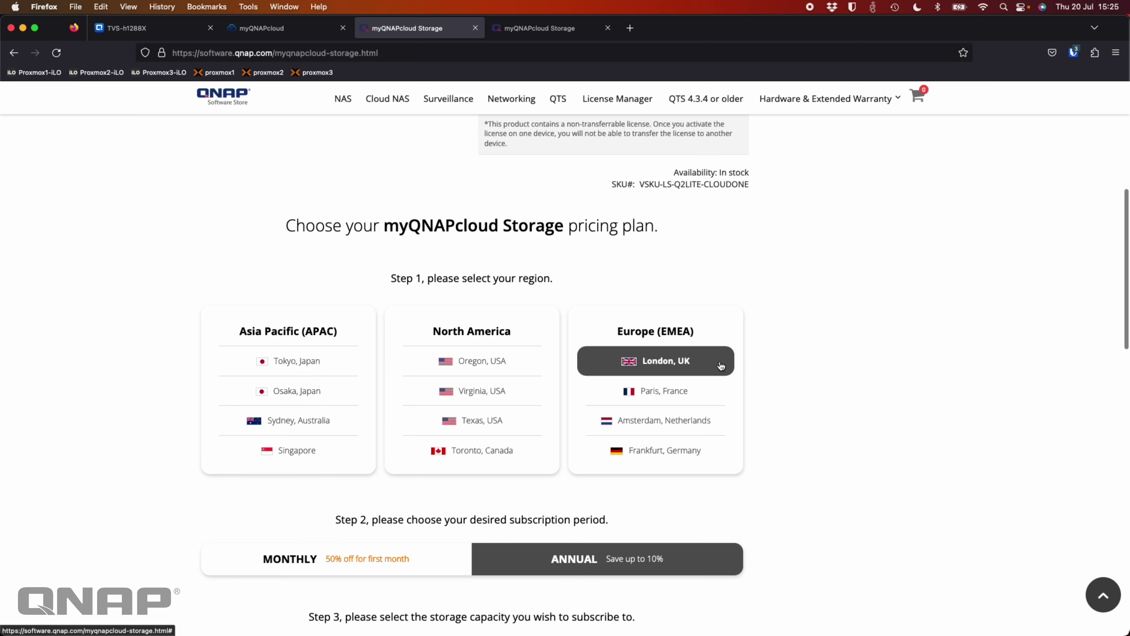
scroll(740, 367, "down", 4)
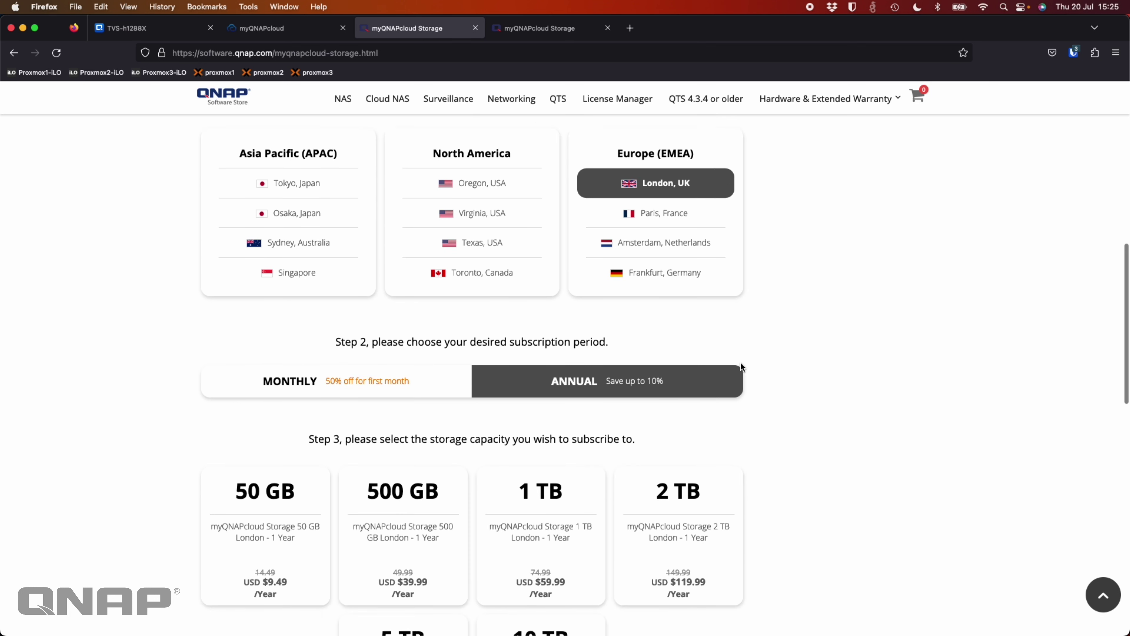
scroll(741, 368, "down", 2)
scroll(272, 405, "down", 1)
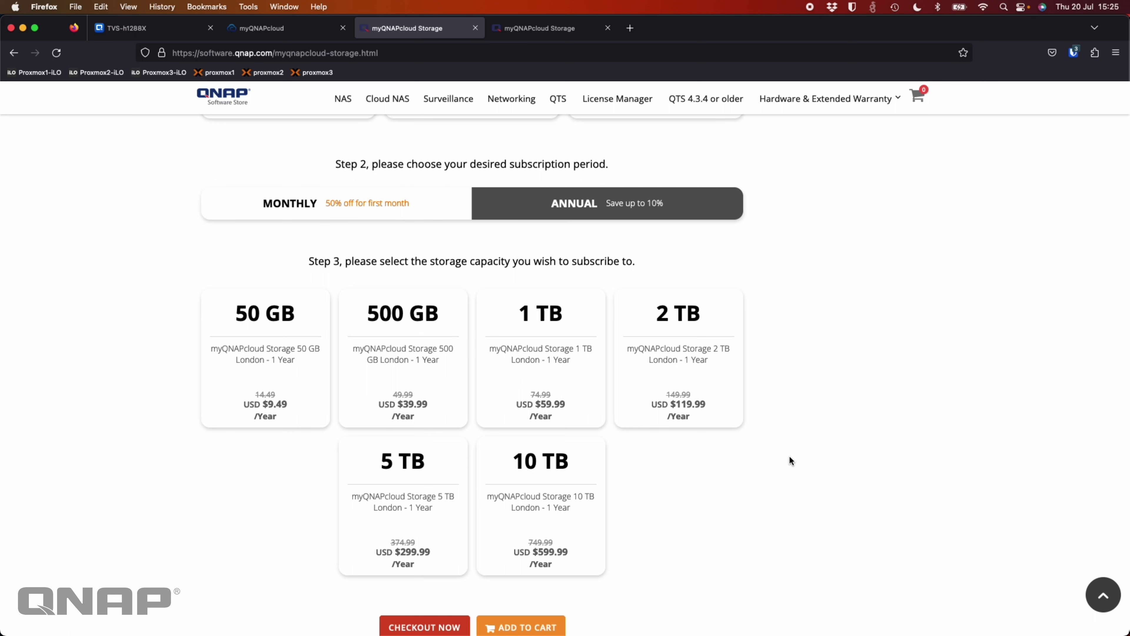
scroll(712, 514, "down", 3)
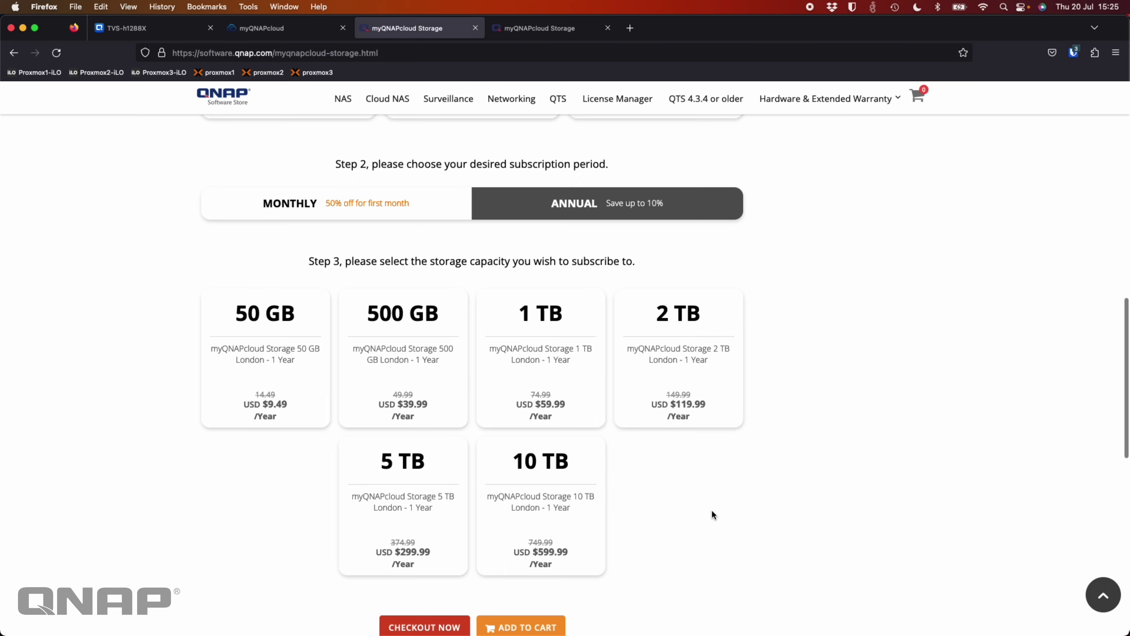
scroll(711, 511, "down", 1)
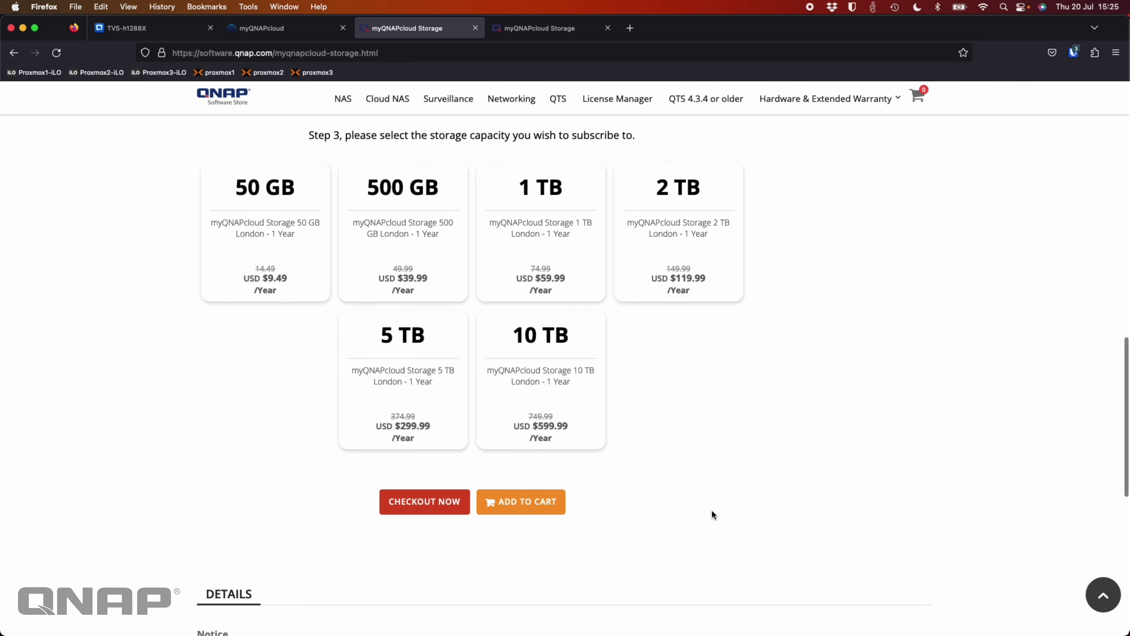
scroll(712, 511, "down", 5)
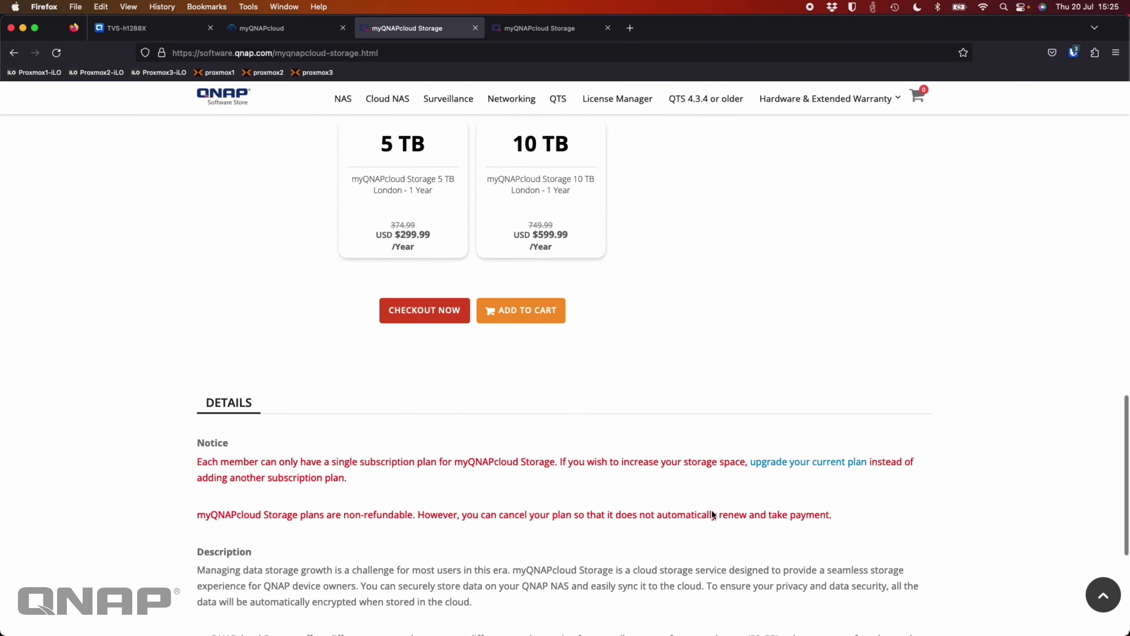
scroll(712, 510, "up", 8)
scroll(712, 510, "up", 3)
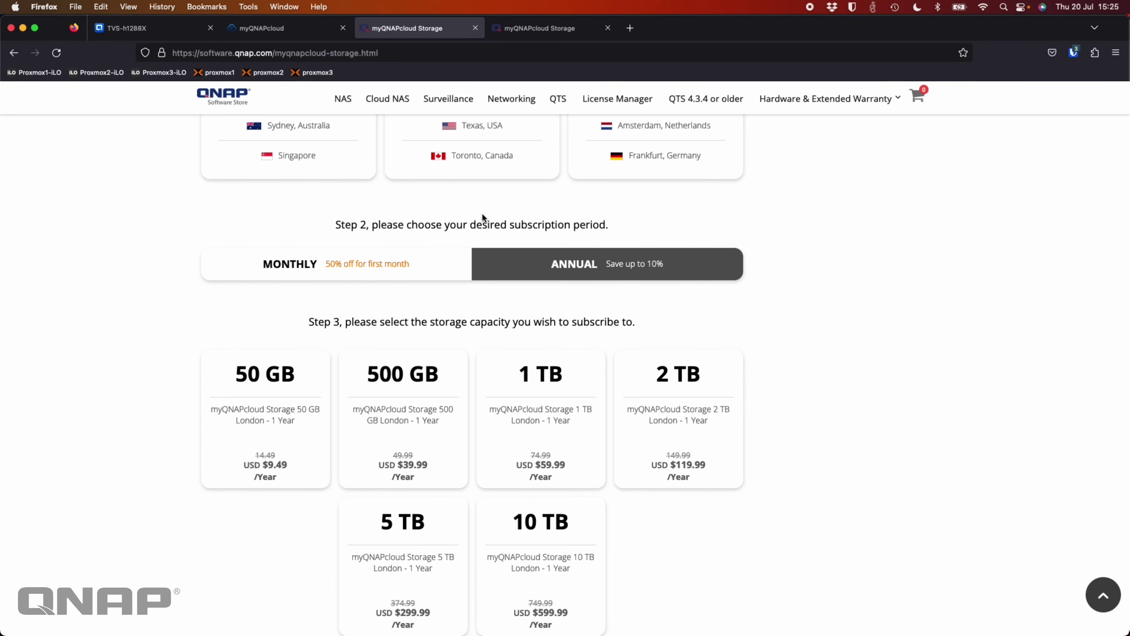
left_click(273, 29)
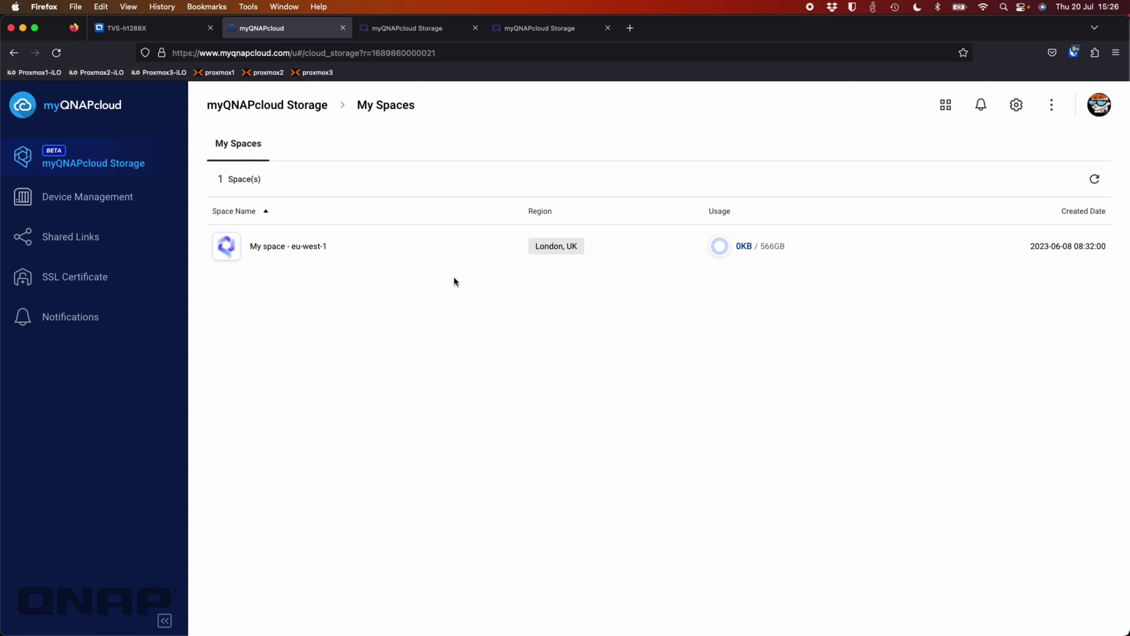
Try opening My space - eu-west-1, then return to the storage spaces list
left_click(303, 246)
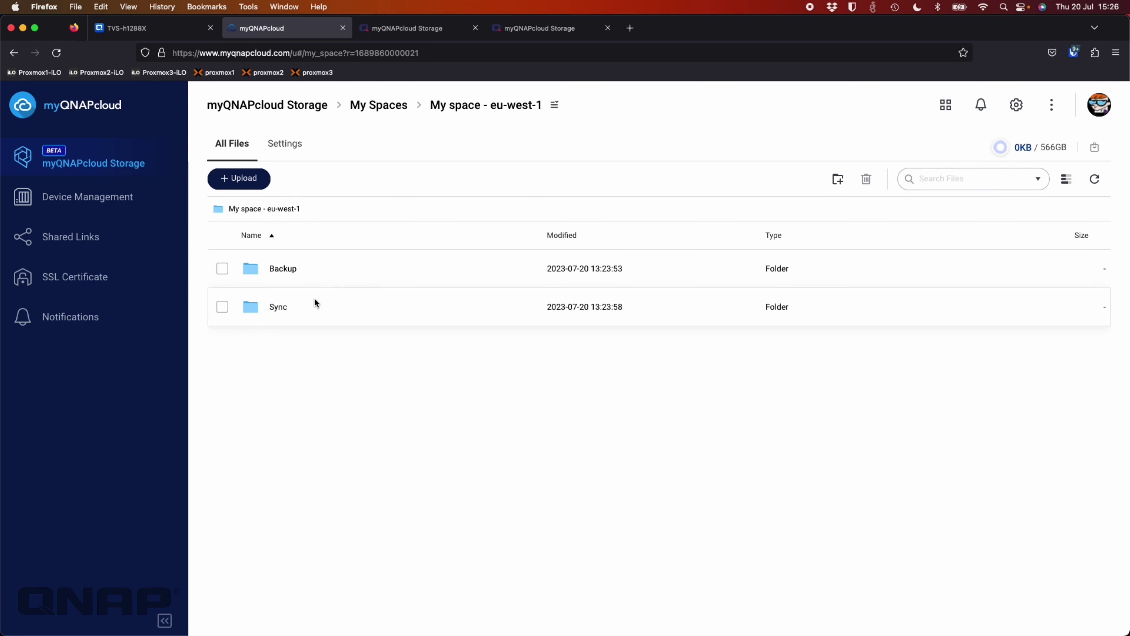
right_click(1017, 148)
left_click(1007, 152)
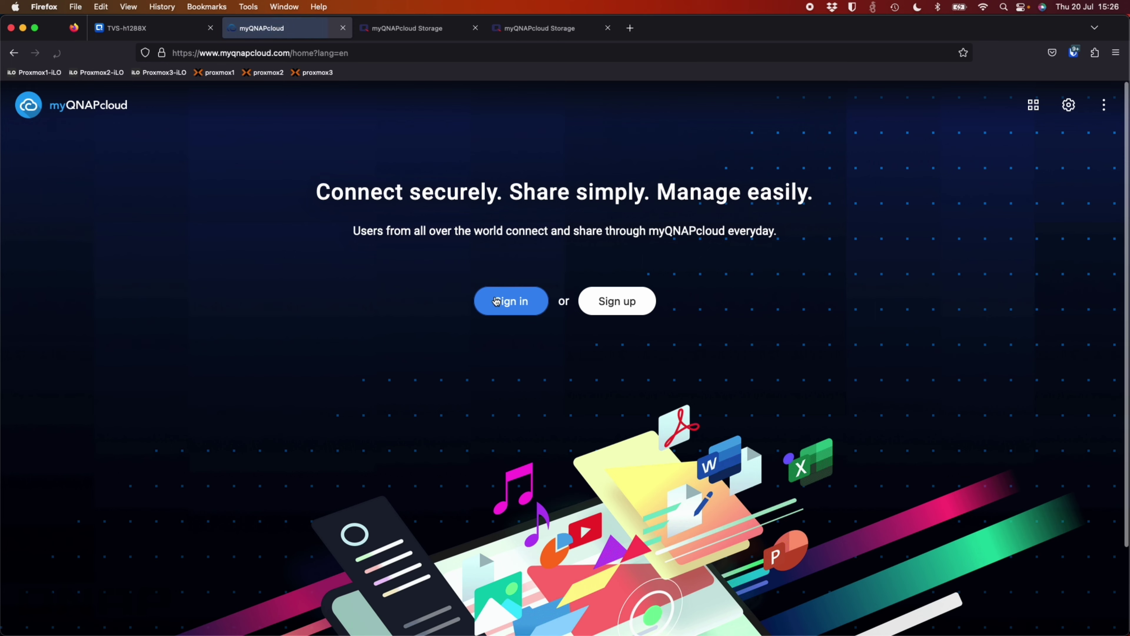
Sign in to the myQNAPcloud account with saved credentials and open My space - eu-west-1
left_click(497, 301)
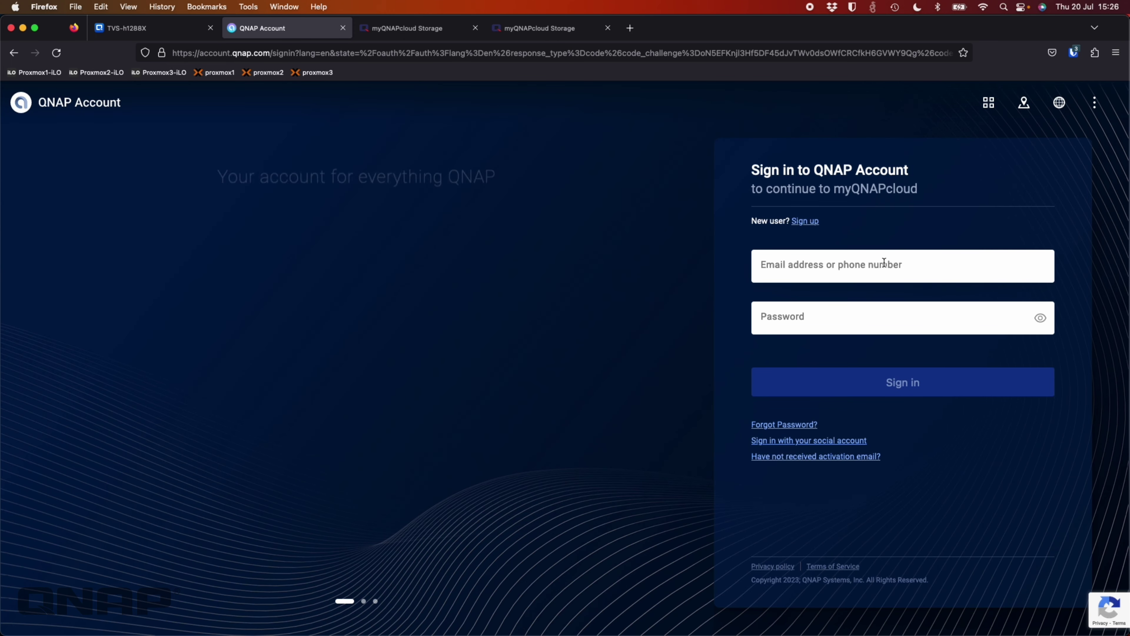
left_click(884, 263)
key("super+shift+l")
left_click(843, 384)
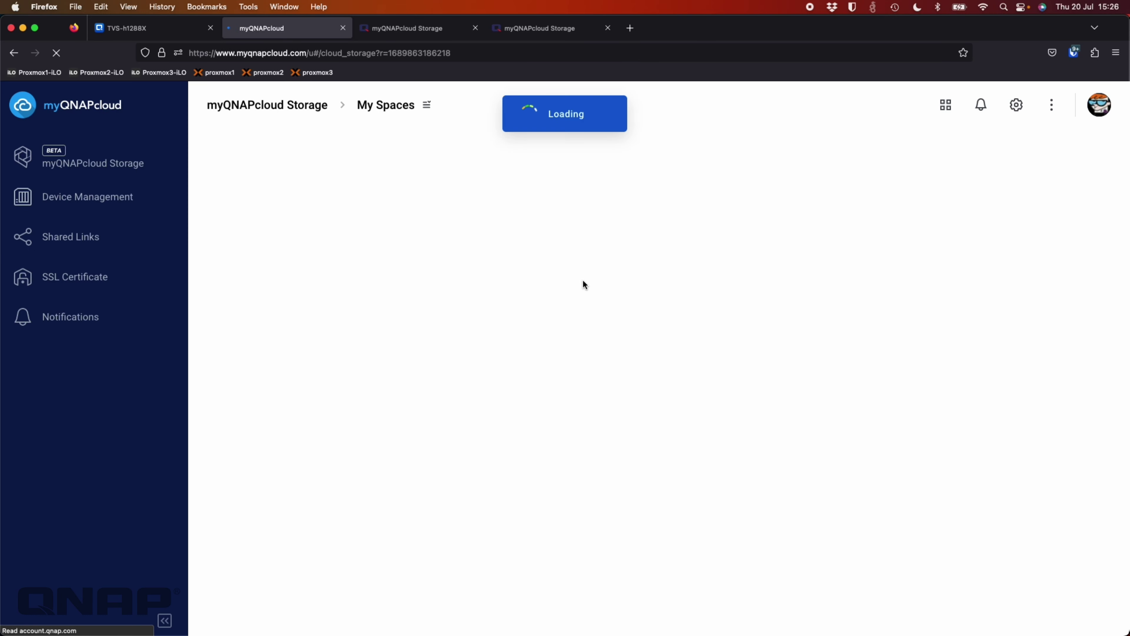
left_click(269, 250)
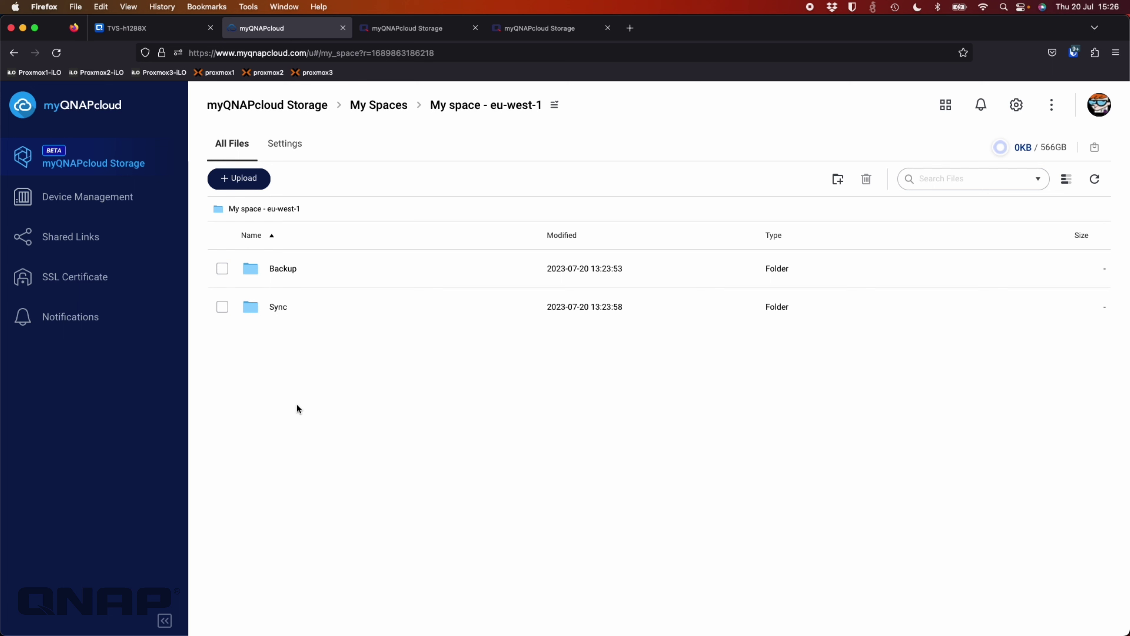
Launch HBS 3 from the QTS desktop, maximize it, and show Storage Spaces with DataVol1 details
left_click(166, 30)
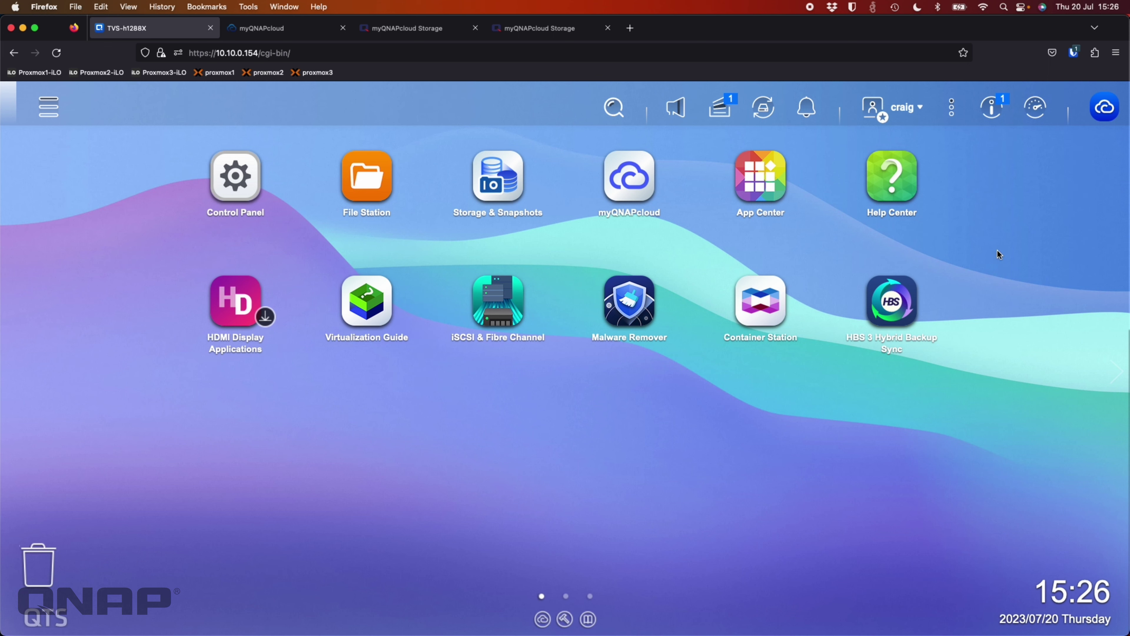
left_click(892, 298)
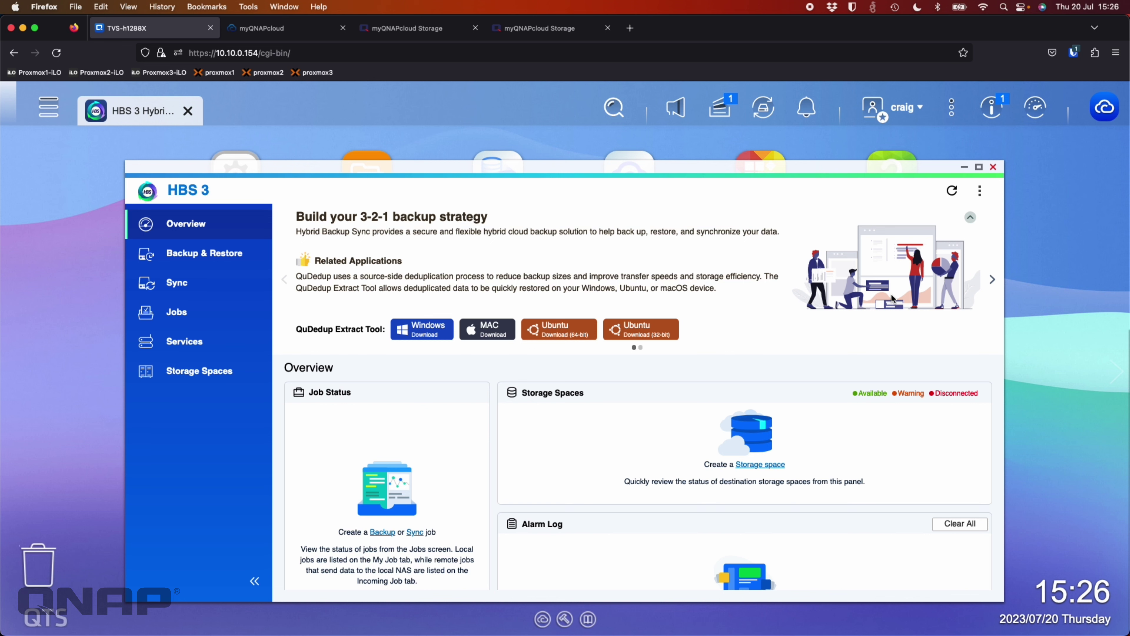
left_click(981, 167)
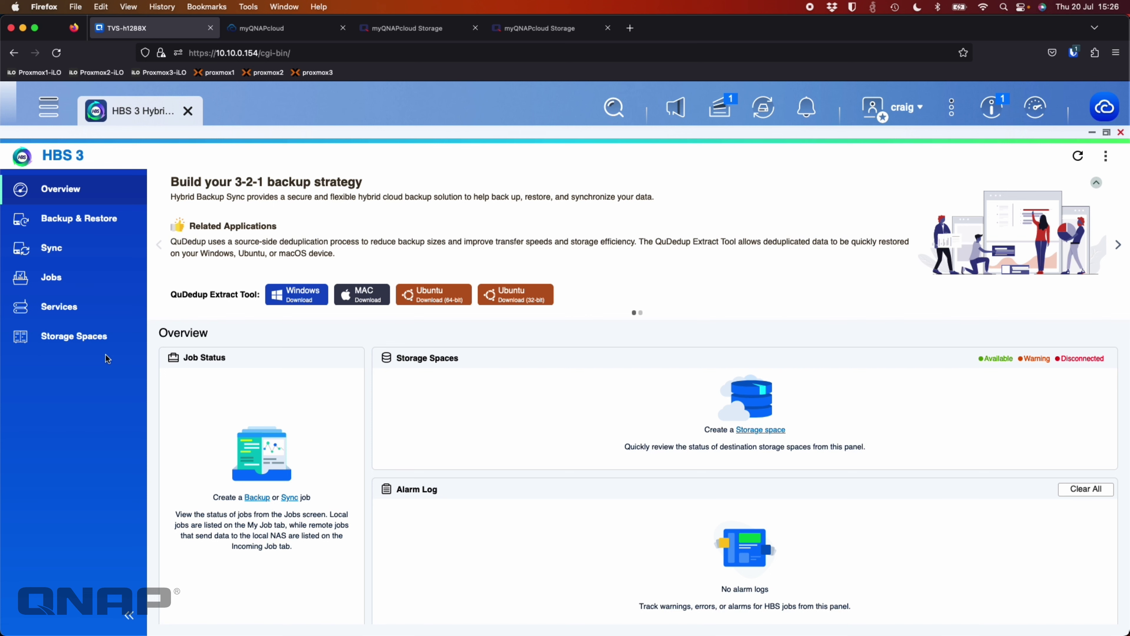
left_click(91, 345)
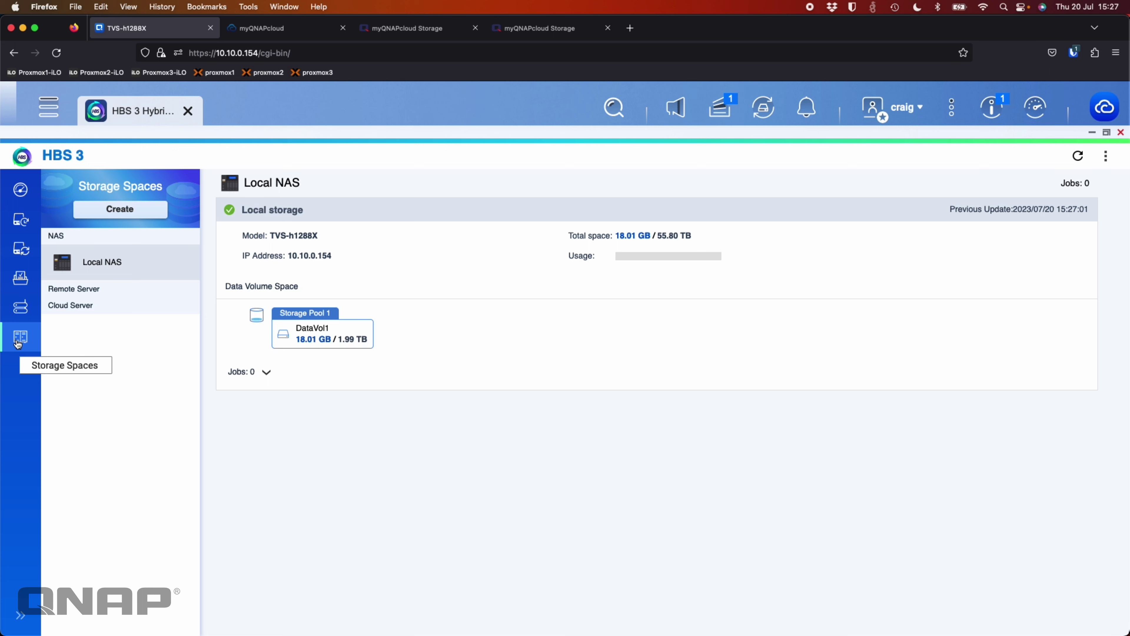
left_click(129, 217)
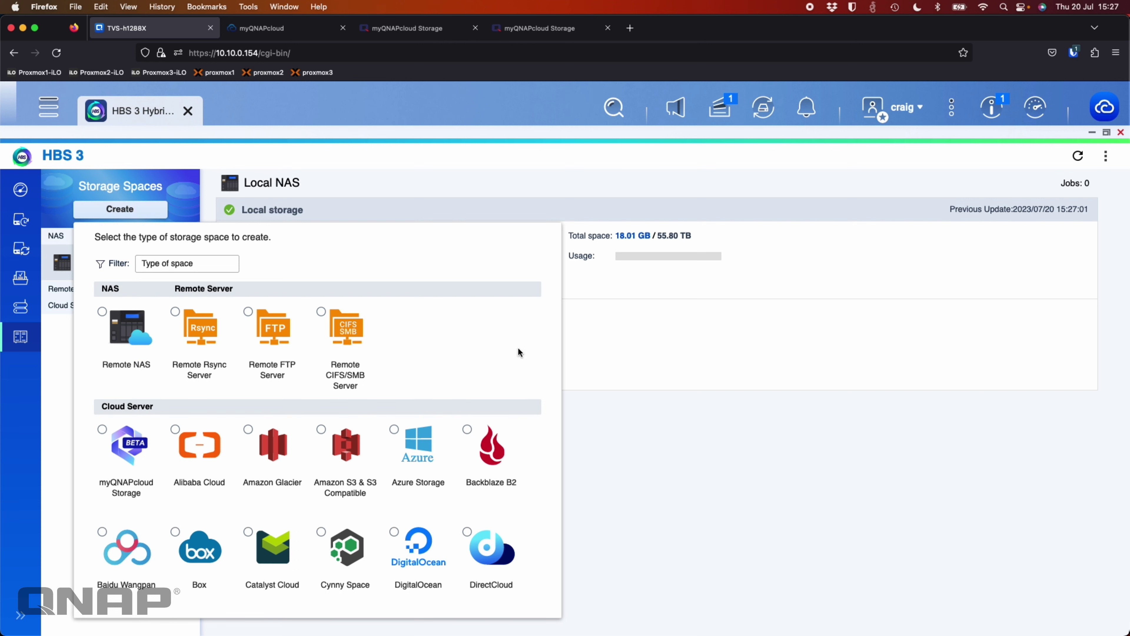
left_click(615, 329)
left_click(1106, 156)
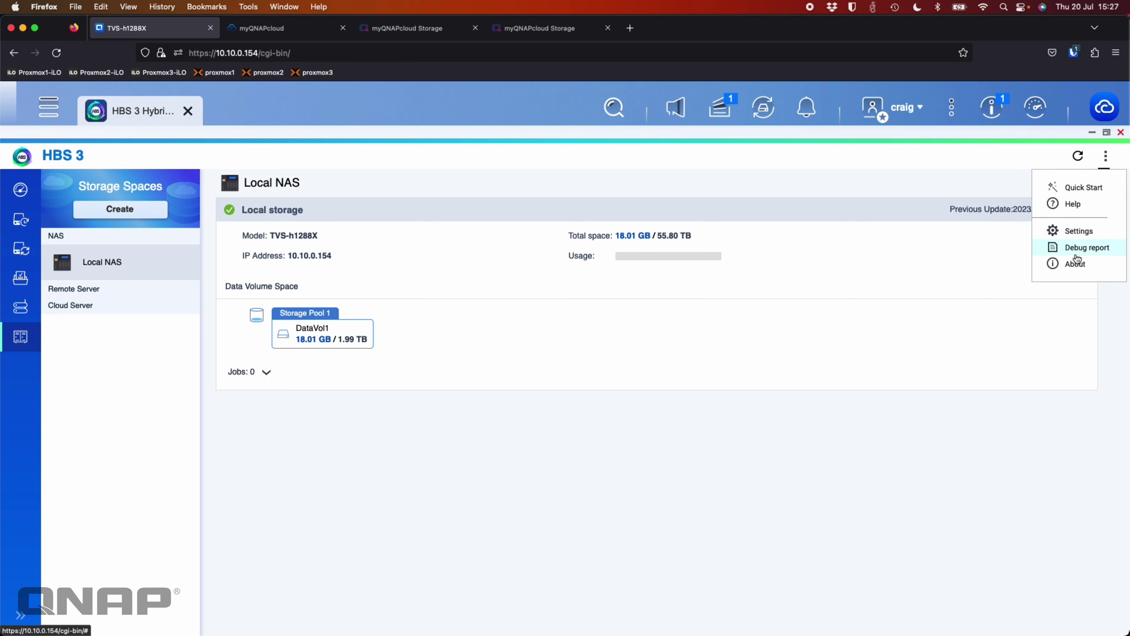
left_click(1077, 266)
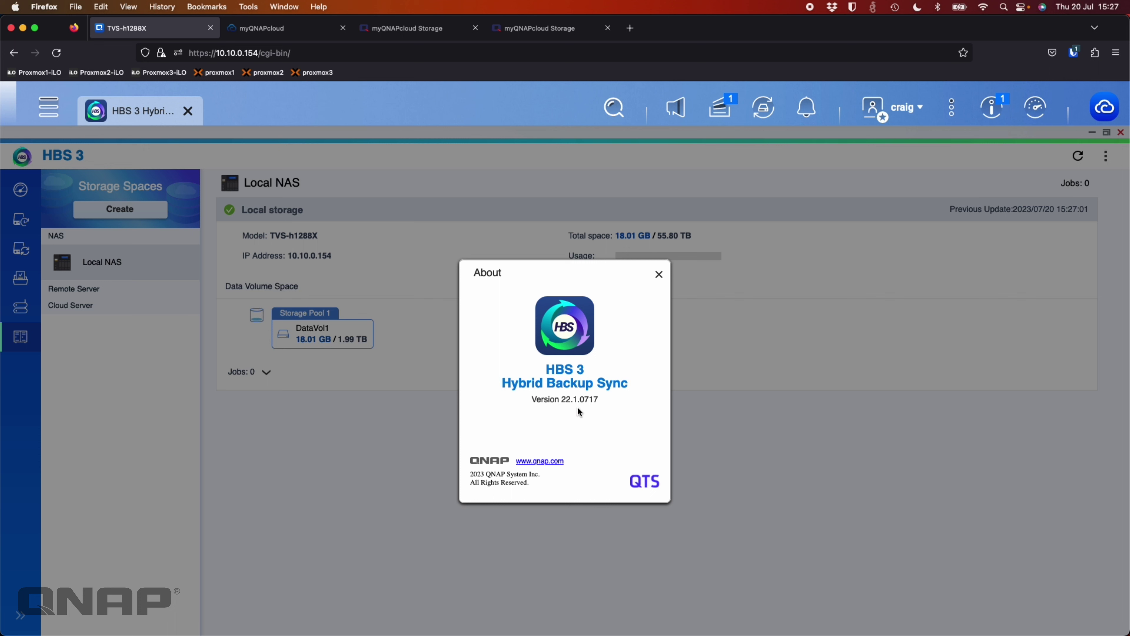
left_click(659, 275)
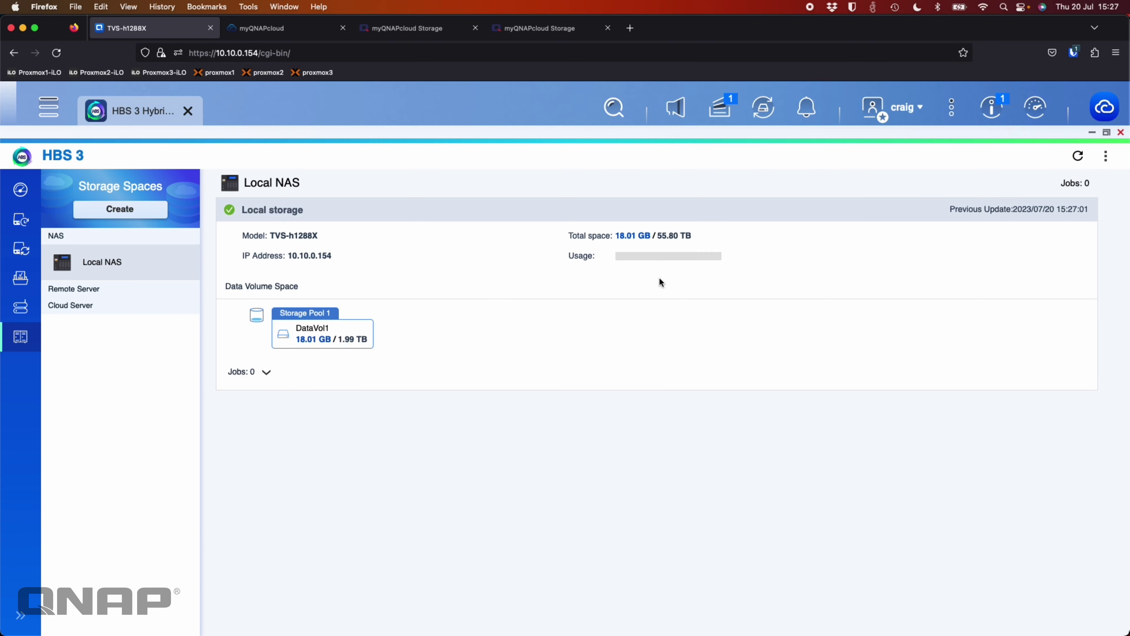
Create a myQNAPcloud Storage space in the London, England region
left_click(133, 211)
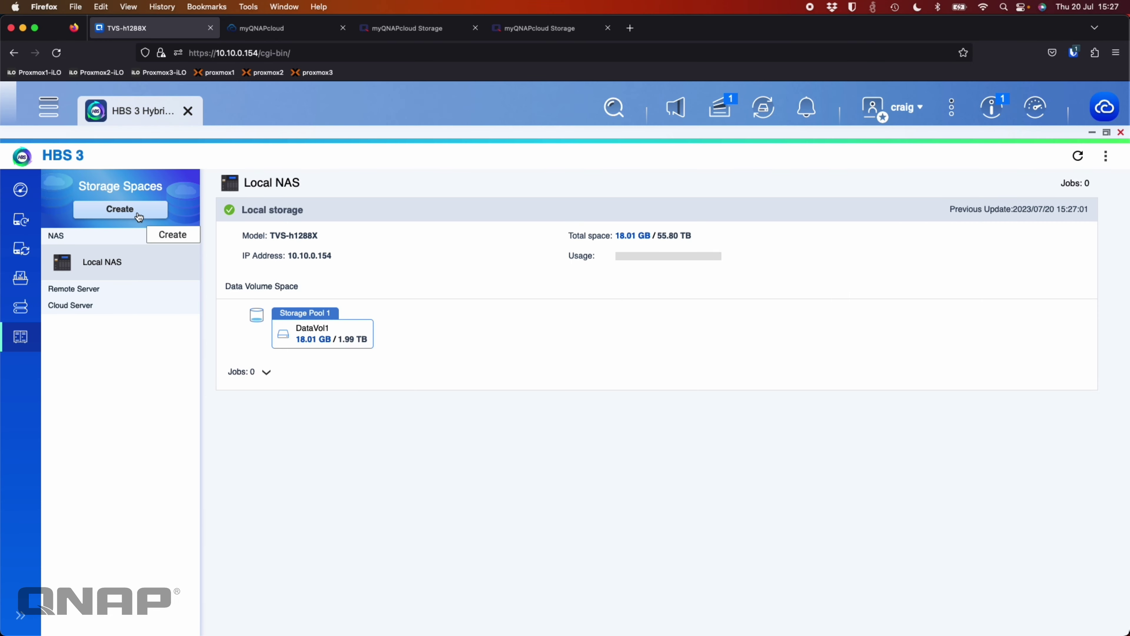
left_click(126, 460)
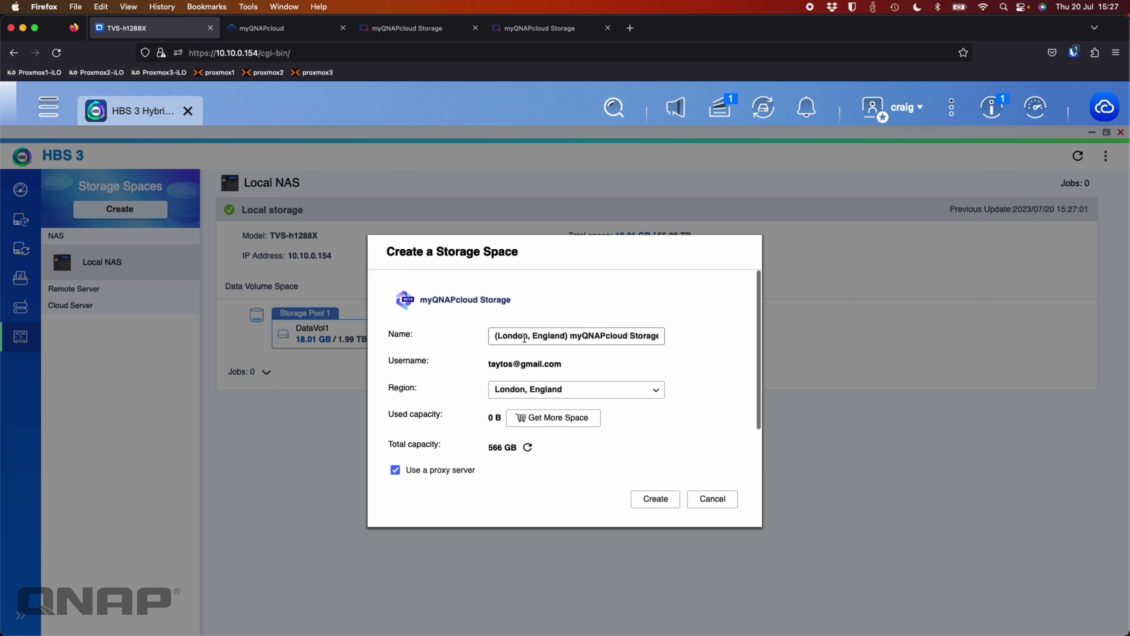
left_click_drag(525, 337, 685, 339)
left_click(609, 337)
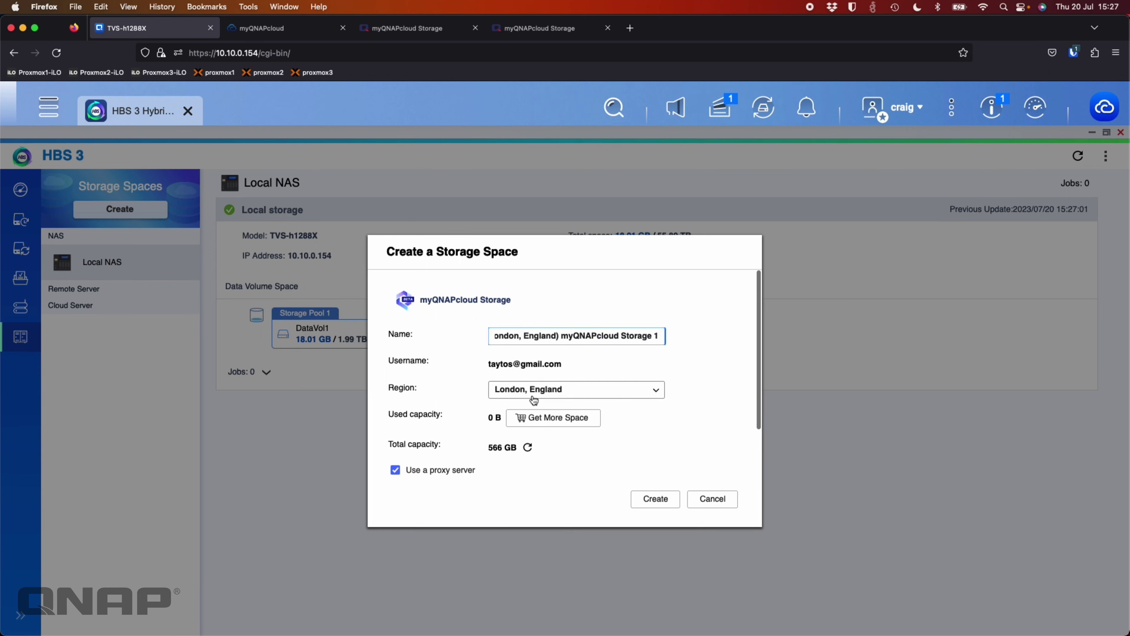
left_click(583, 391)
left_click(715, 404)
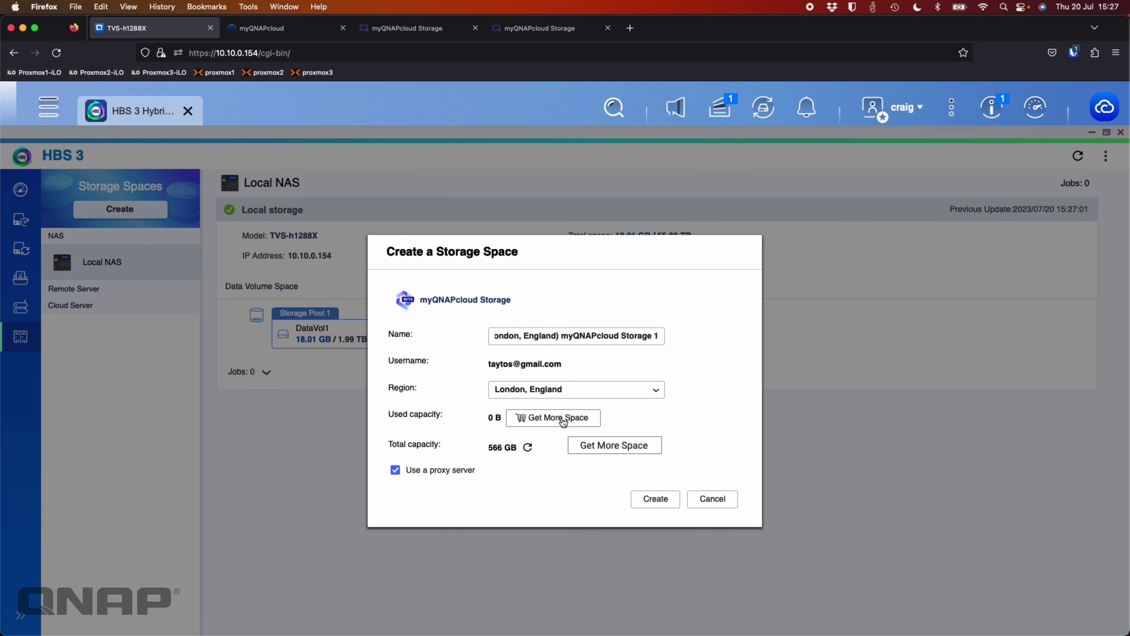
left_click(655, 500)
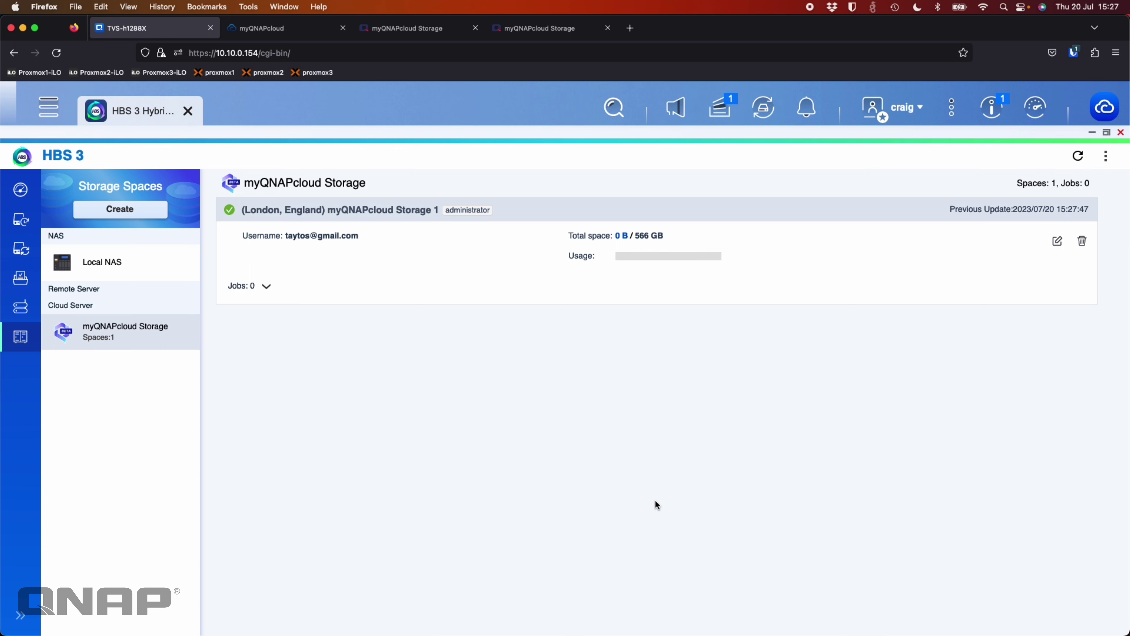
Expand the new space's jobs, then return to the Overview dashboard with a labelled sidebar
left_click(265, 289)
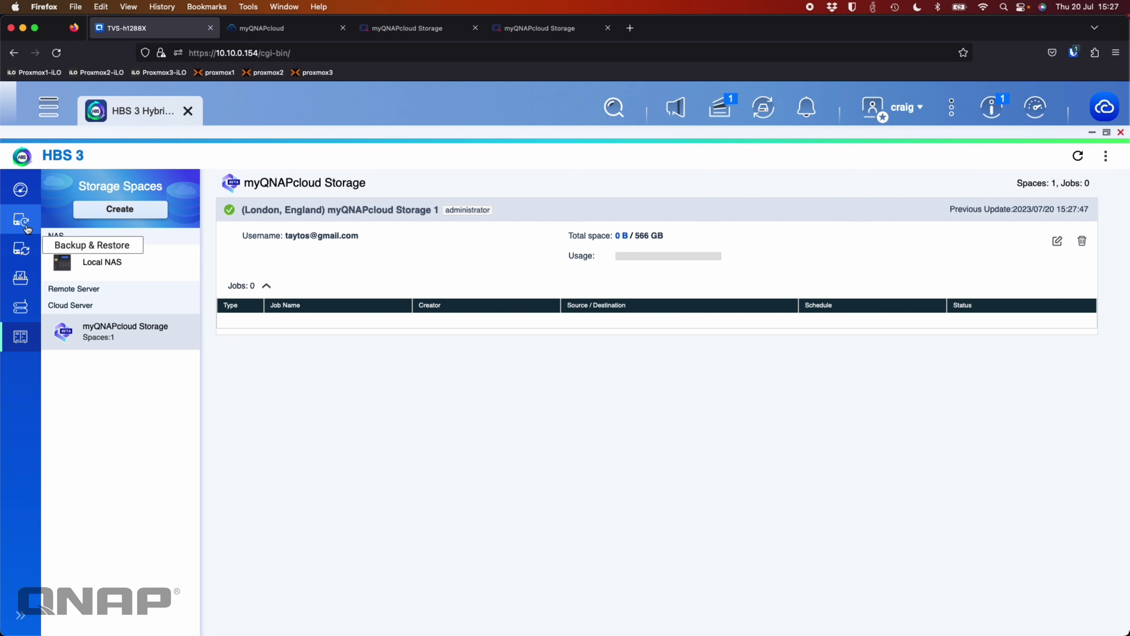
left_click(21, 189)
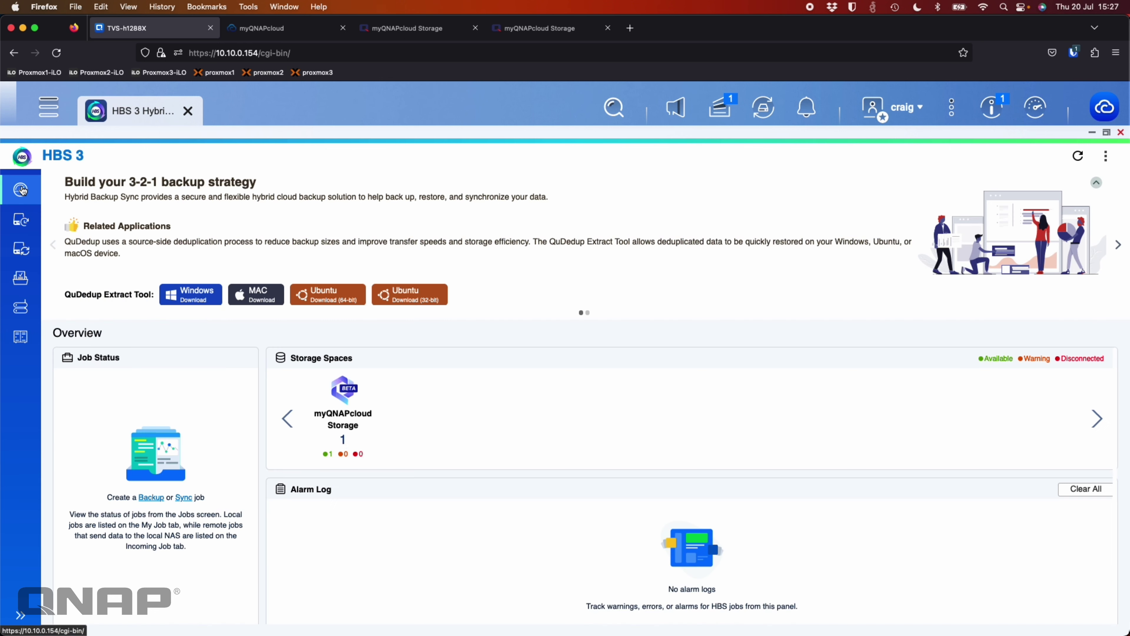
left_click(21, 616)
Start a new backup job with the Documents folder as source, then launch File Station
left_click(78, 226)
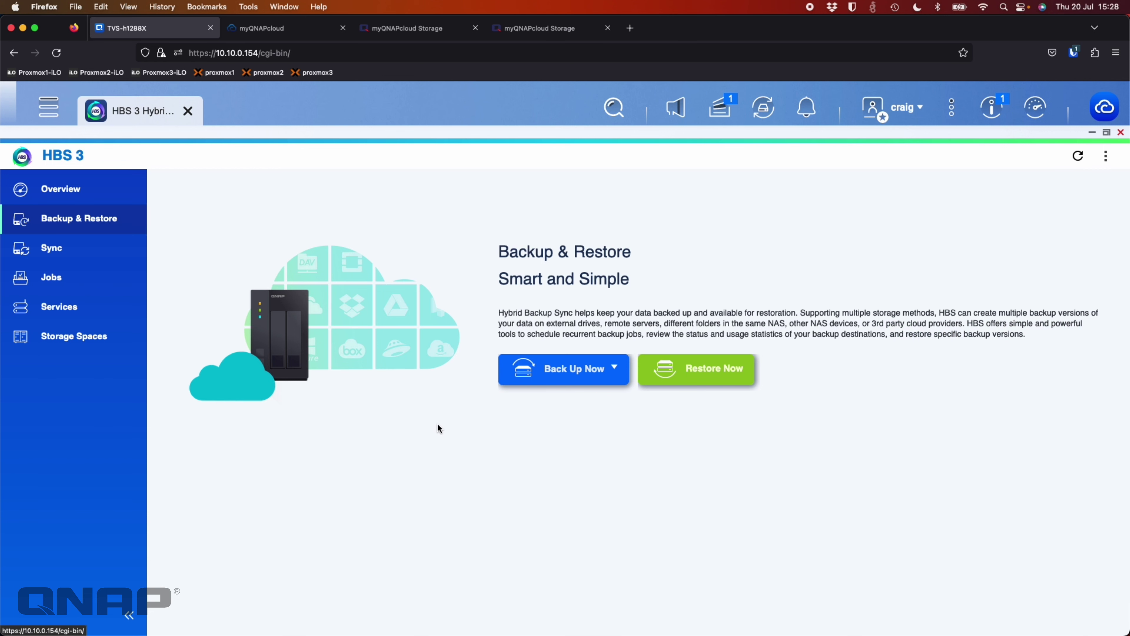
left_click(600, 374)
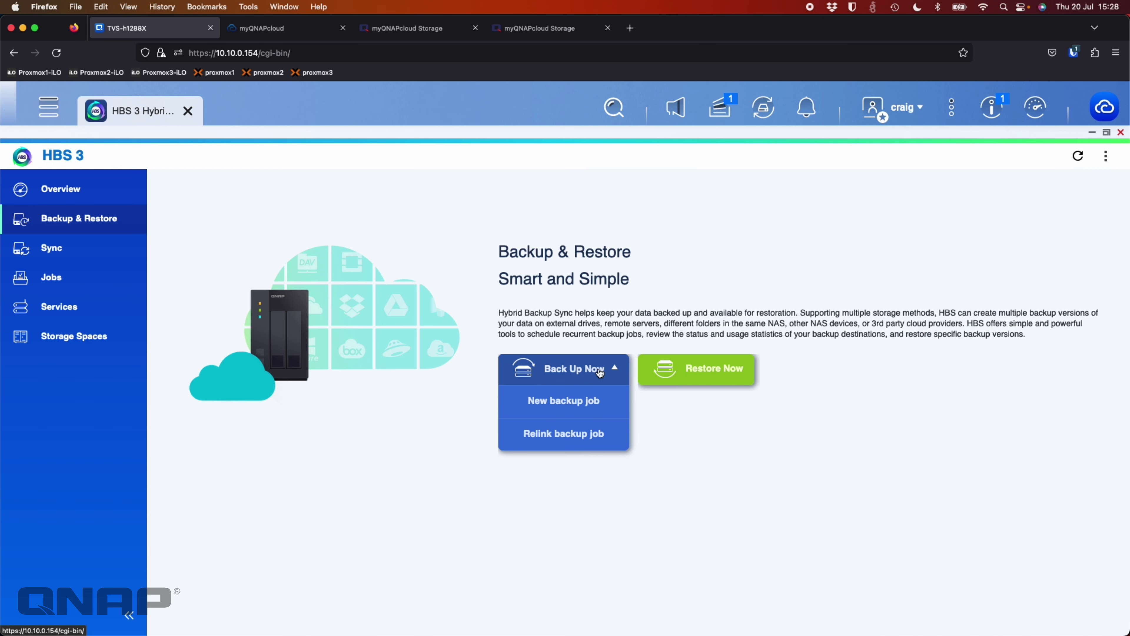
left_click(576, 409)
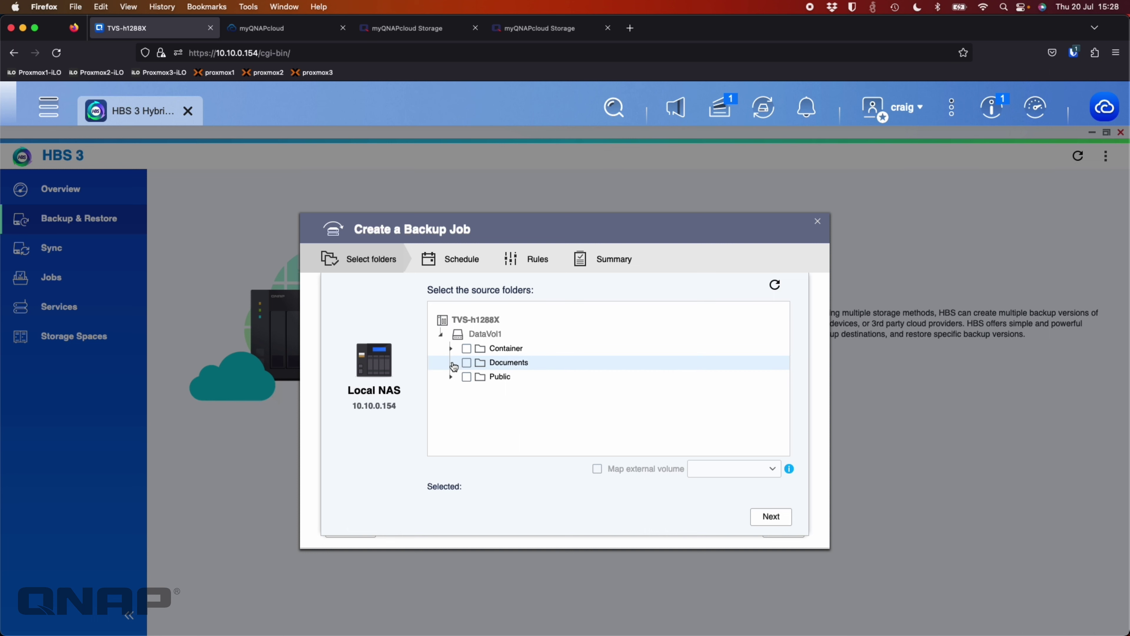
left_click(466, 362)
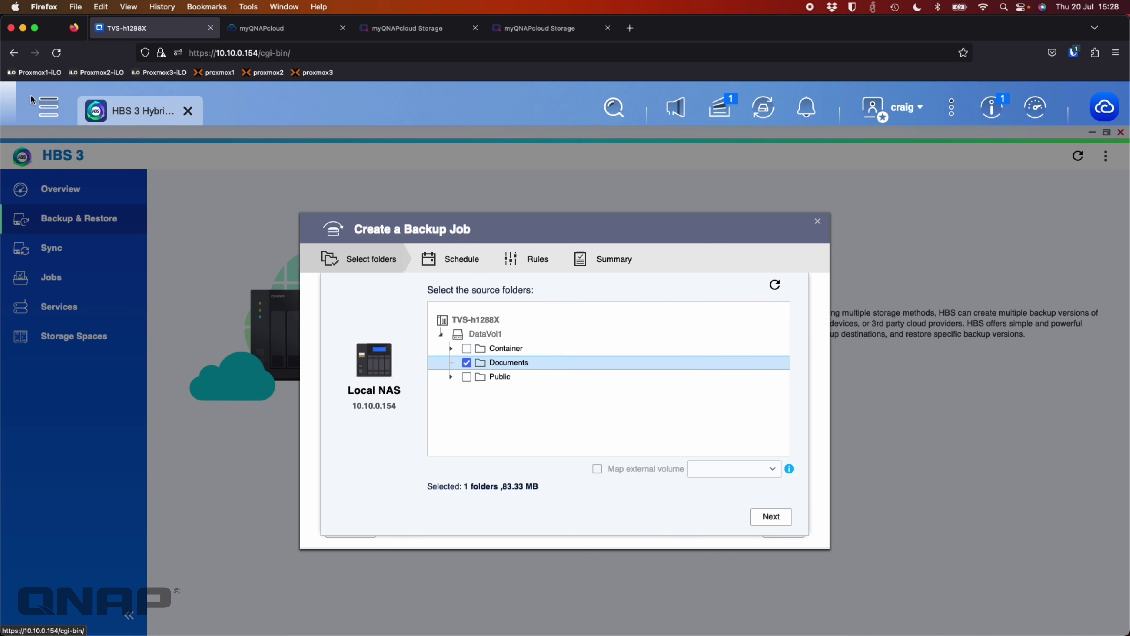
left_click(47, 107)
left_click(267, 269)
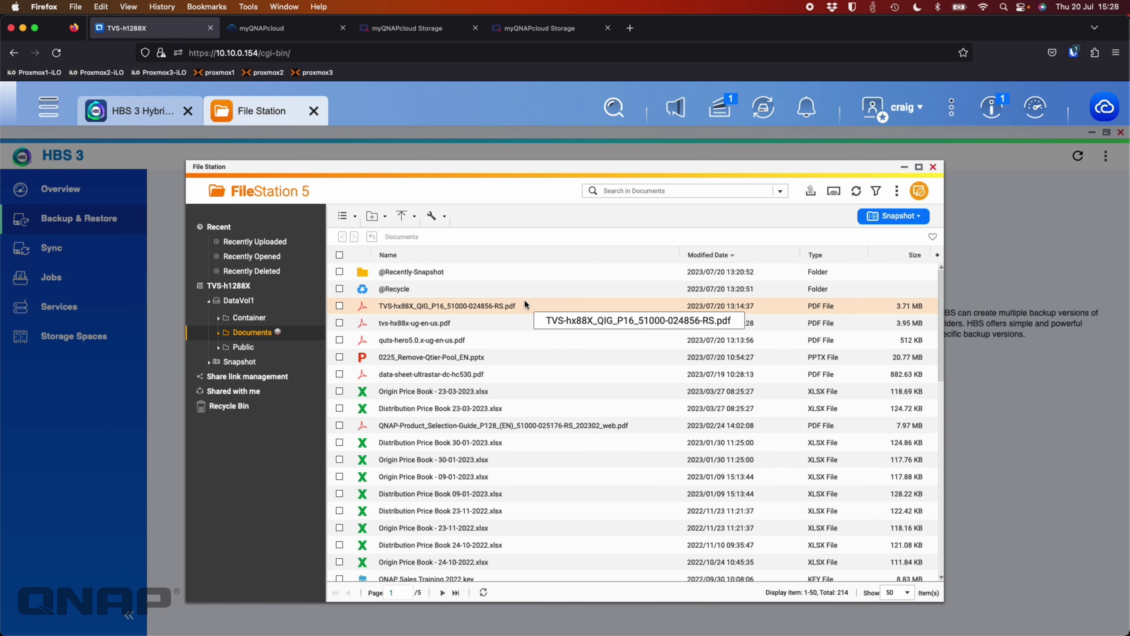
Browse the Documents files, selecting 0225_Remove-Qtier-Pool_EN.pptx, then return to the HBS 3 wizard
scroll(539, 310, "down", 3)
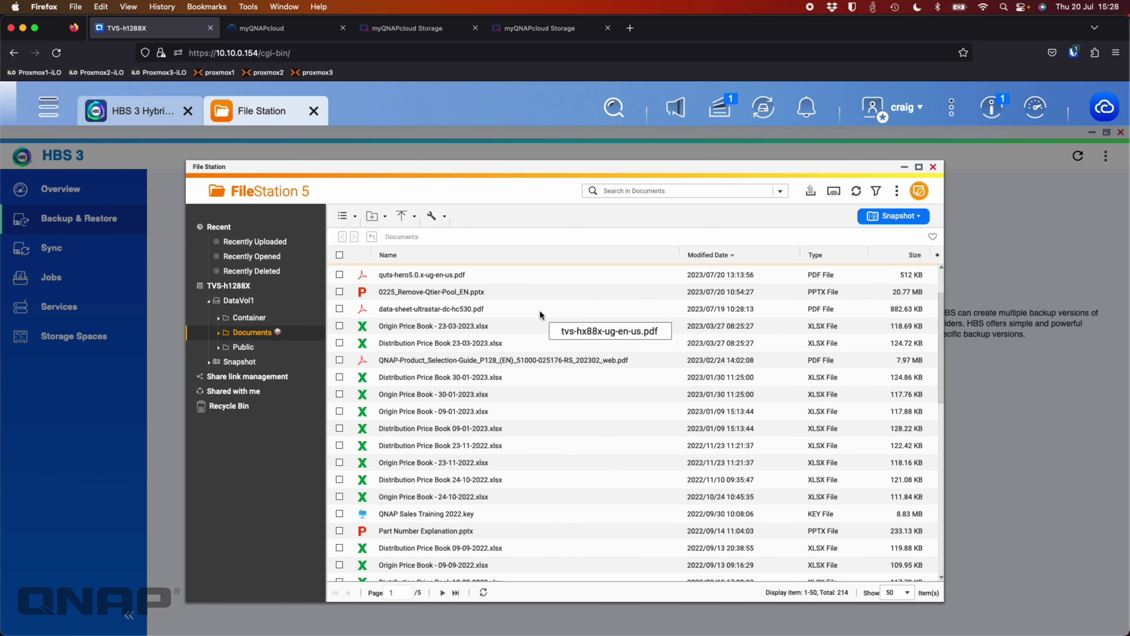
left_click(494, 289)
scroll(478, 285, "up", 3)
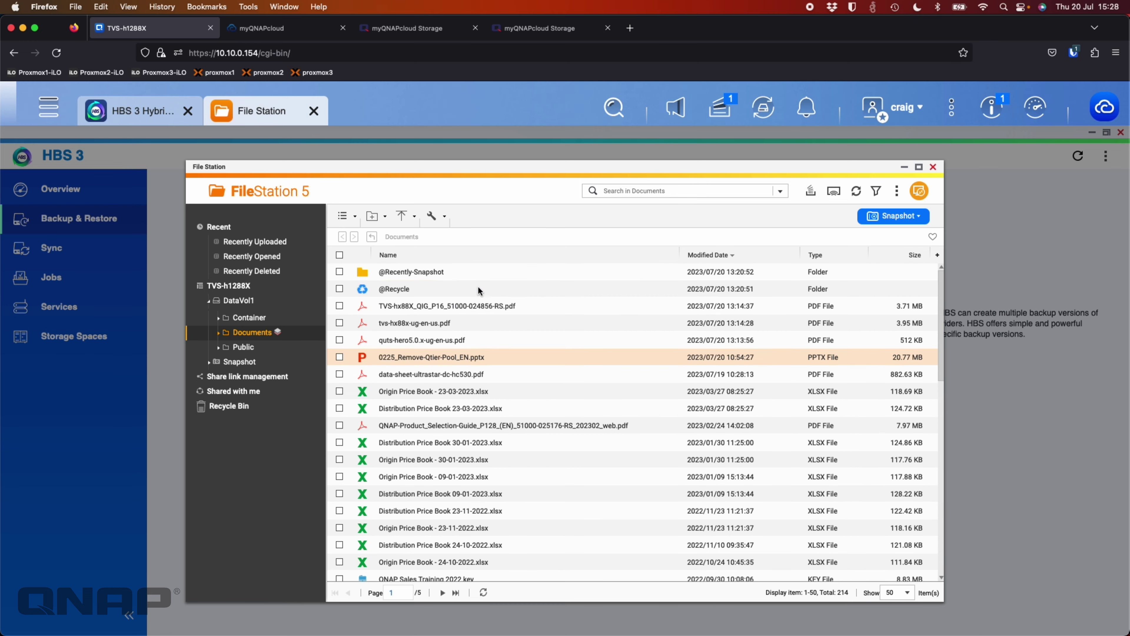
scroll(489, 325, "down", 8)
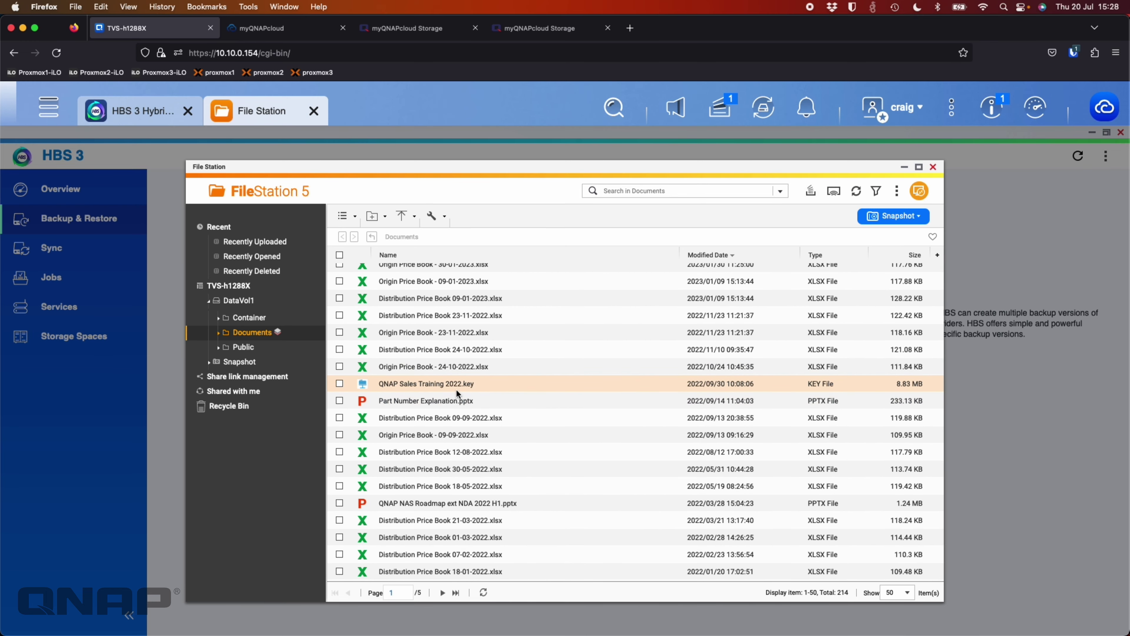
scroll(511, 389, "down", 10)
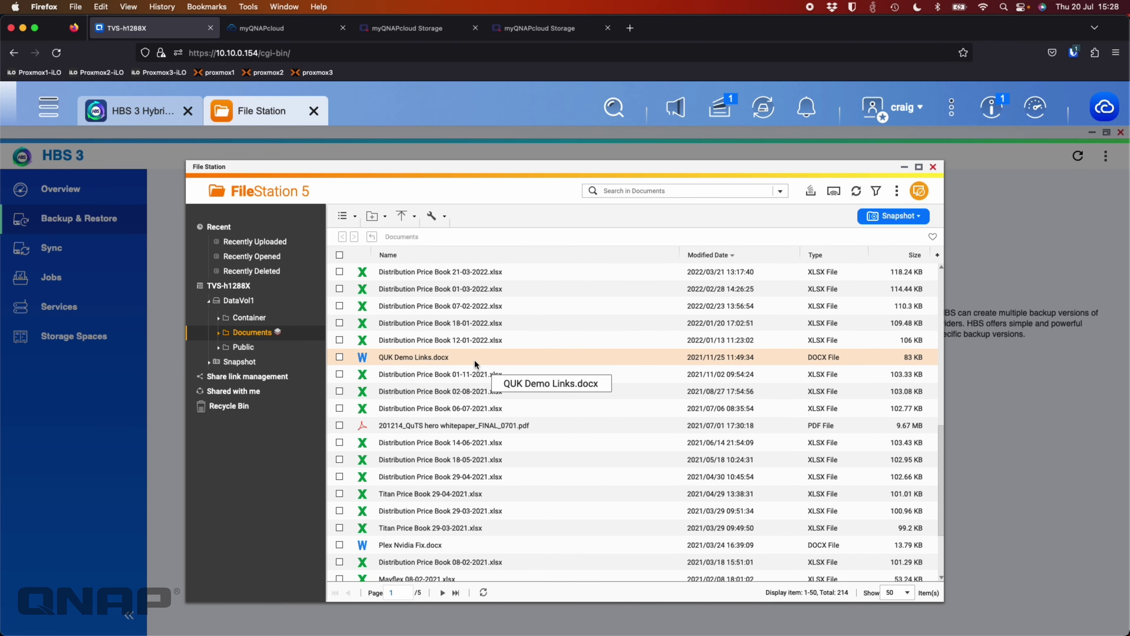
scroll(485, 361, "up", 3)
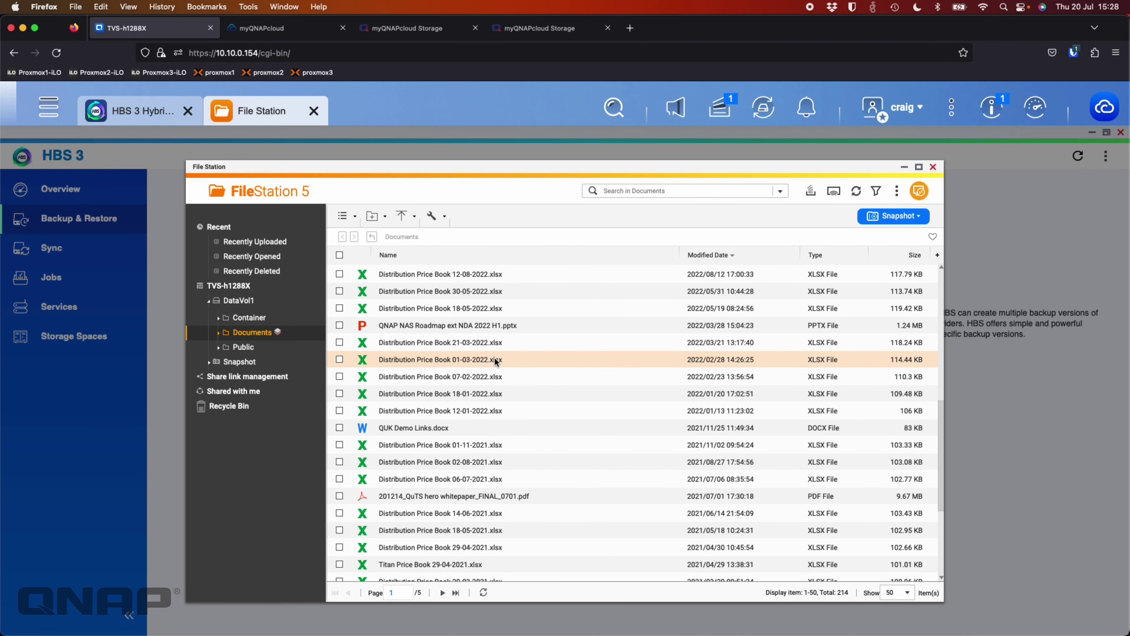
scroll(496, 362, "down", 7)
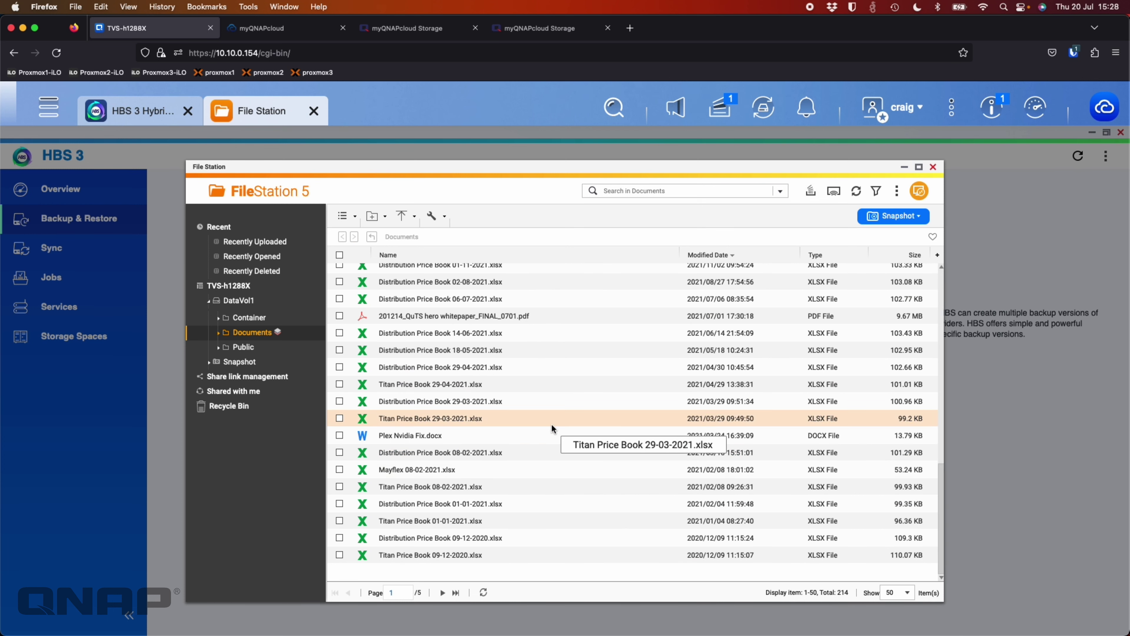
scroll(551, 424, "up", 10)
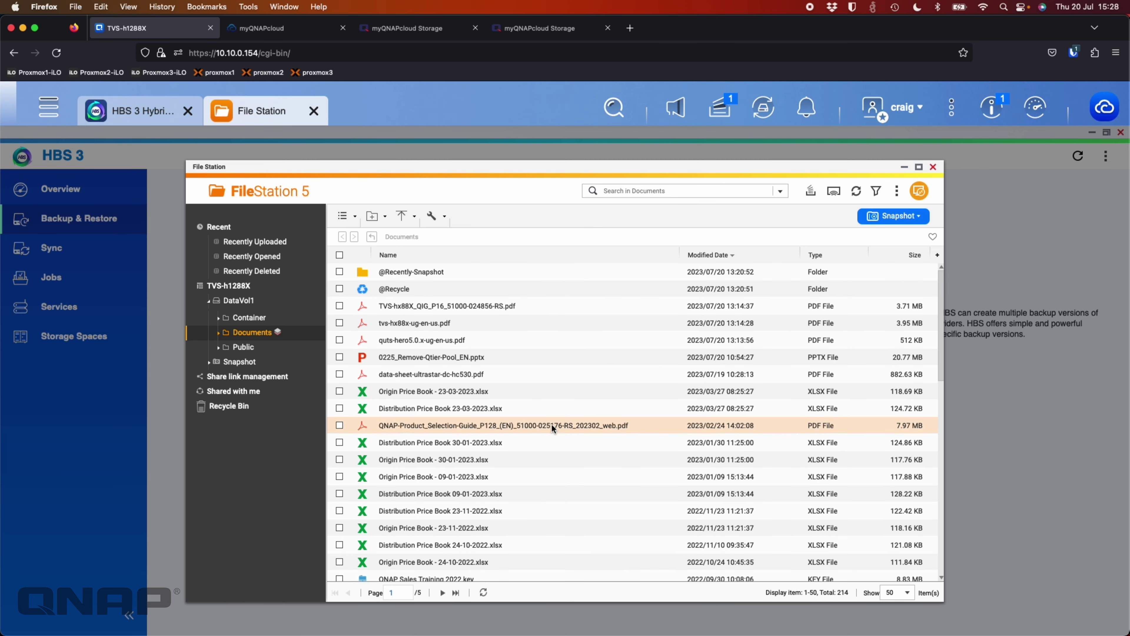
left_click(396, 134)
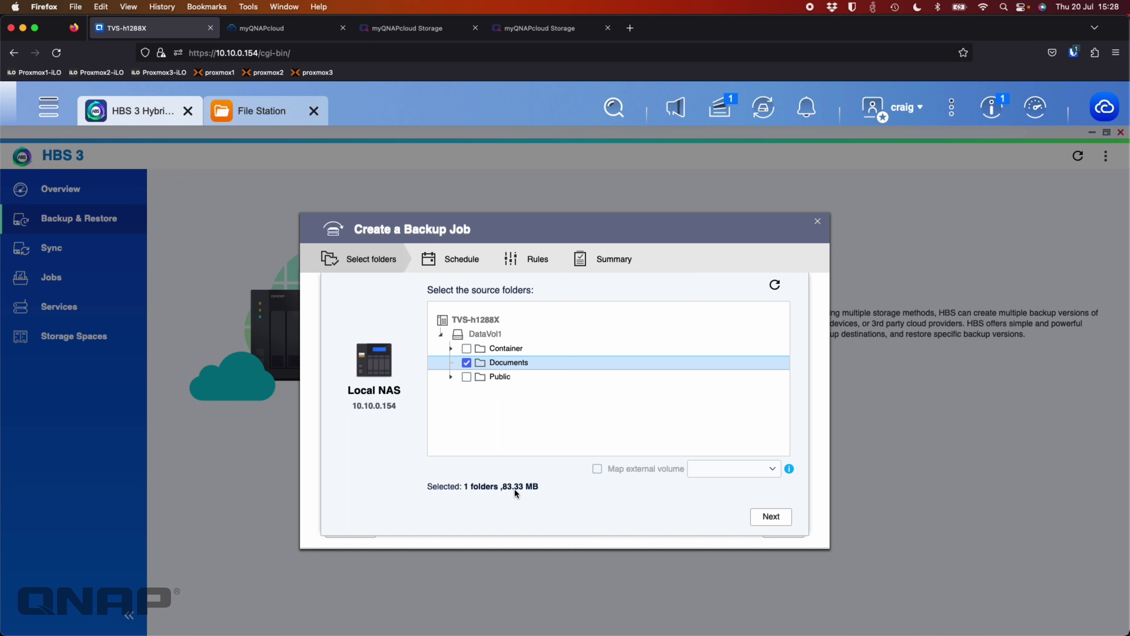
Set the Backup 1 destination to the /Backup folder on London myQNAPcloud Storage 1
left_click(769, 517)
scroll(585, 469, "down", 3)
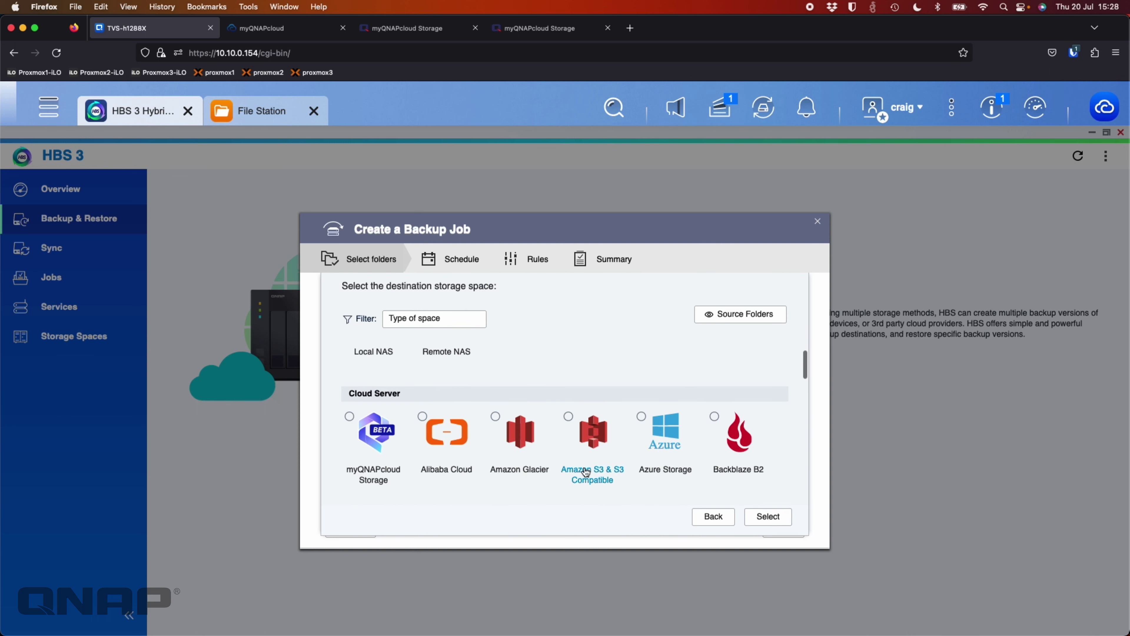
left_click(385, 436)
scroll(386, 439, "down", 3)
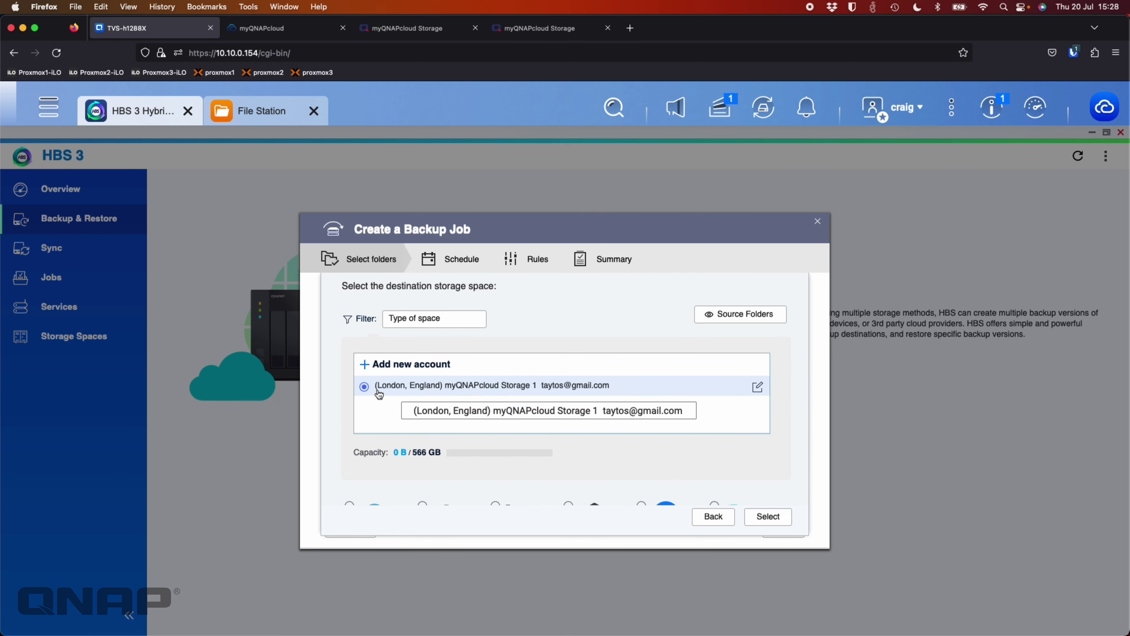
left_click(768, 517)
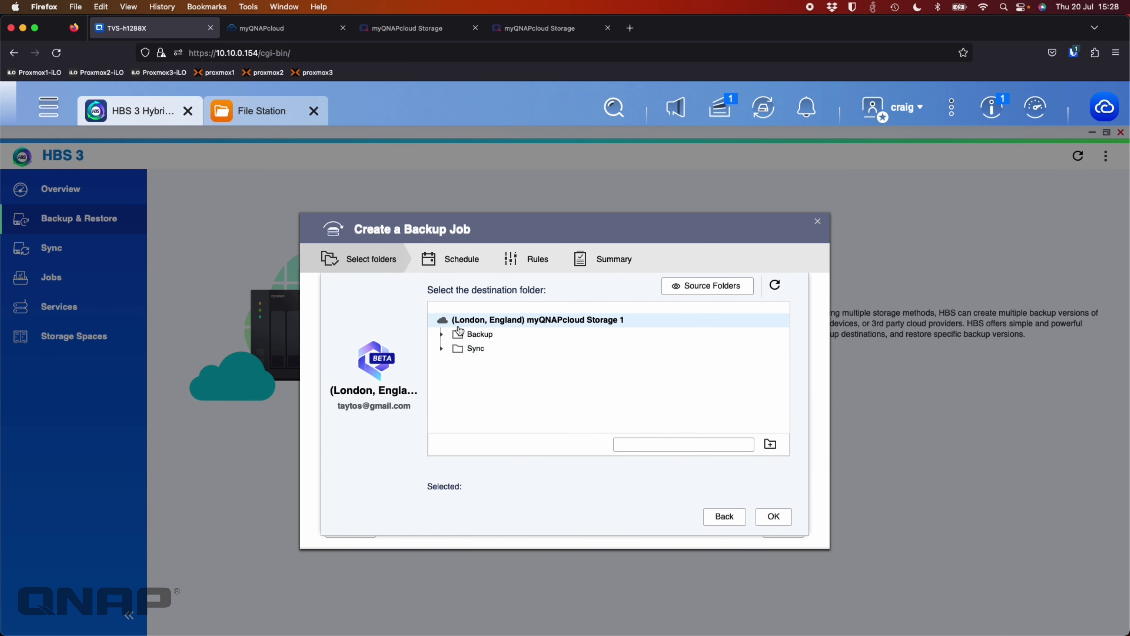
left_click(487, 335)
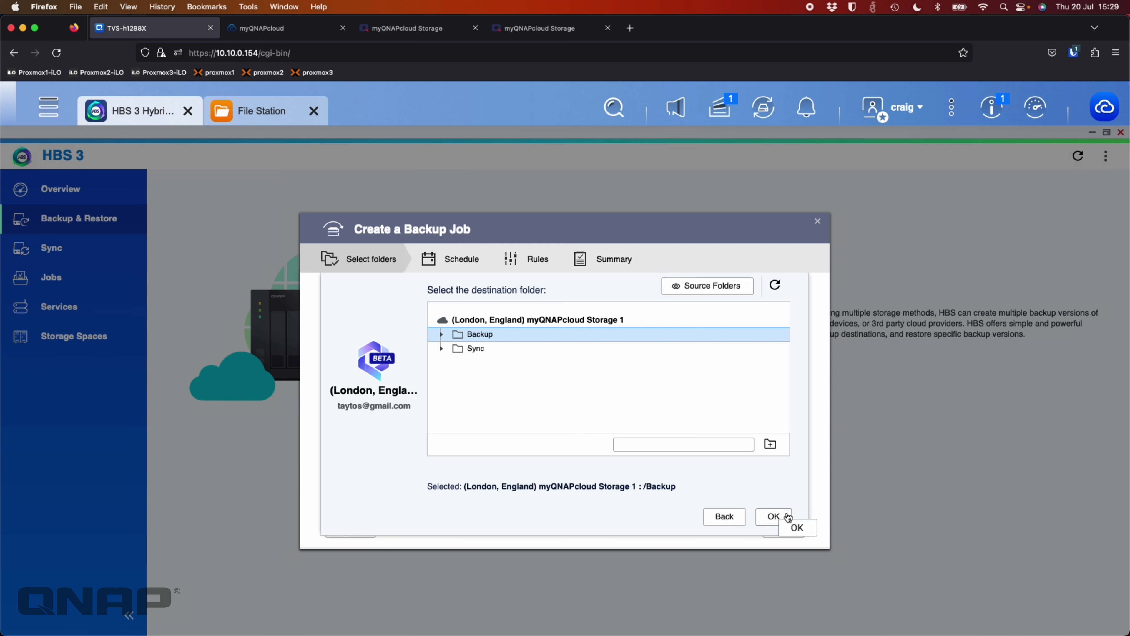
left_click(777, 518)
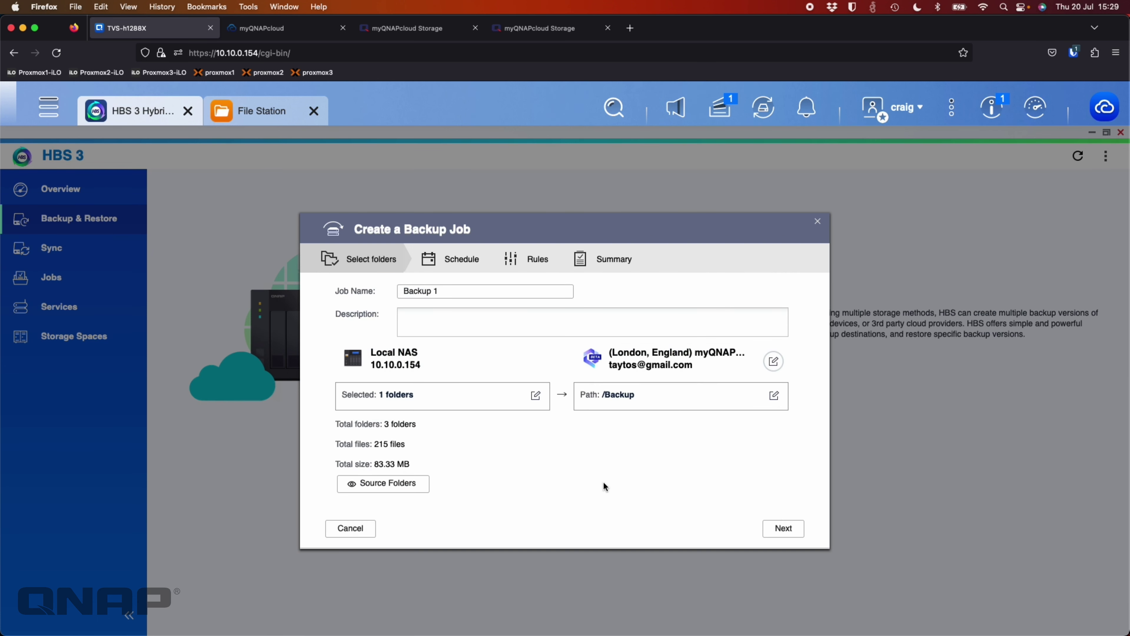
Schedule the backup job to run daily at 00:00 and also back up immediately
left_click(782, 529)
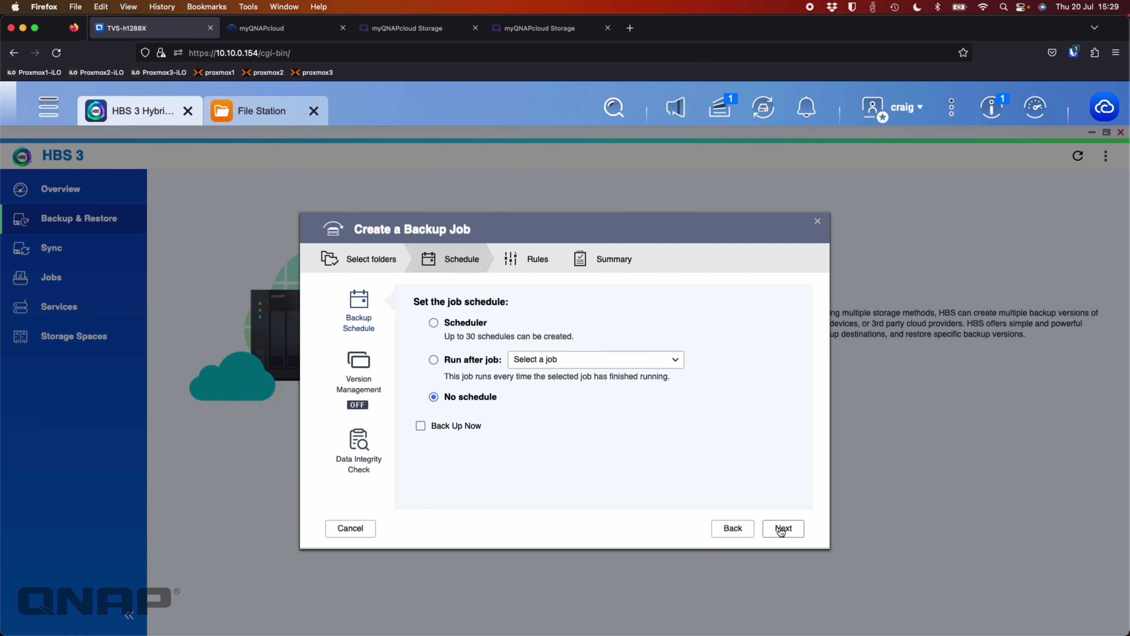
left_click(470, 325)
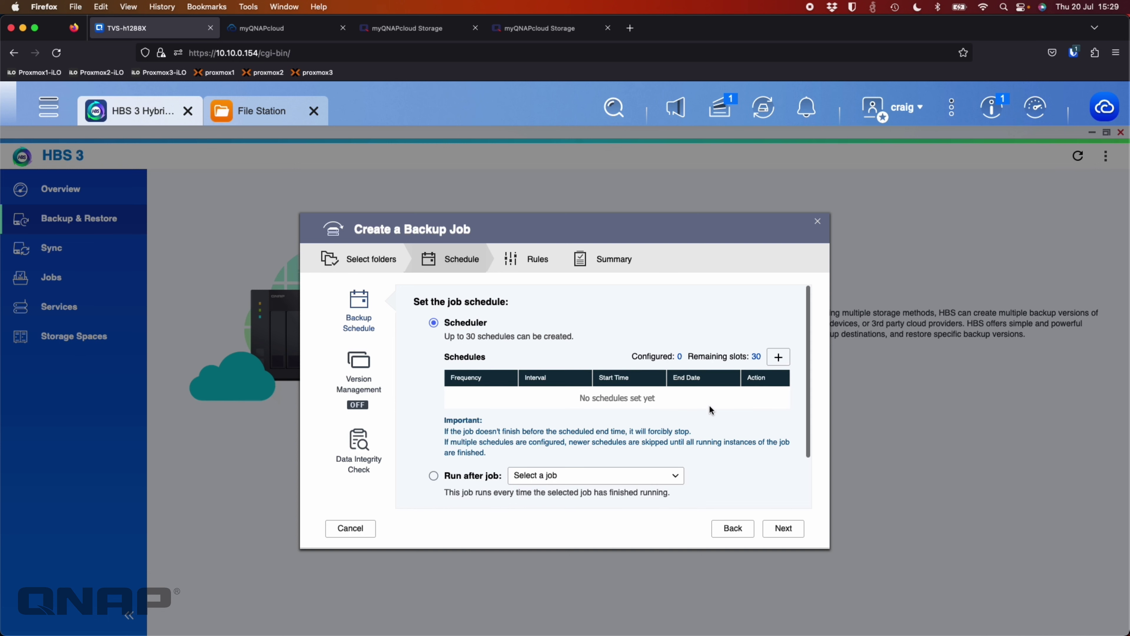
left_click(777, 358)
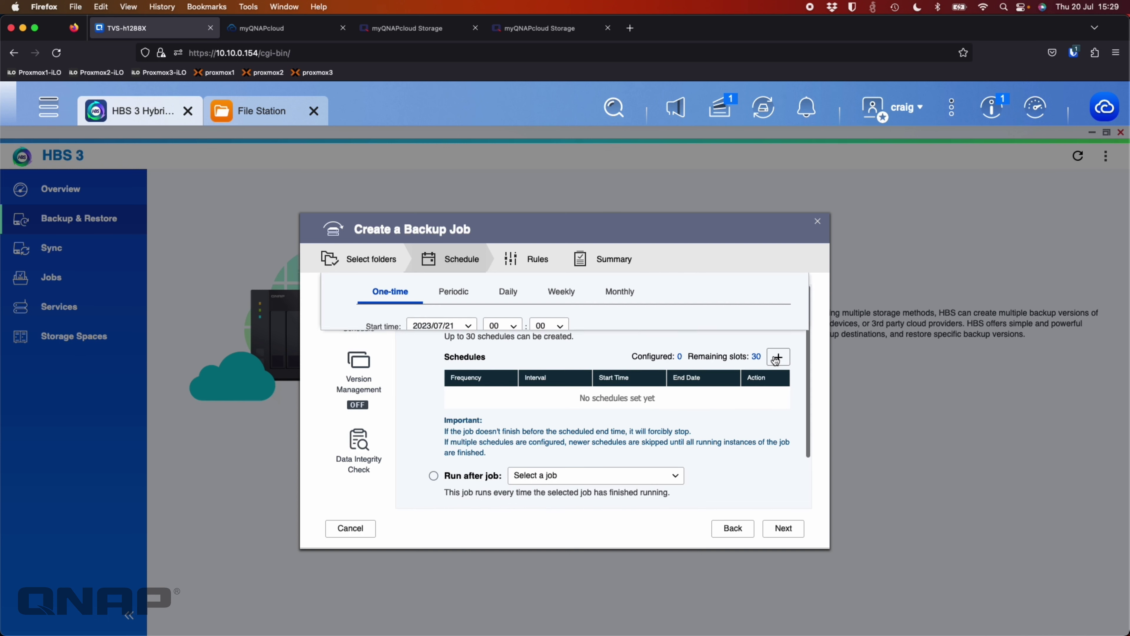
left_click(496, 292)
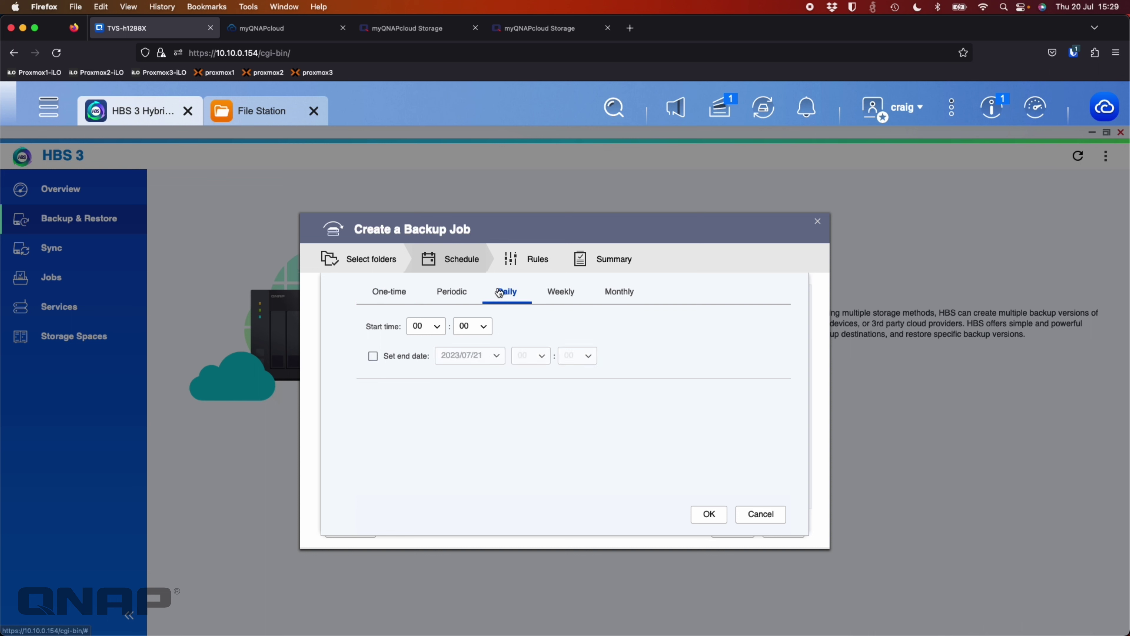
left_click(708, 514)
scroll(641, 425, "down", 3)
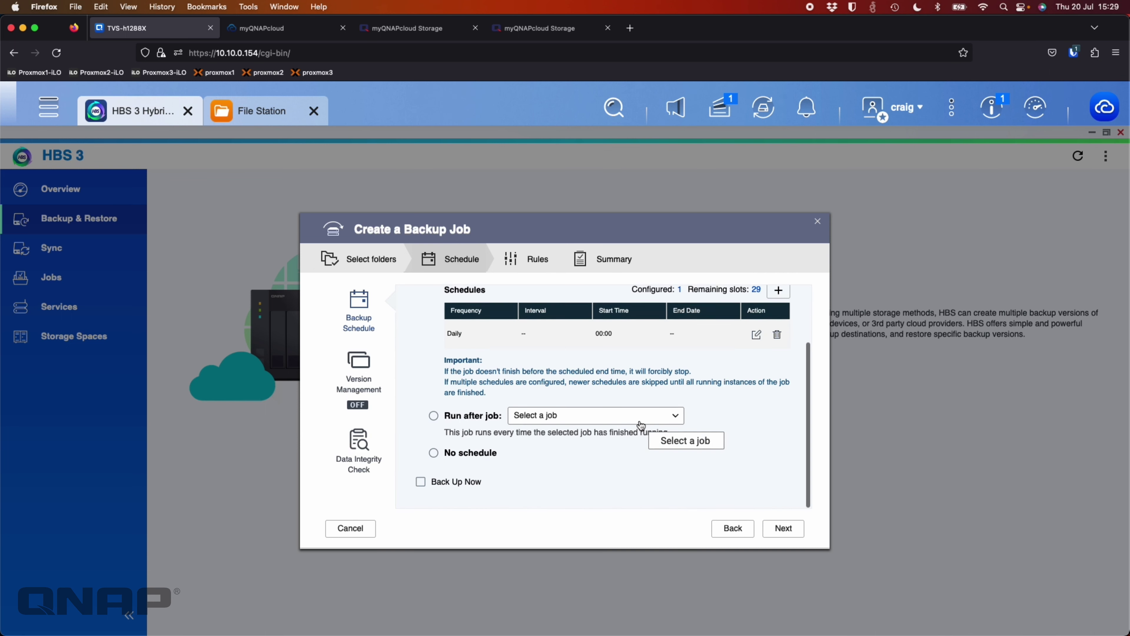
left_click(420, 482)
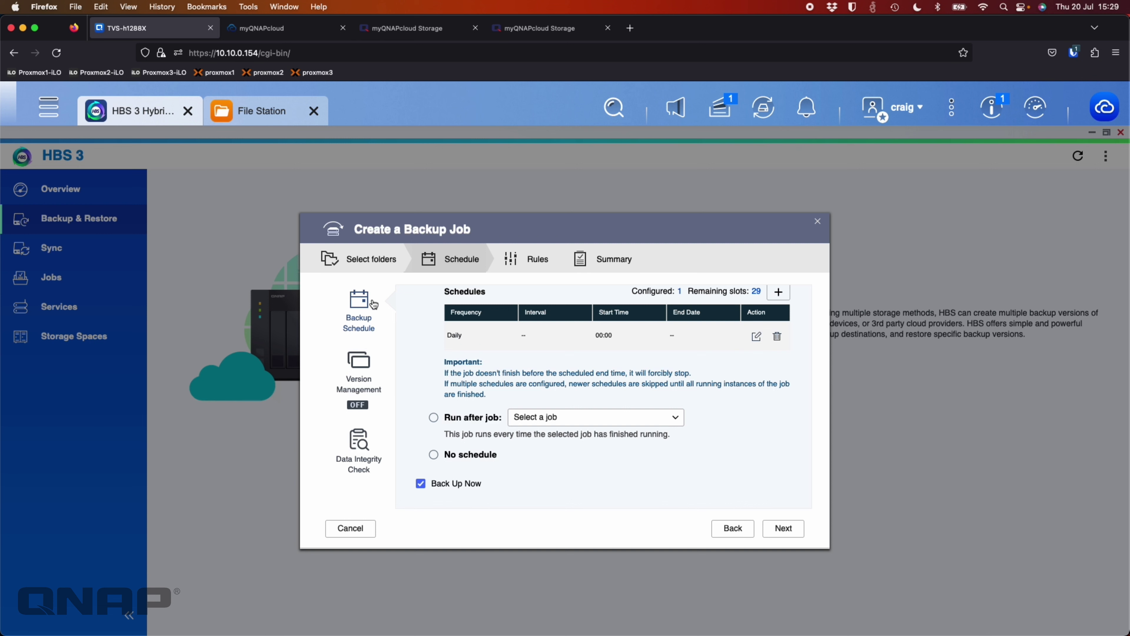
Review the Version Management and Data Integrity Check settings, keeping their defaults
left_click(373, 379)
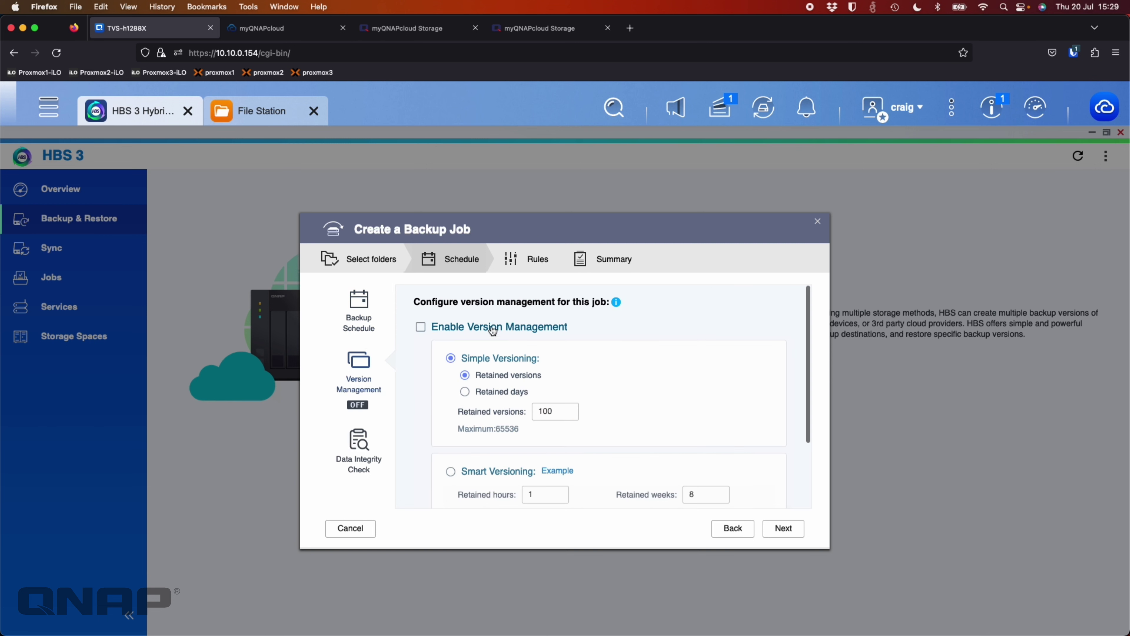
scroll(497, 409, "down", 4)
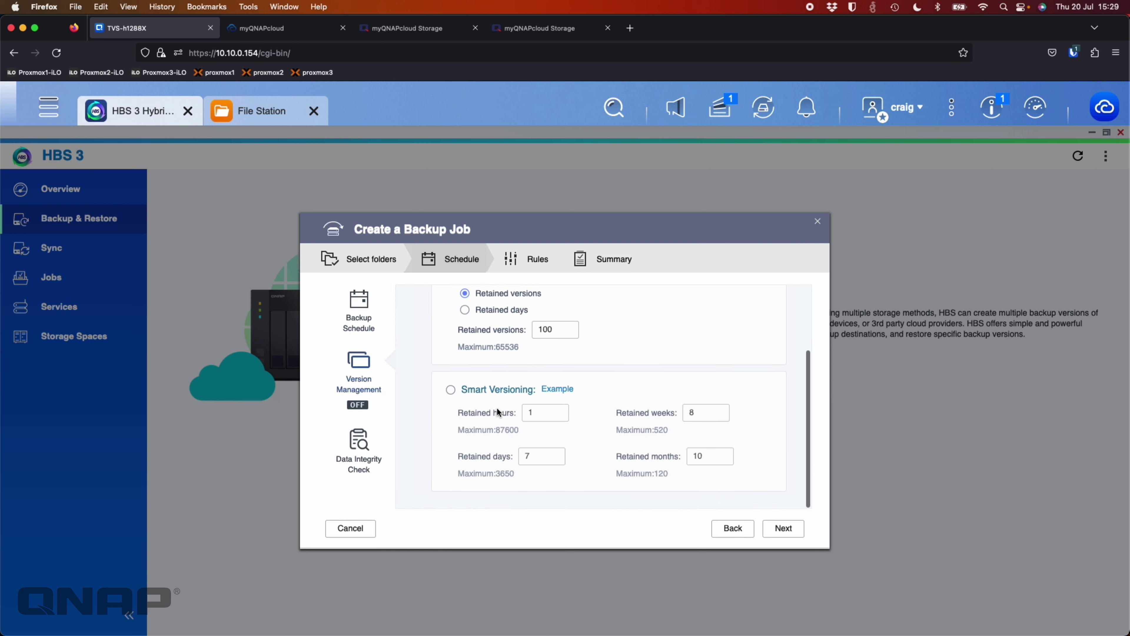
scroll(497, 410, "up", 3)
left_click(358, 445)
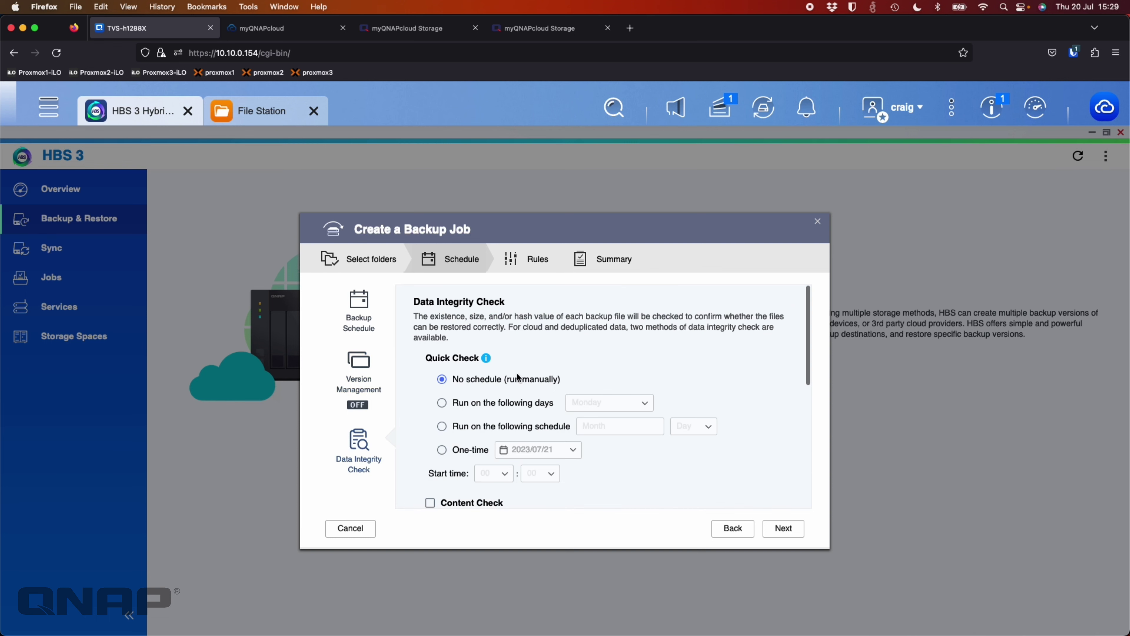
scroll(515, 441, "down", 3)
scroll(515, 442, "up", 3)
Review the default Methods, Policies and Options rules and continue to the Backup 1 summary
left_click(783, 535)
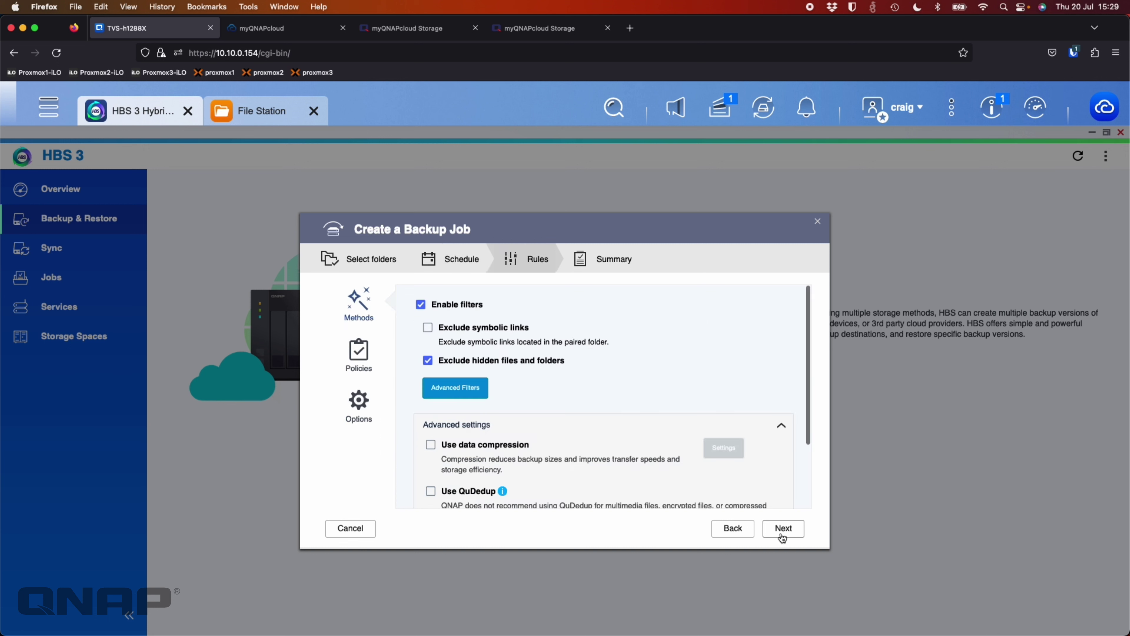
scroll(507, 313, "down", 5)
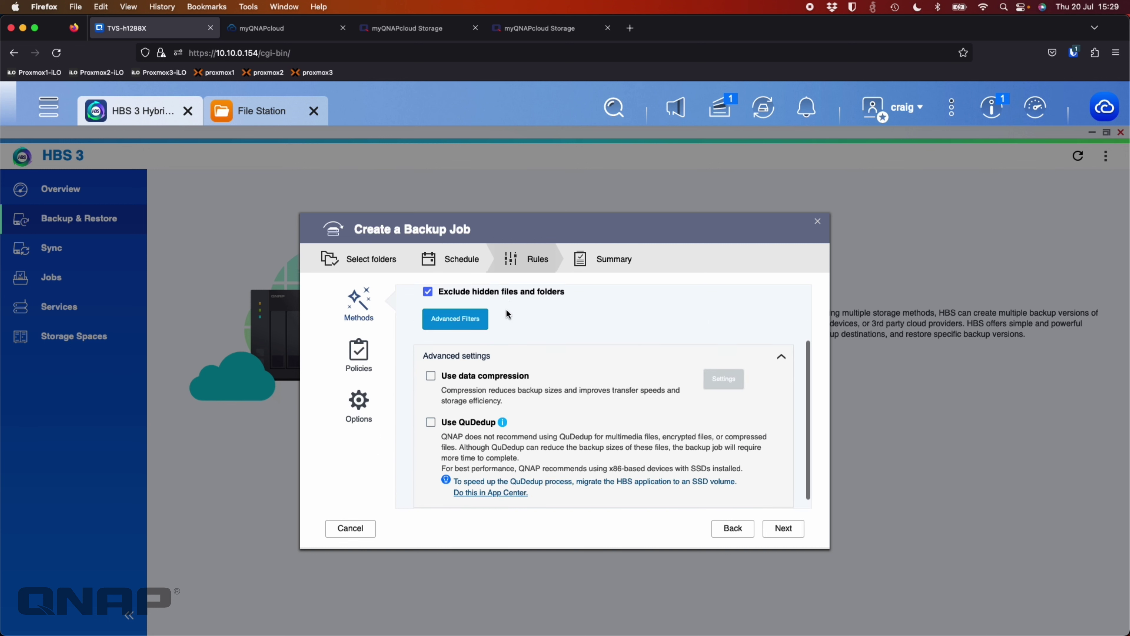
mouse_move(502, 415)
scroll(501, 415, "up", 3)
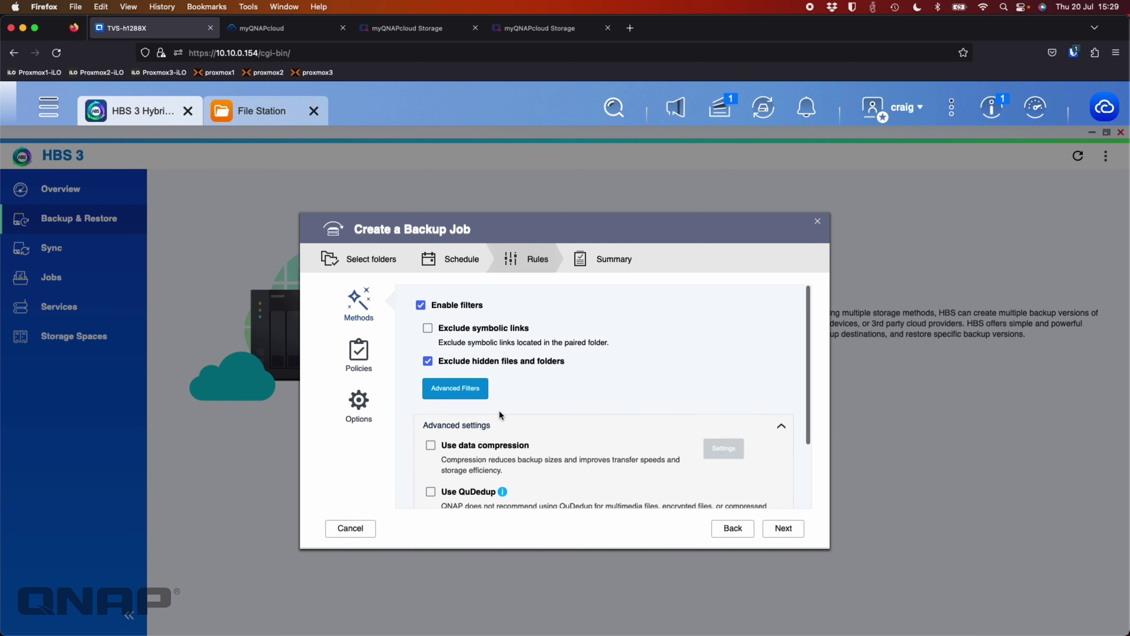
left_click(367, 359)
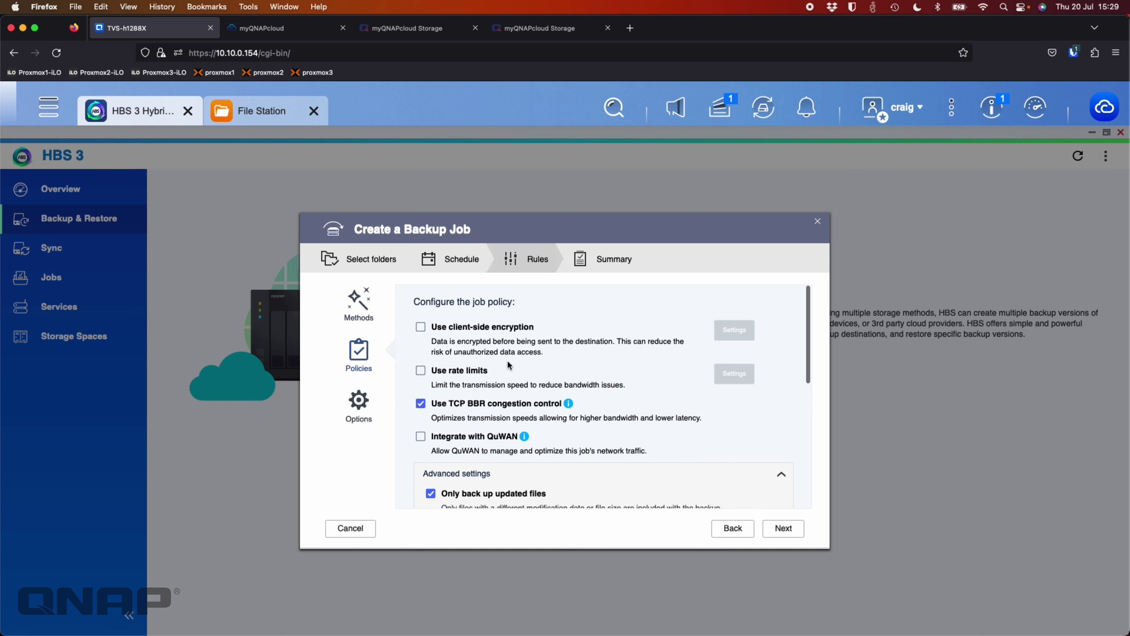
scroll(506, 370, "down", 5)
scroll(506, 374, "up", 4)
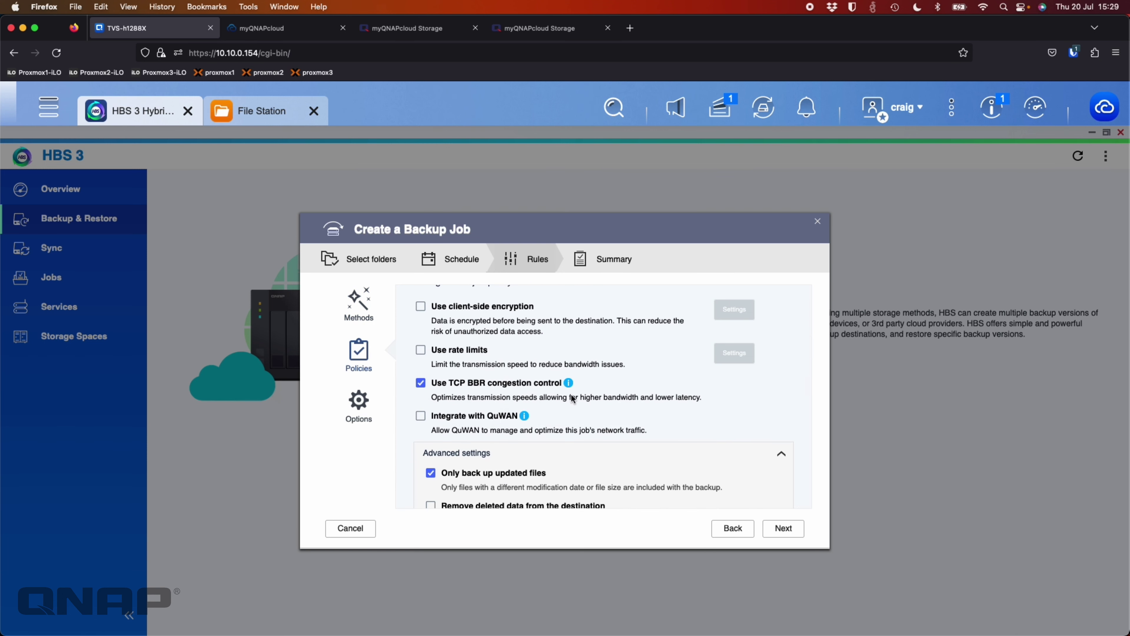
scroll(573, 399, "up", 1)
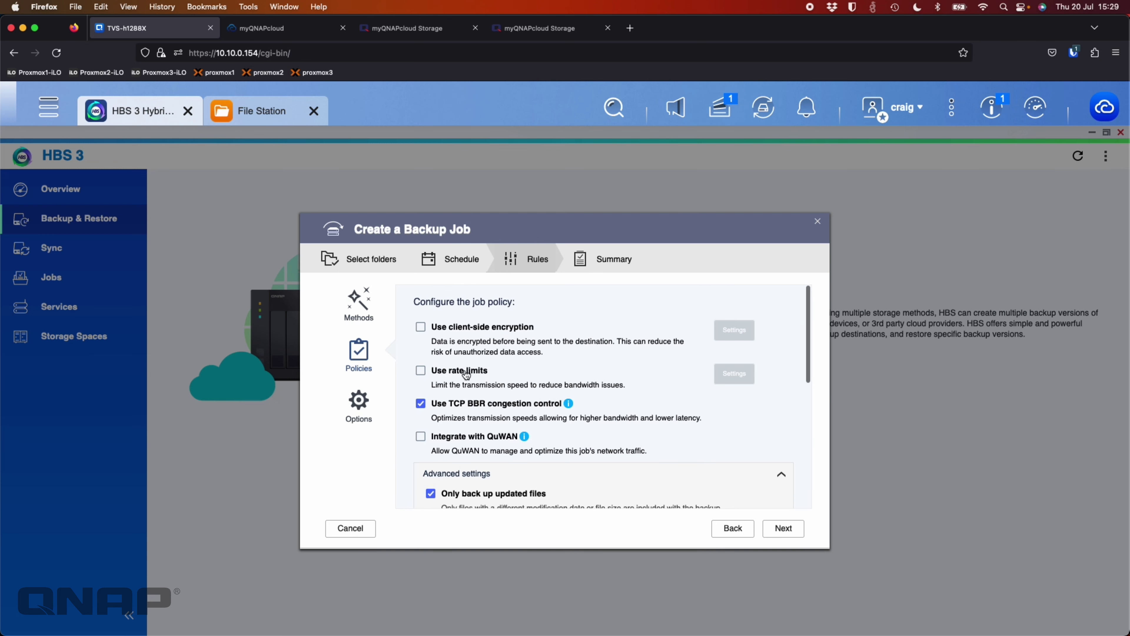
left_click(358, 411)
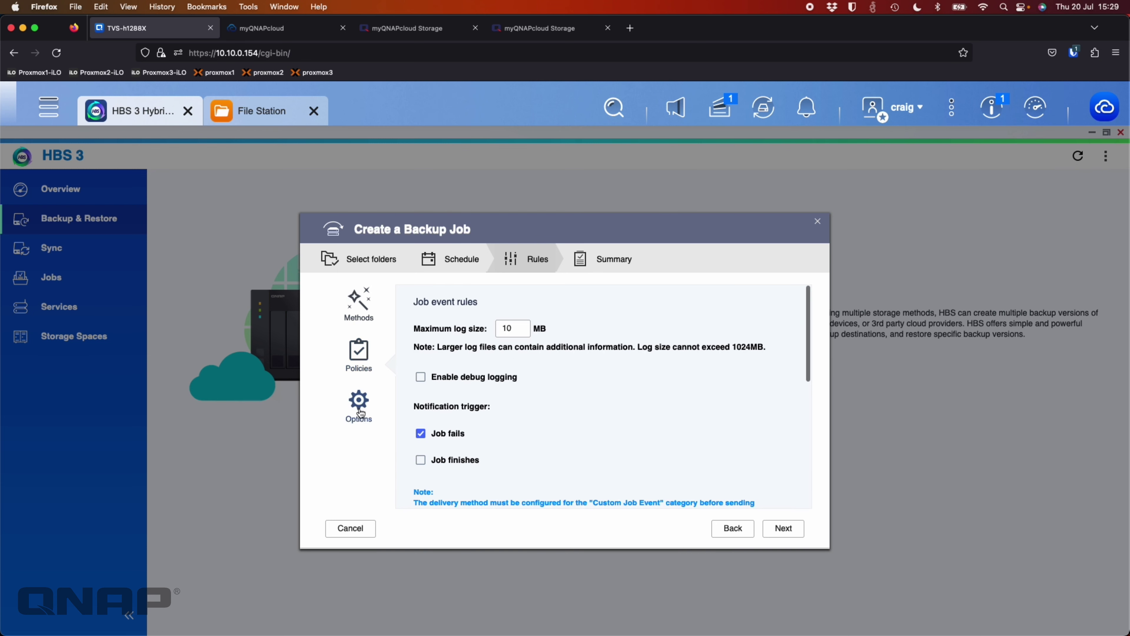
left_click(783, 528)
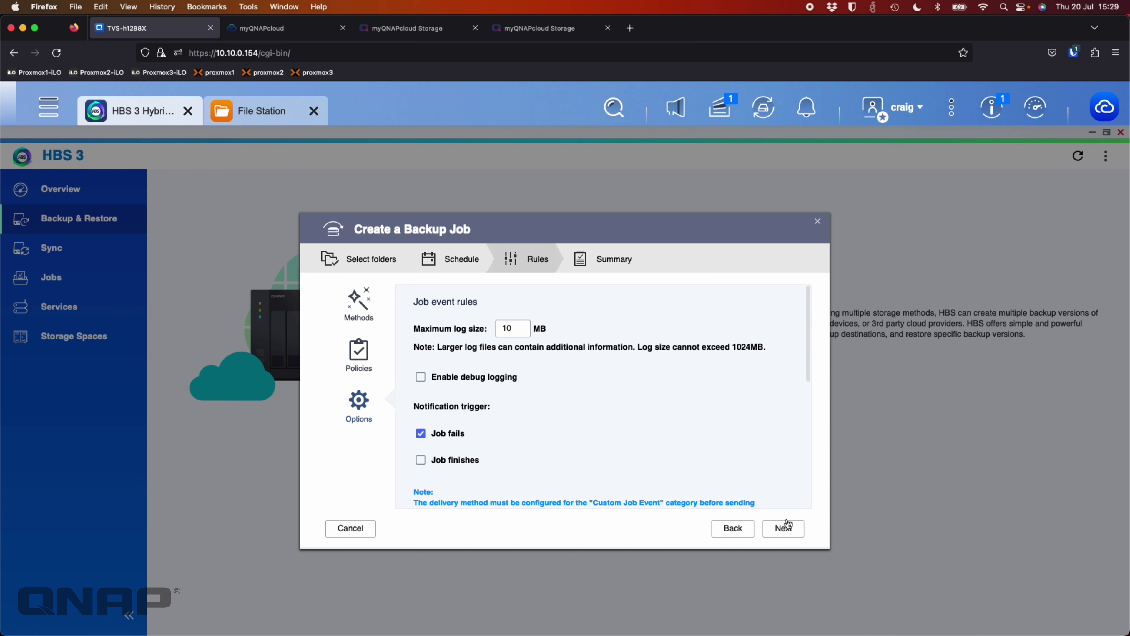
Create Backup 1 from the summary so it starts backing up to the London myQNAPcloud space
scroll(707, 386, "down", 2)
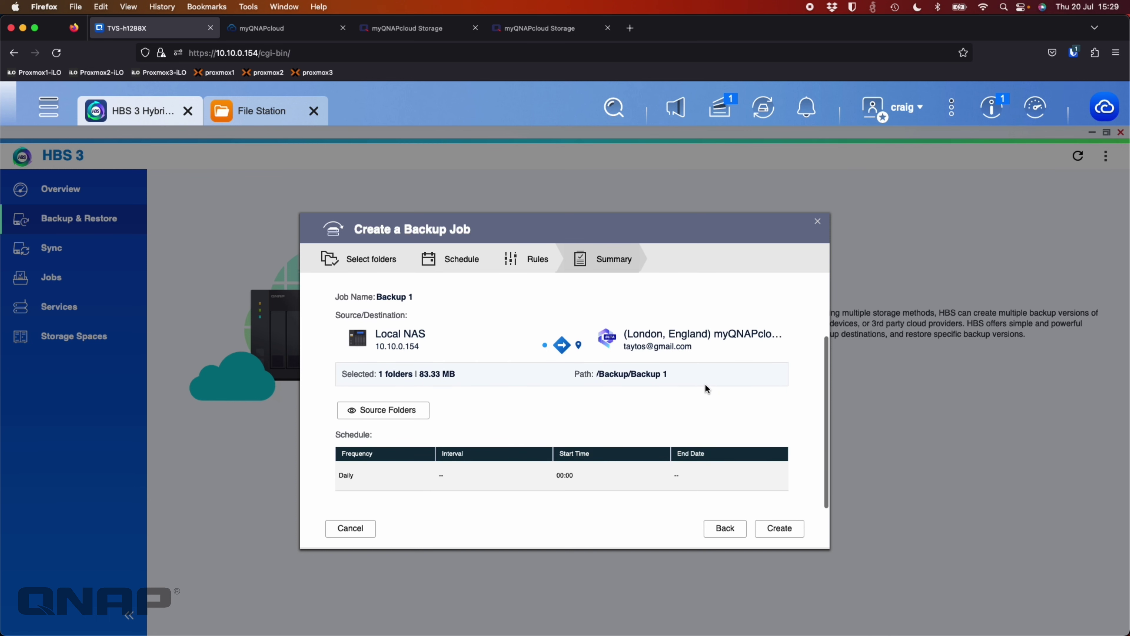
scroll(706, 387, "up", 3)
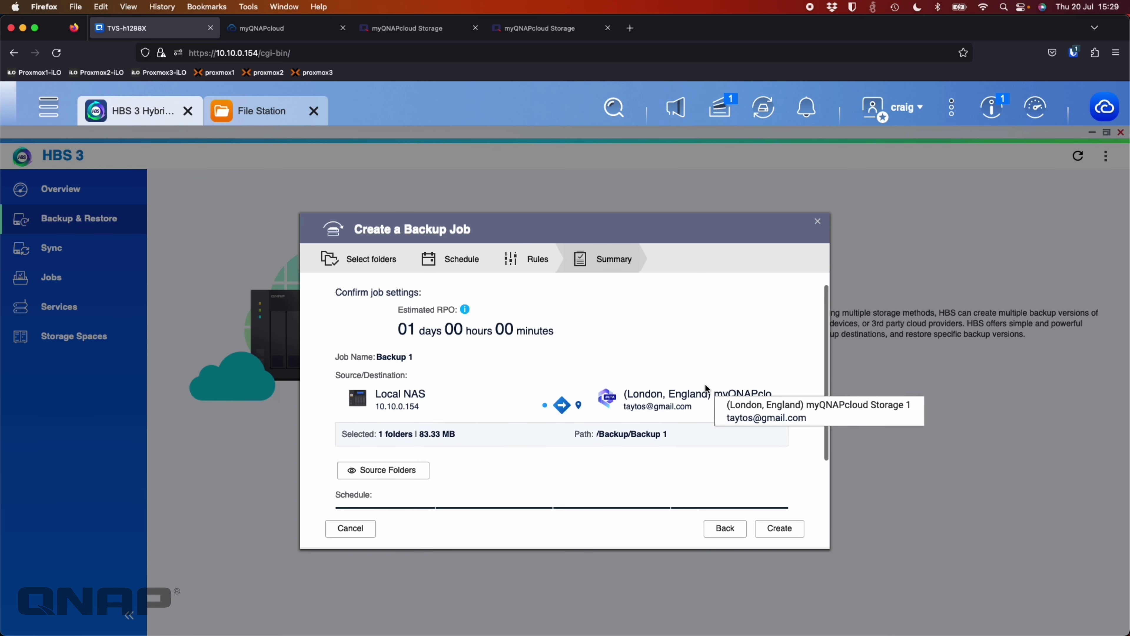
left_click(793, 531)
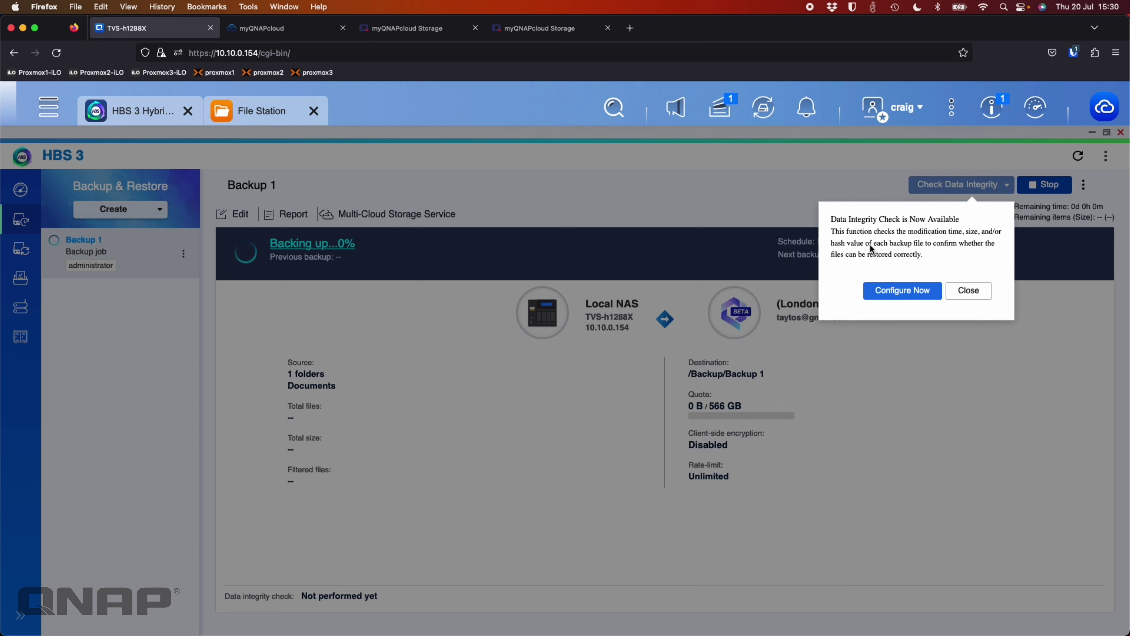
Dismiss the integrity notice and check Backup 1's report and run status until it shows Success
left_click(964, 294)
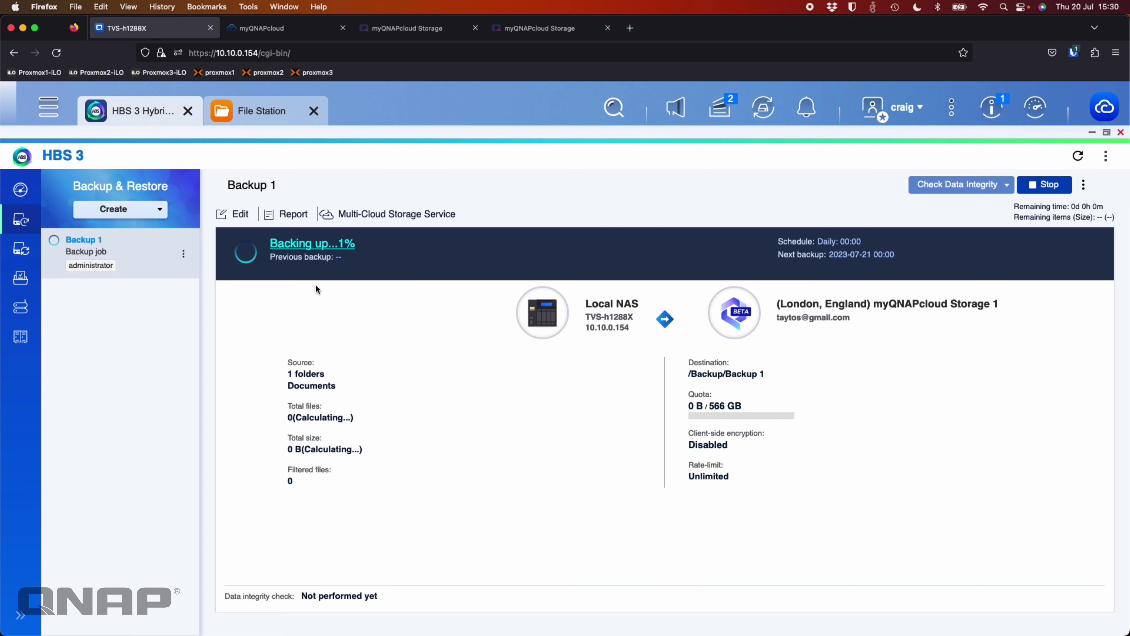
left_click(288, 214)
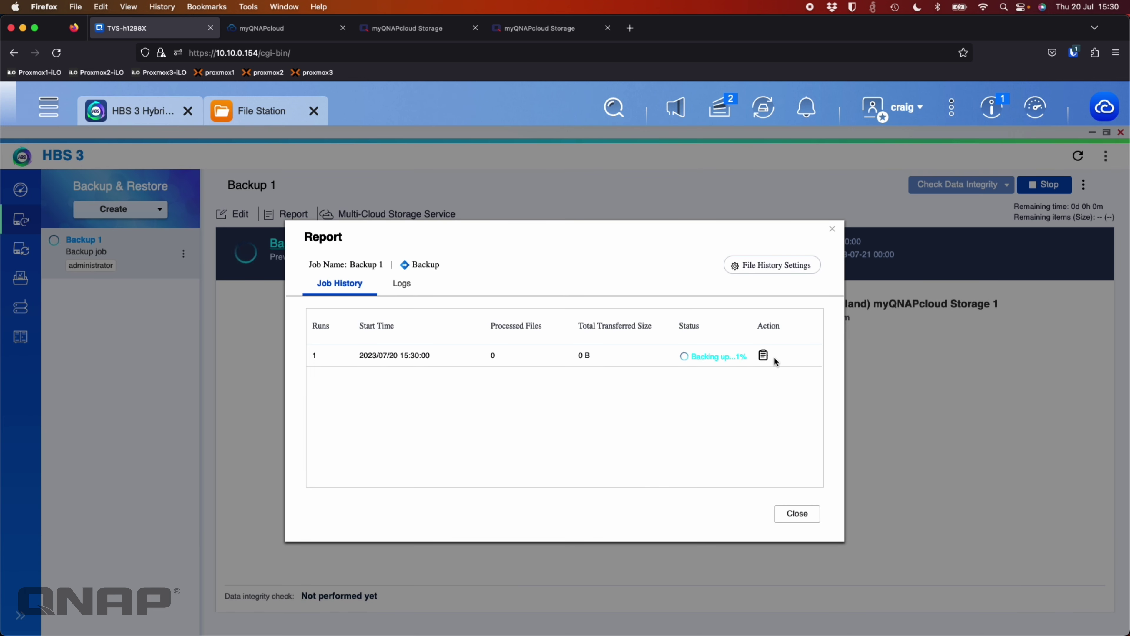
left_click(763, 356)
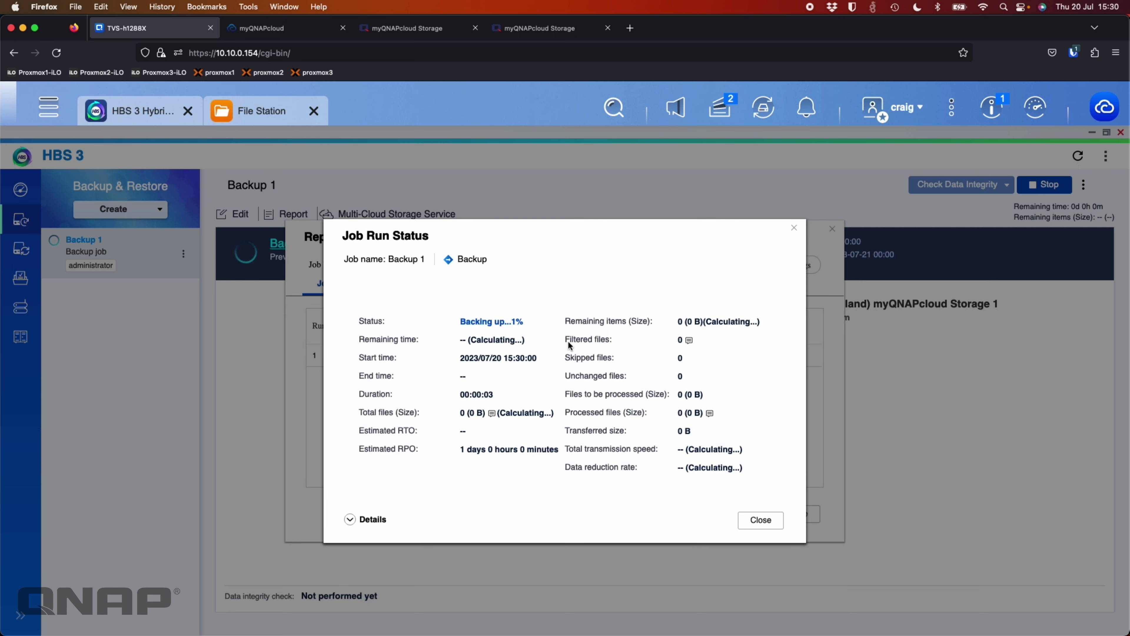
left_click(759, 520)
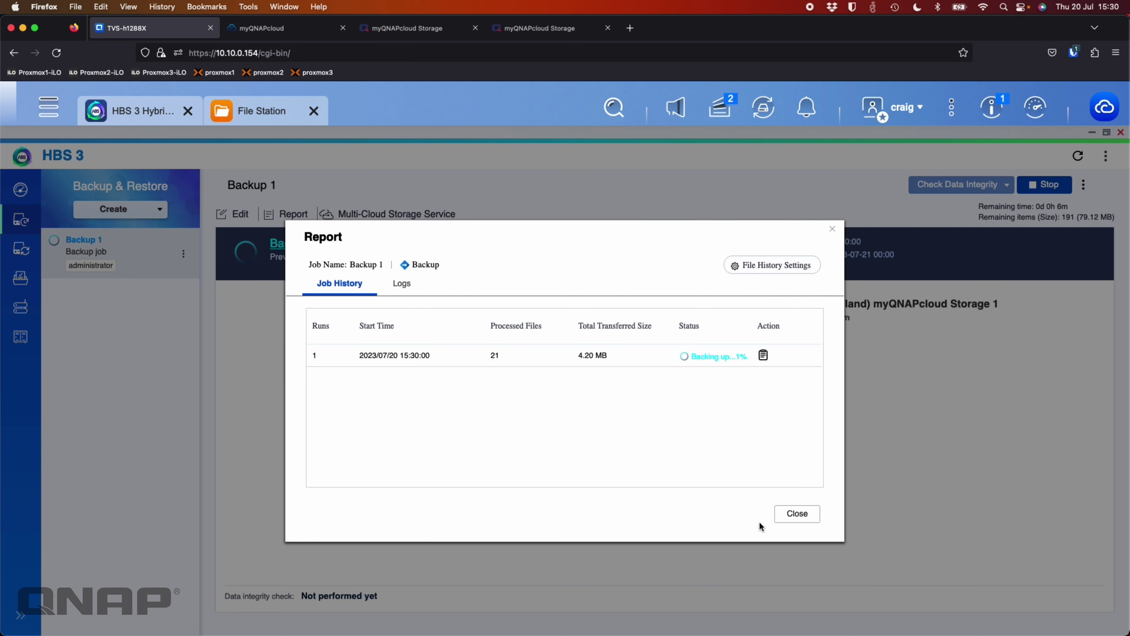
left_click(814, 521)
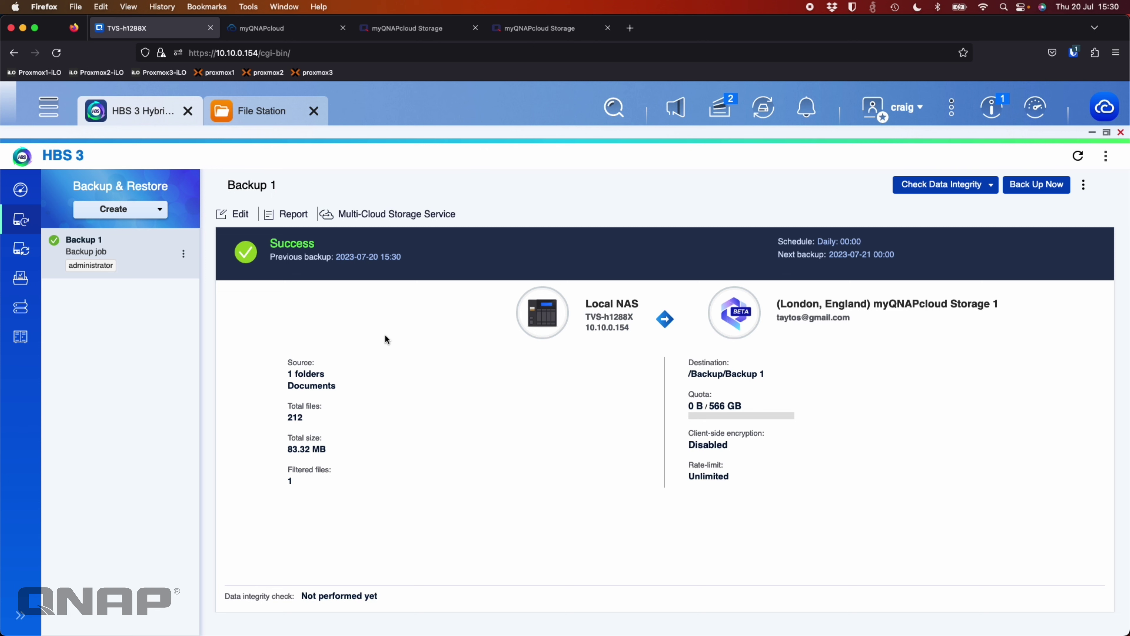
left_click(294, 214)
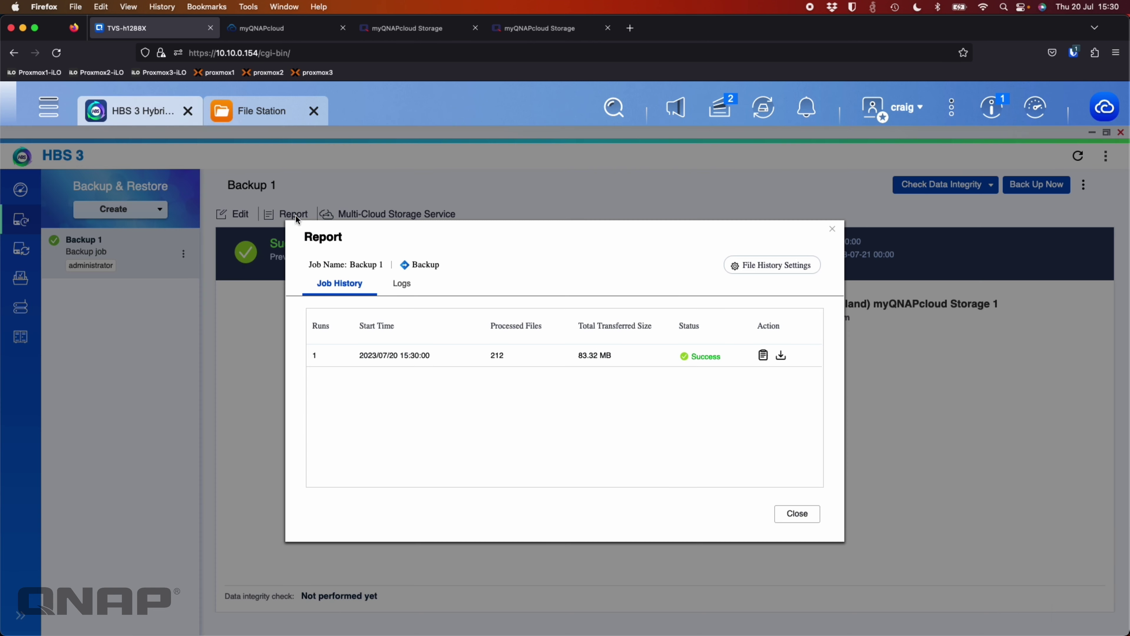
left_click(763, 356)
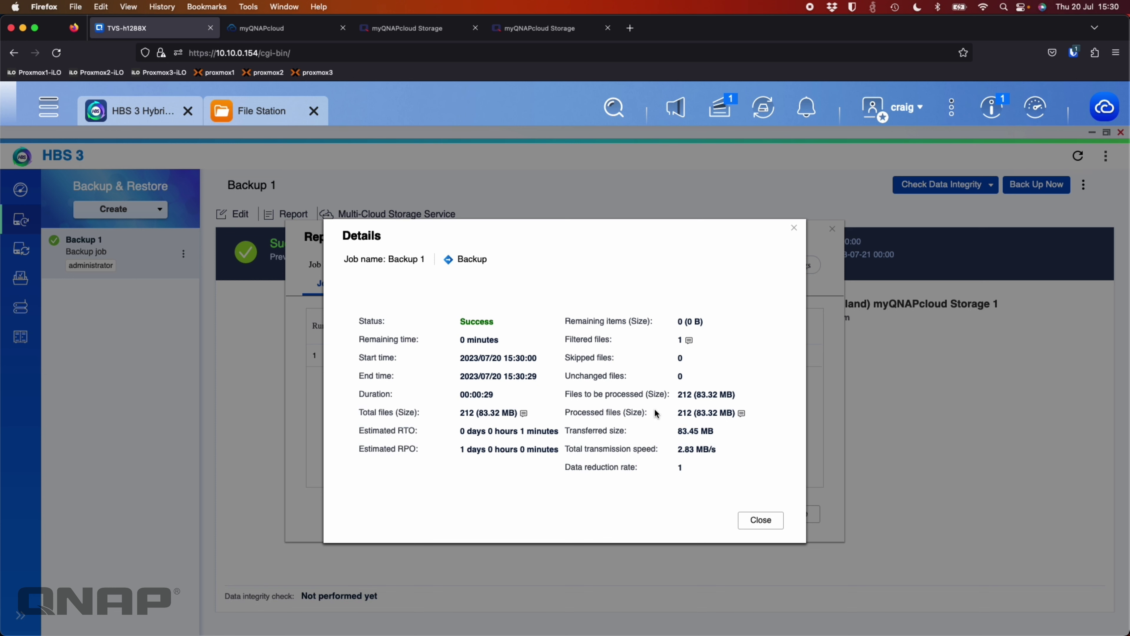
left_click(763, 524)
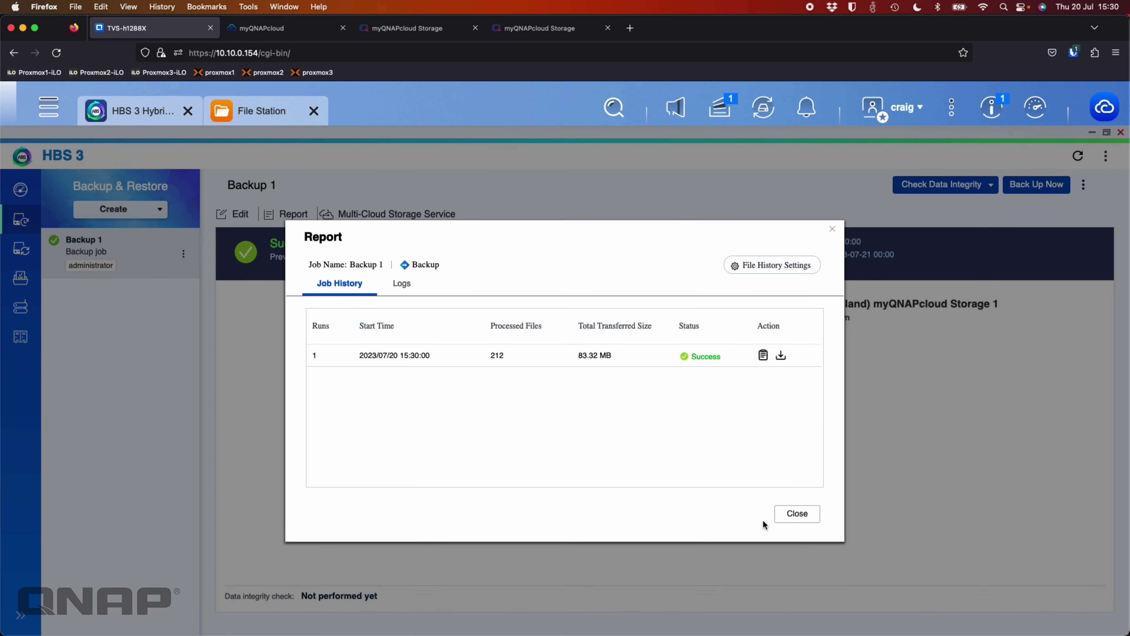
left_click(782, 517)
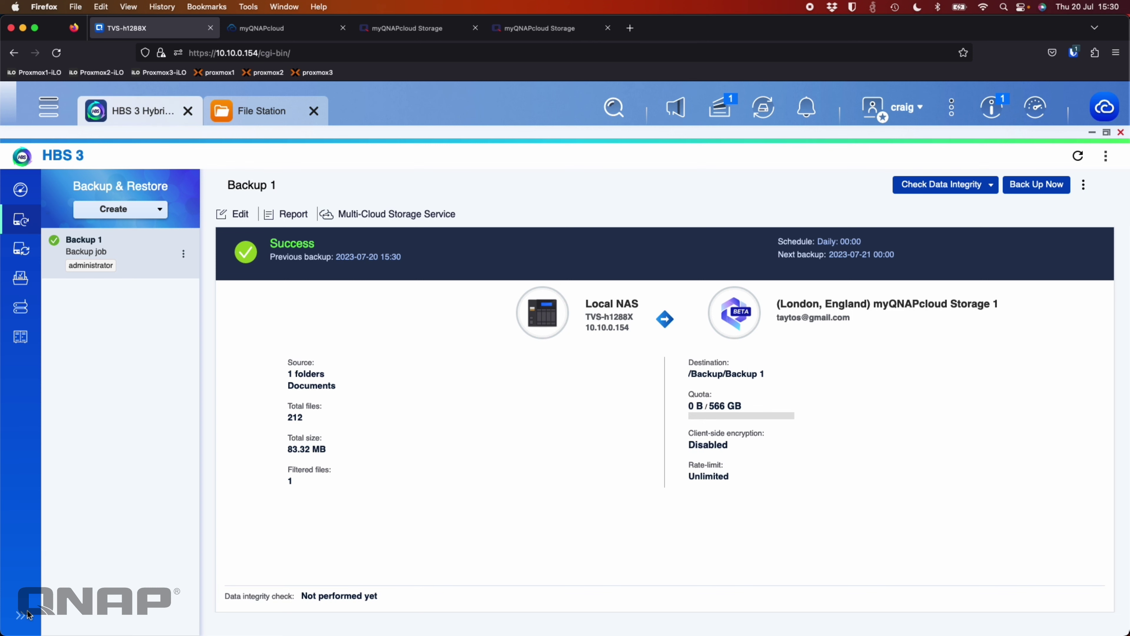
left_click(21, 248)
Start a One-way Sync job with myQNAPcloud Storage 1 as the destination
left_click(491, 324)
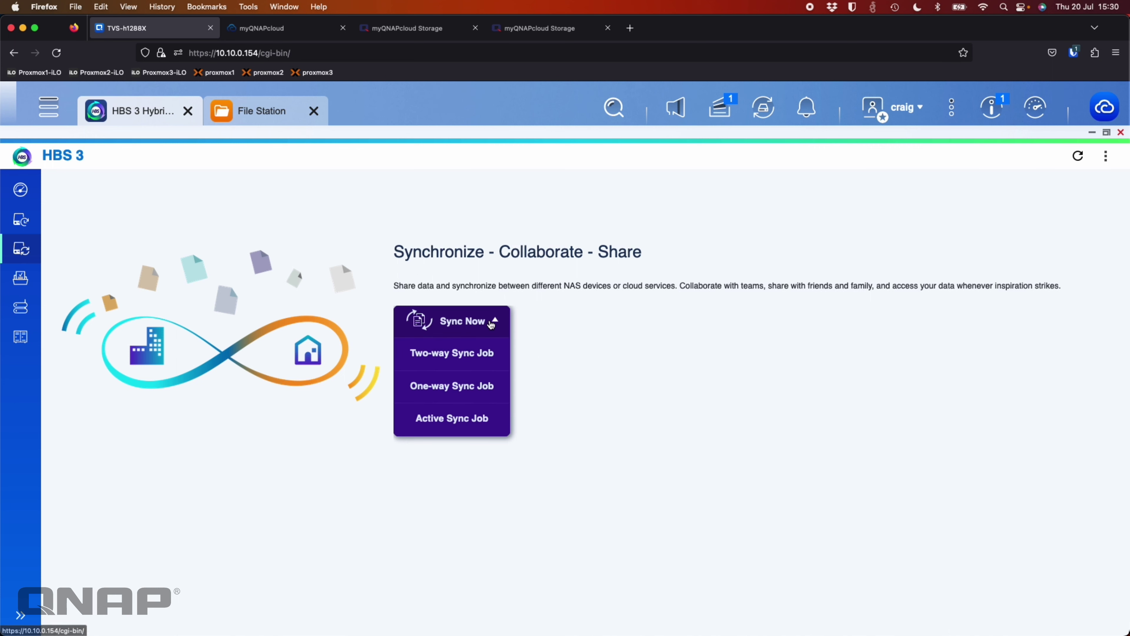
left_click(463, 387)
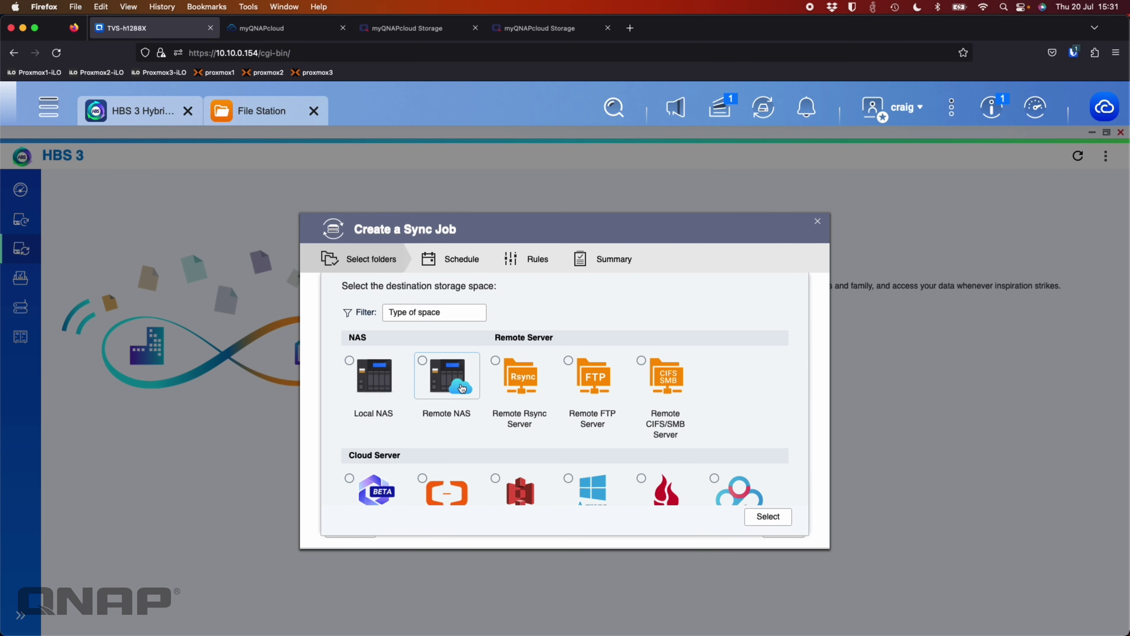
scroll(445, 401, "down", 3)
left_click(366, 433)
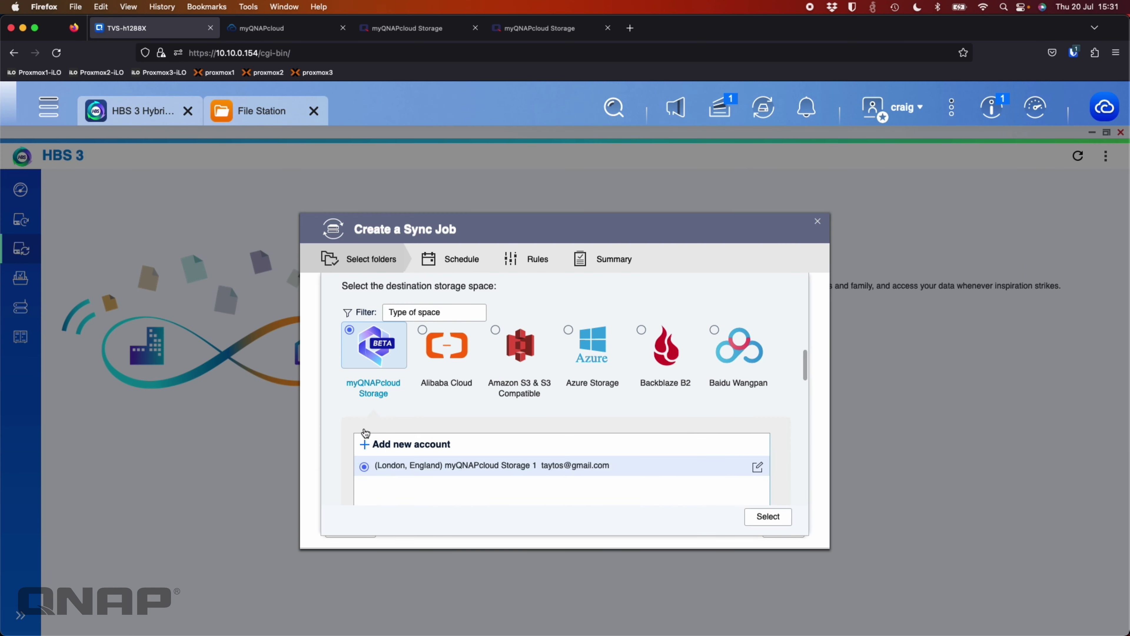
left_click(768, 518)
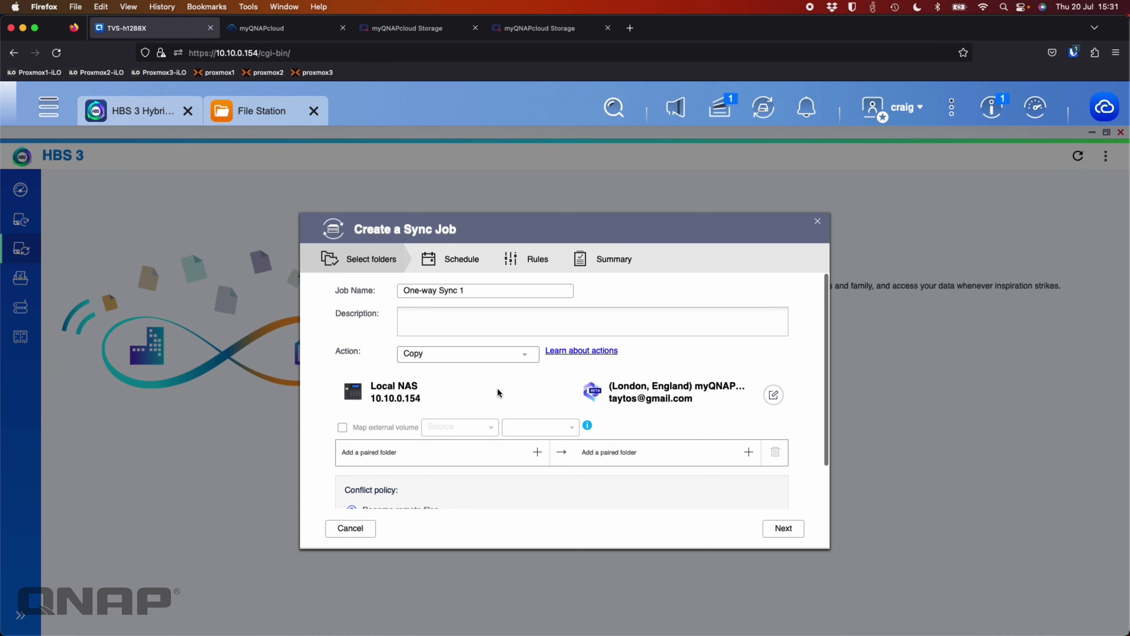
Keep the Copy action and pair the NAS Documents folder with /Sync
scroll(497, 391, "down", 1)
left_click(503, 318)
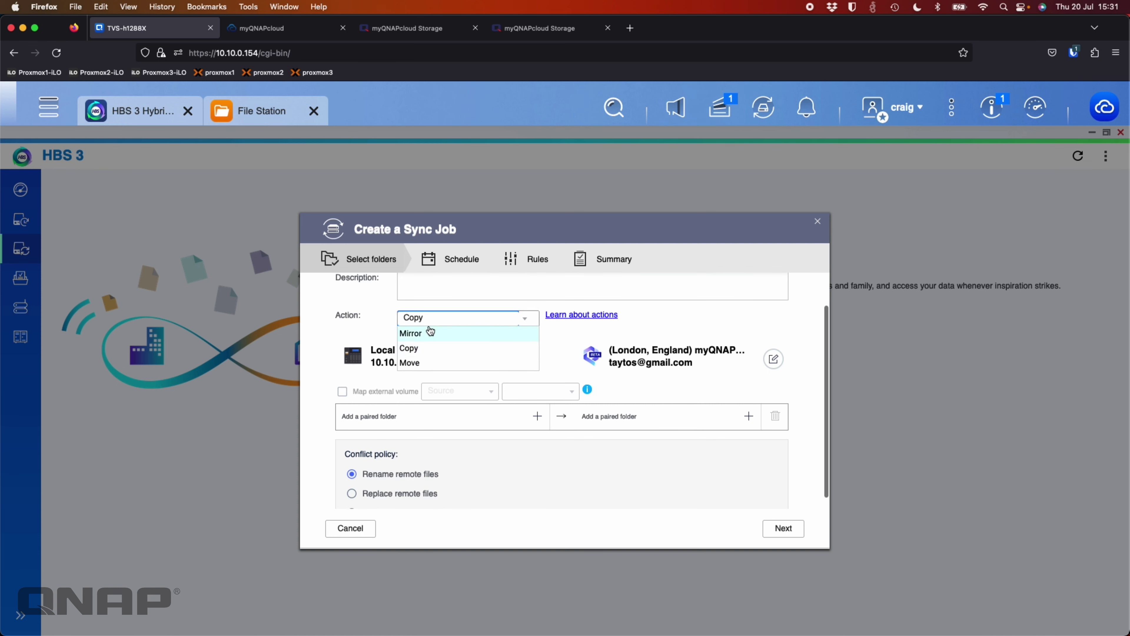
left_click(310, 358)
scroll(506, 338, "down", 1)
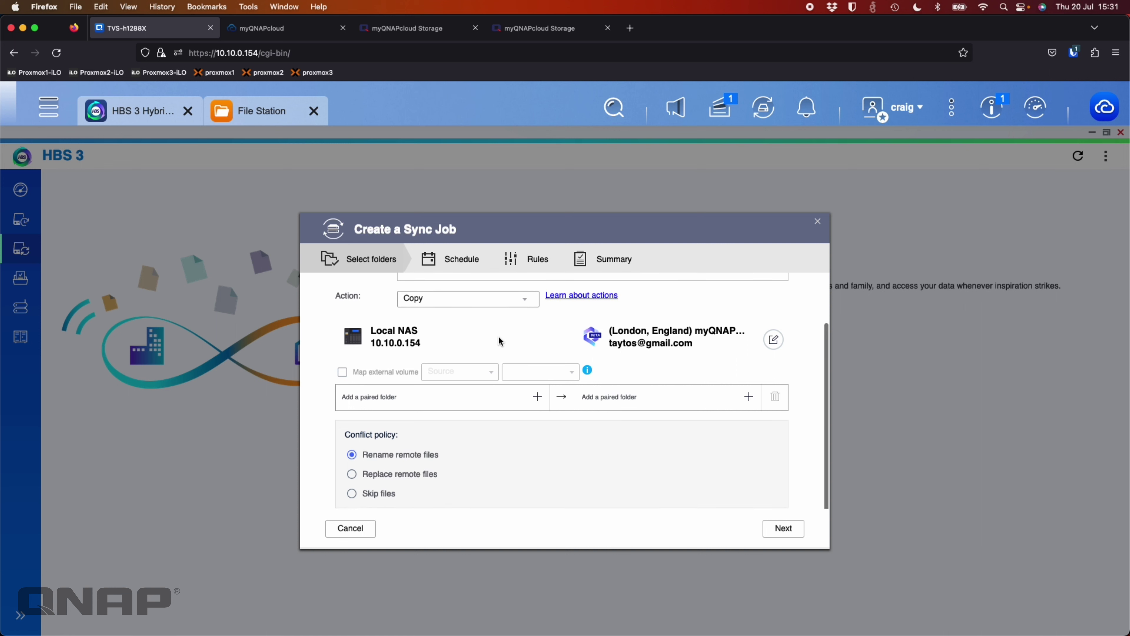
left_click(538, 397)
left_click(497, 366)
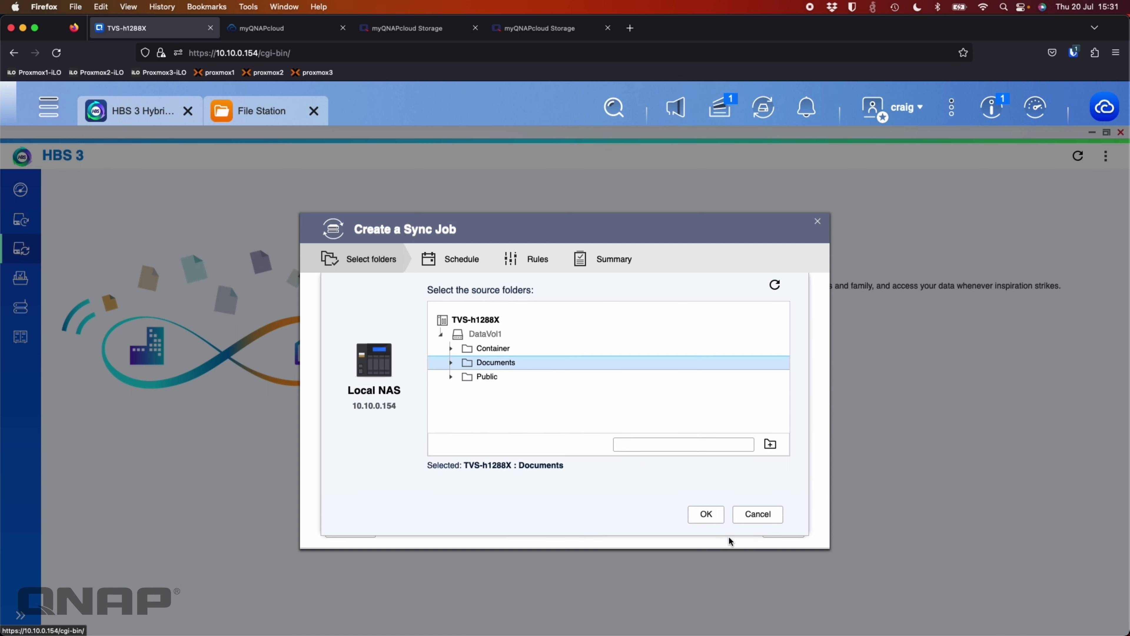
left_click(706, 515)
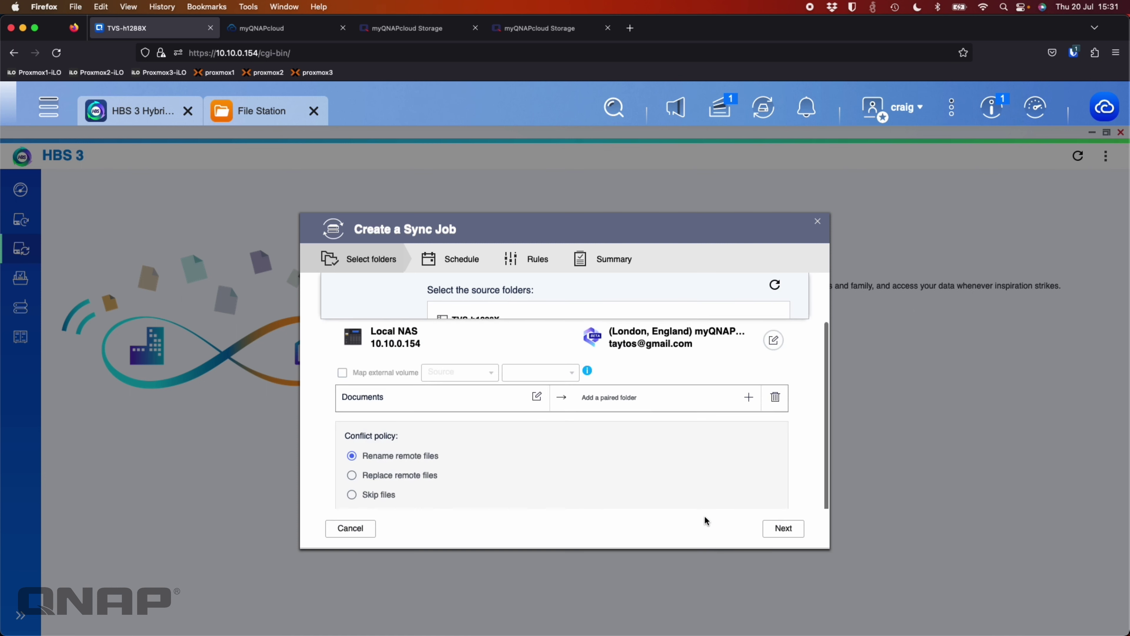
left_click(754, 403)
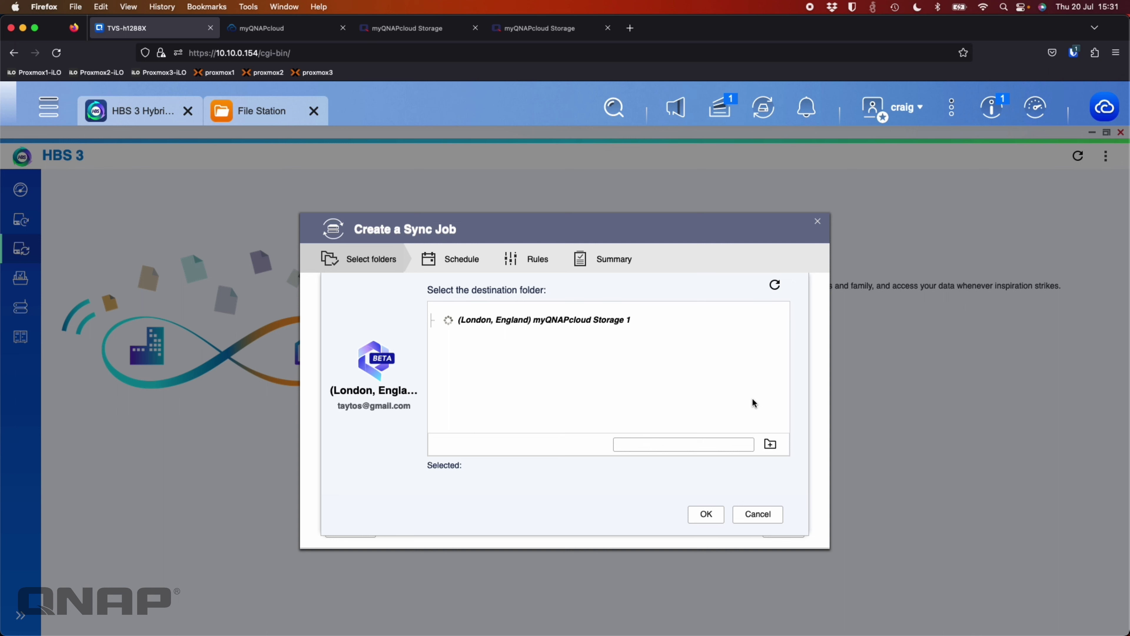
left_click(472, 350)
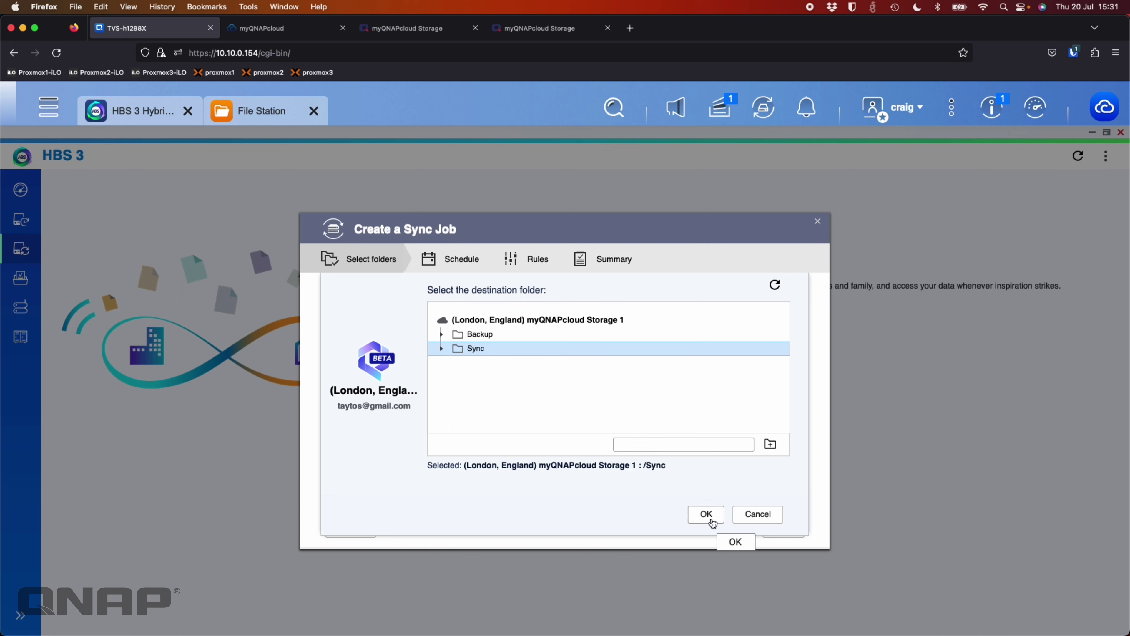
left_click(708, 516)
scroll(550, 471, "down", 3)
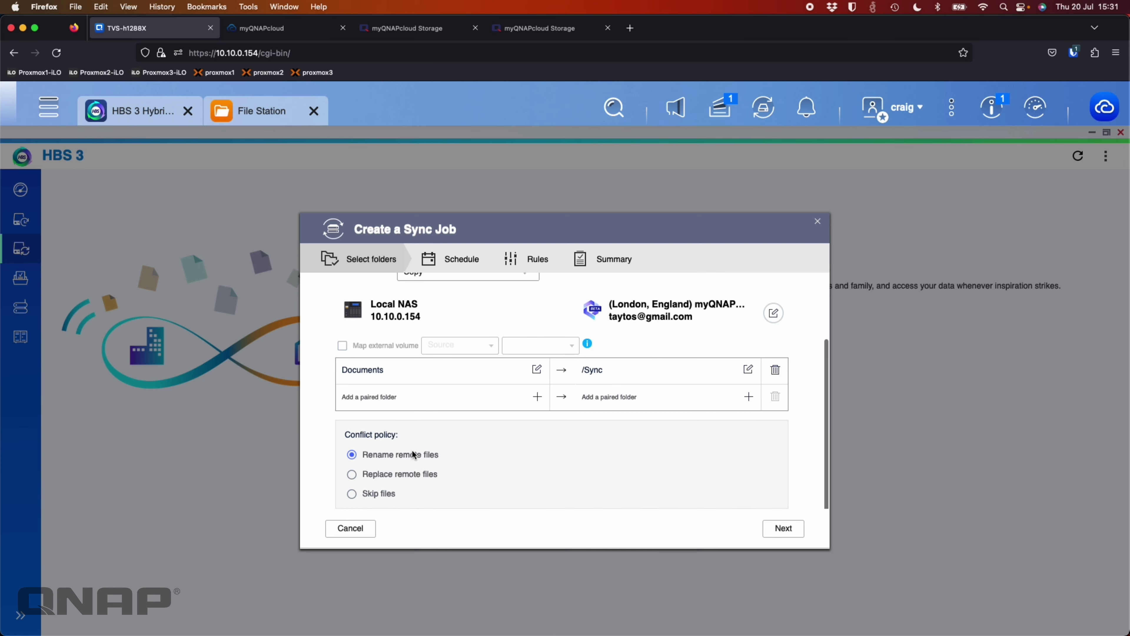
Turn on scheduling, briefly trying a run-after-Backup 1 trigger before reverting to a timed schedule
left_click(791, 530)
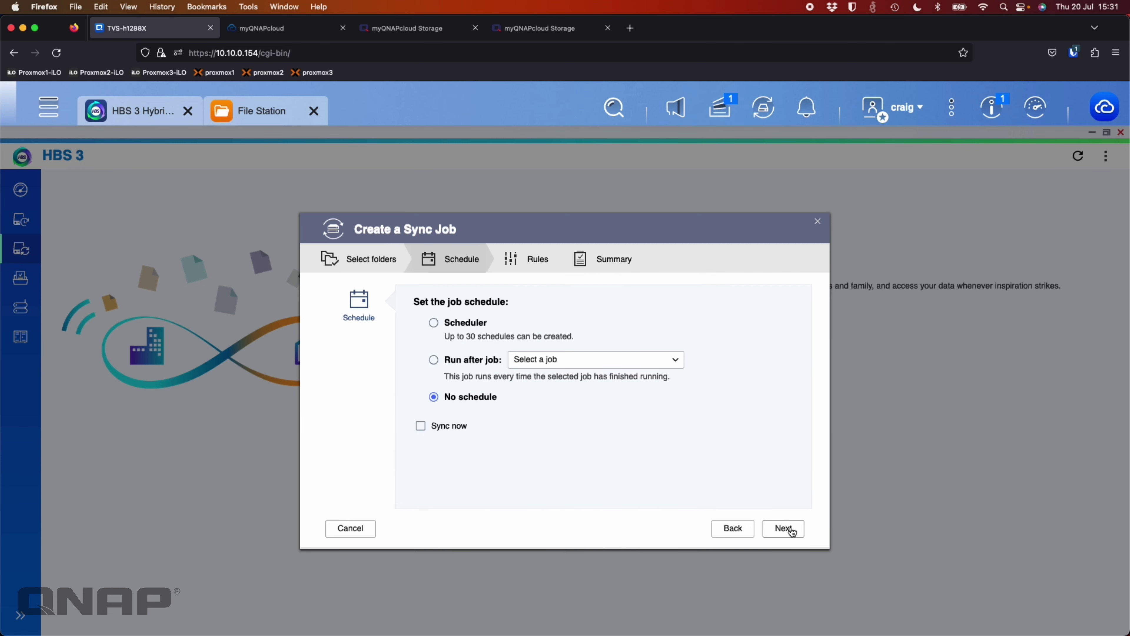
left_click(459, 325)
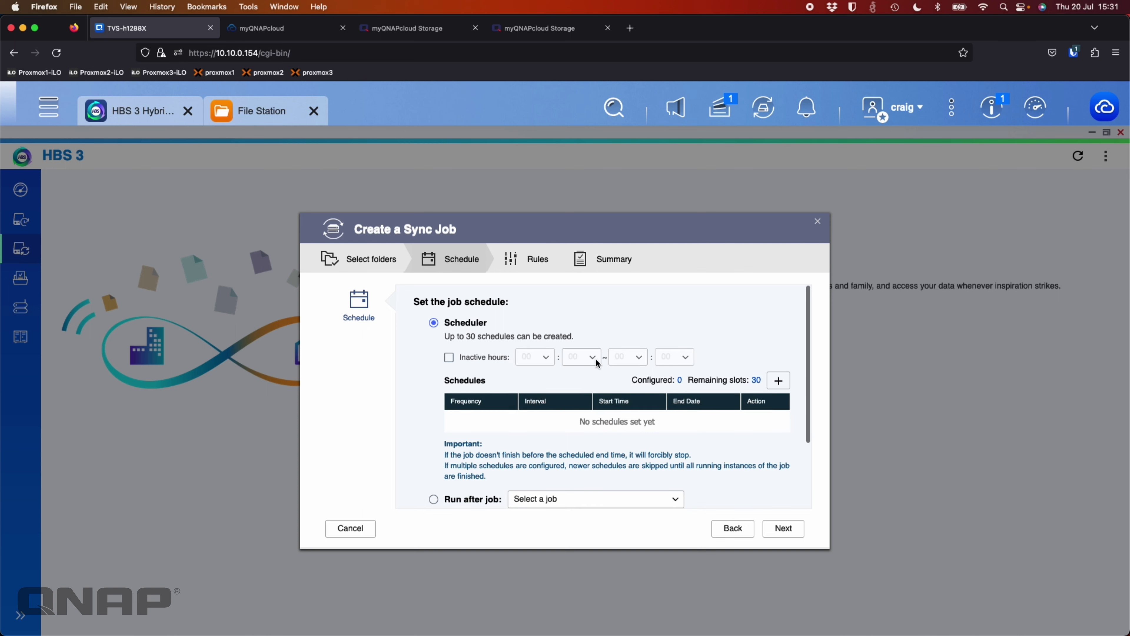
scroll(552, 380, "down", 1)
scroll(552, 379, "down", 1)
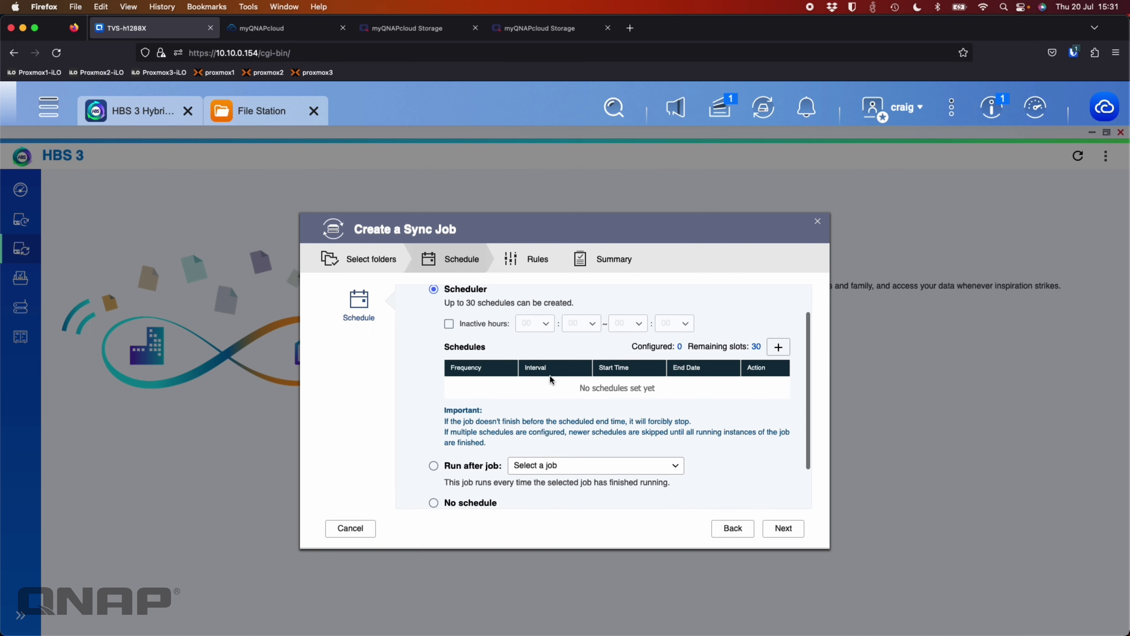
scroll(552, 379, "up", 1)
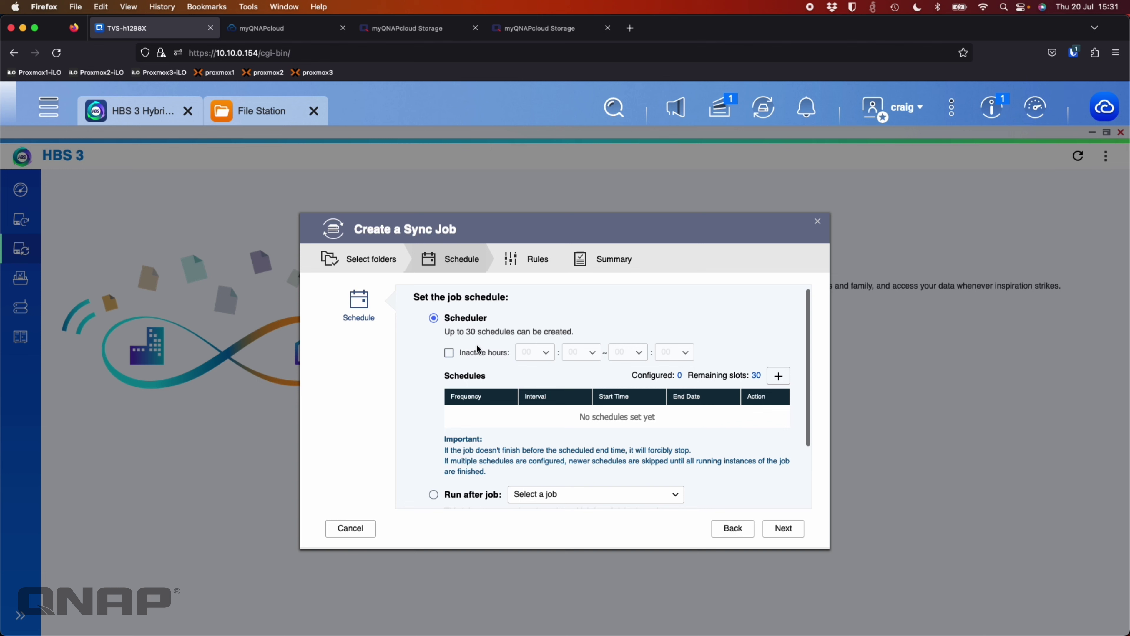
scroll(479, 348, "down", 3)
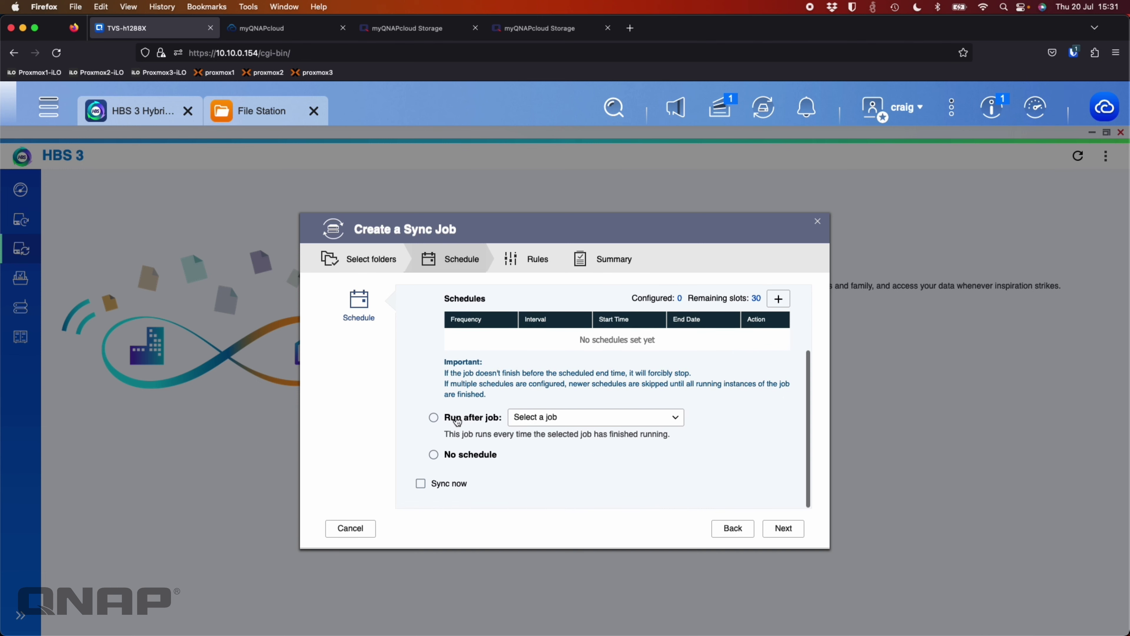
left_click(562, 423)
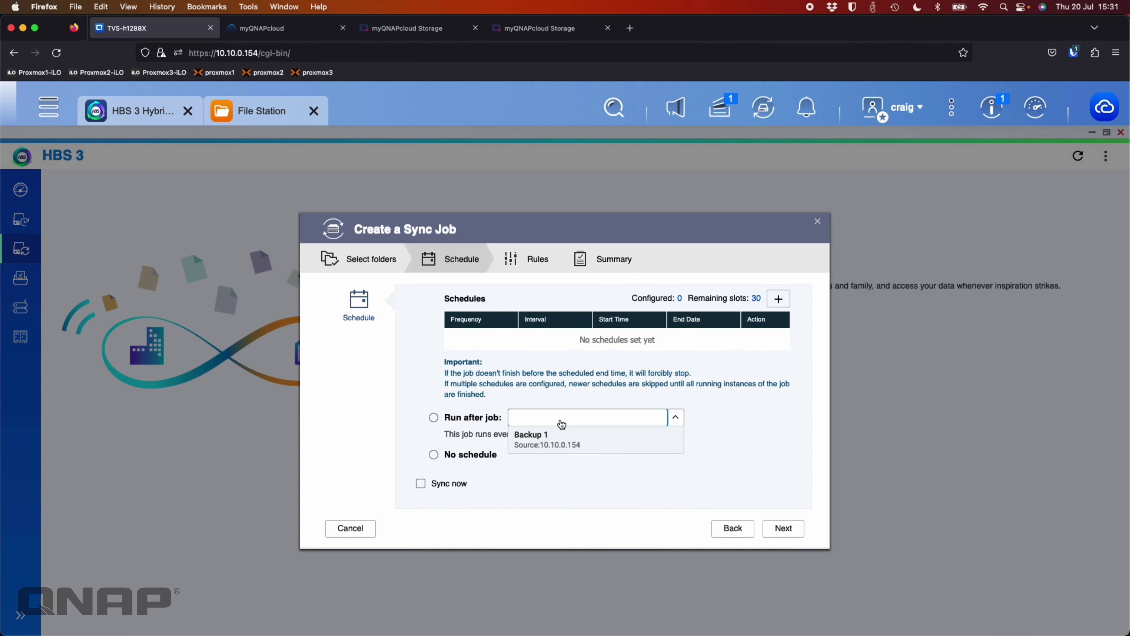
left_click(559, 474)
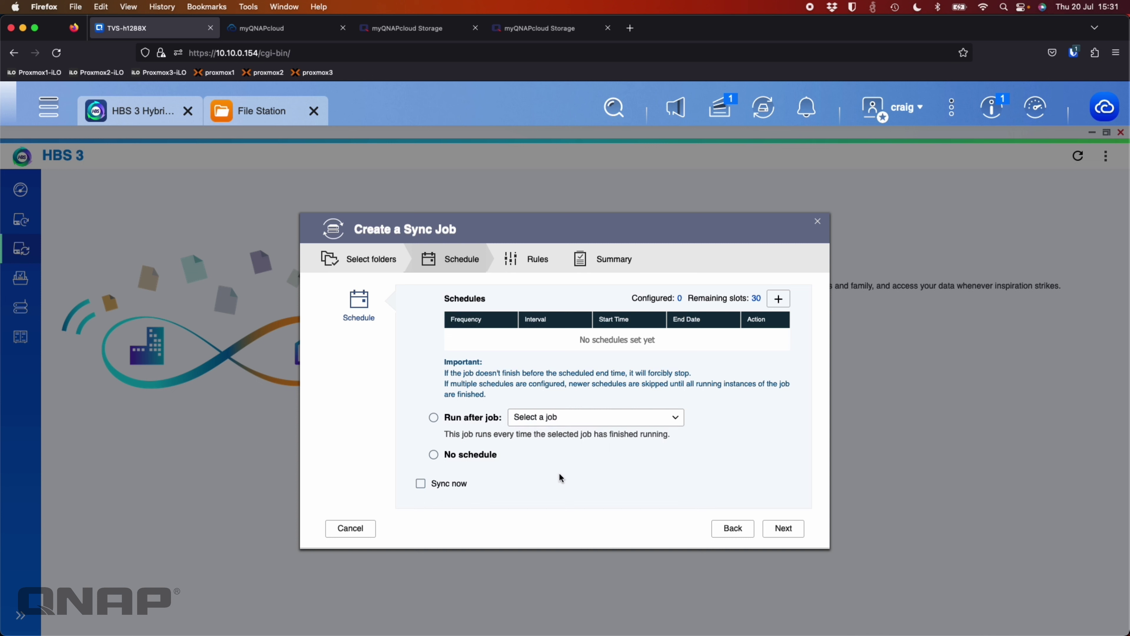
left_click(473, 419)
left_click(587, 367)
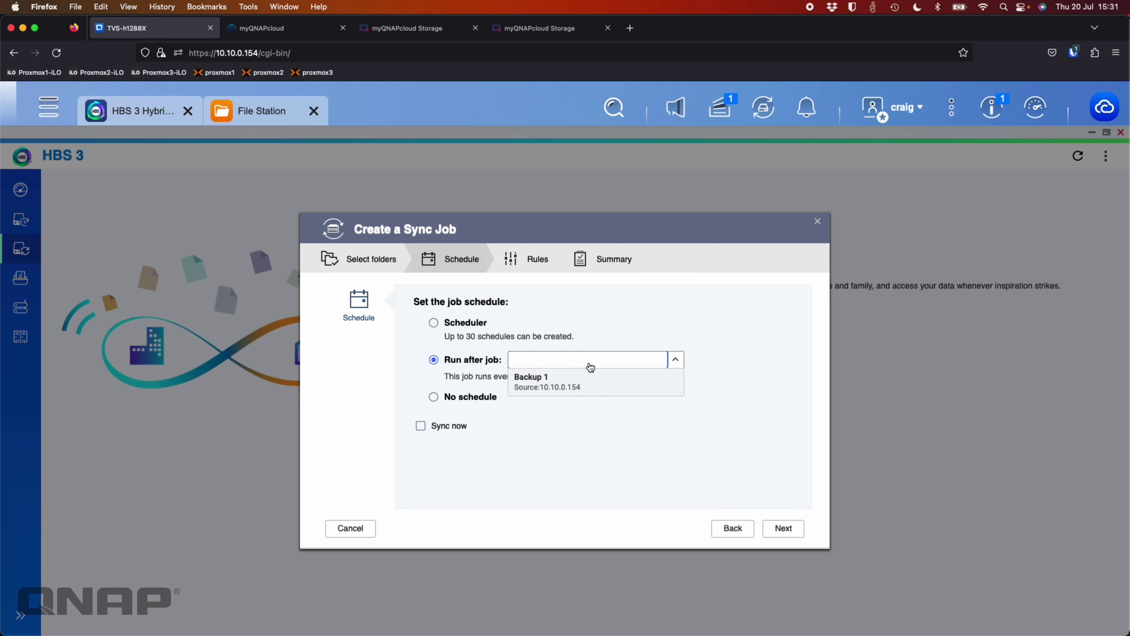
left_click(584, 379)
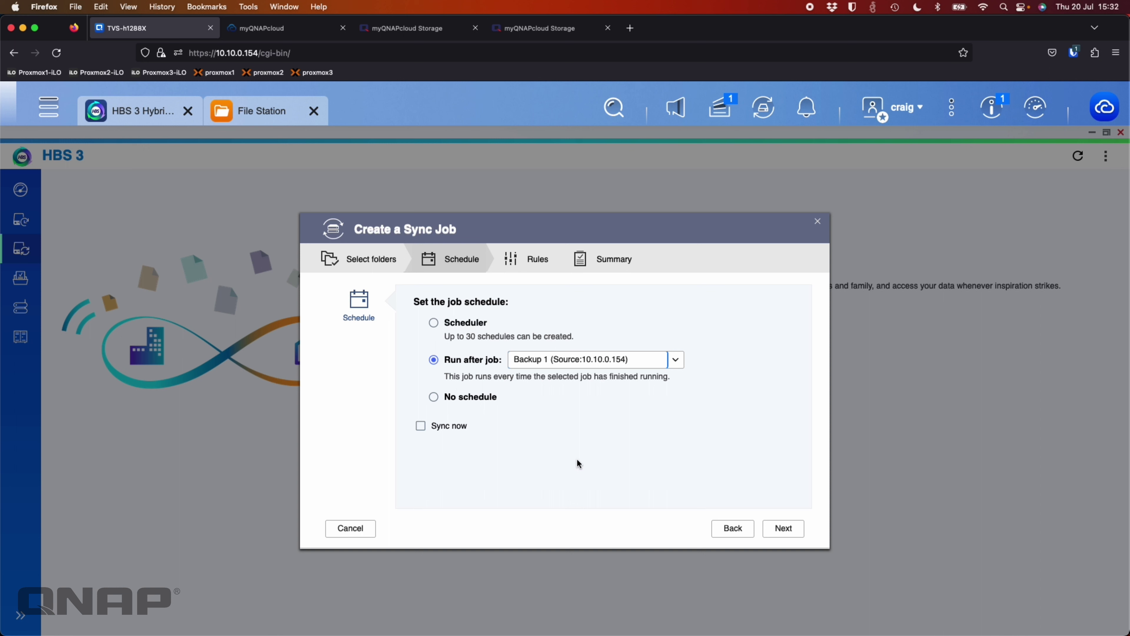
left_click(473, 330)
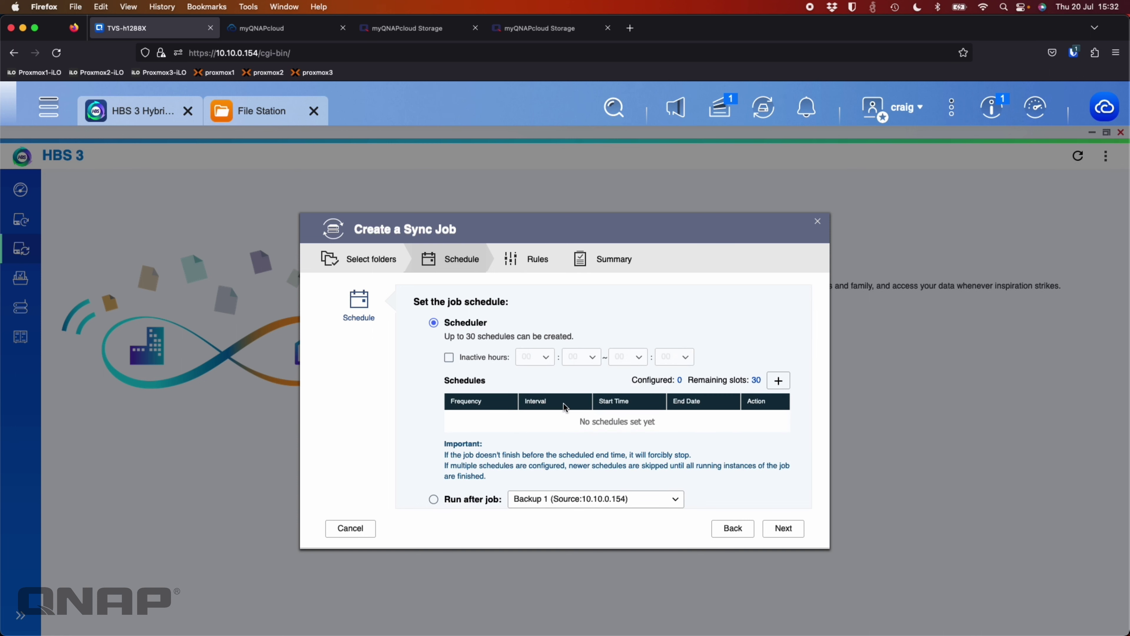
Add a Periodic schedule repeating every 00:05 from 00:00, then continue to the rules step
left_click(779, 381)
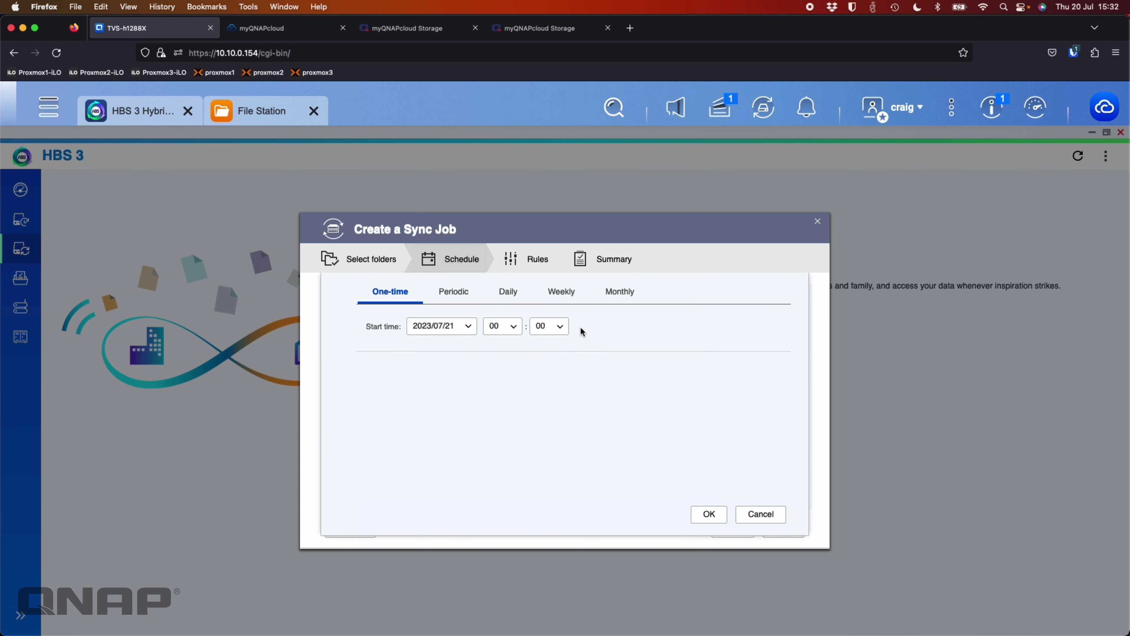
left_click(459, 301)
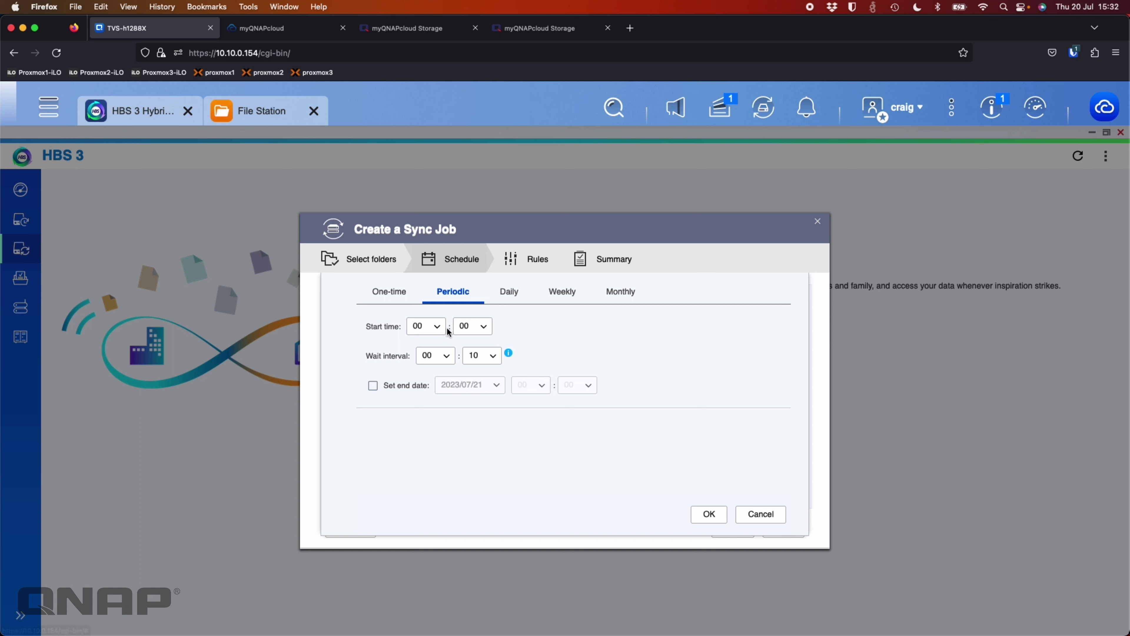
left_click(492, 355)
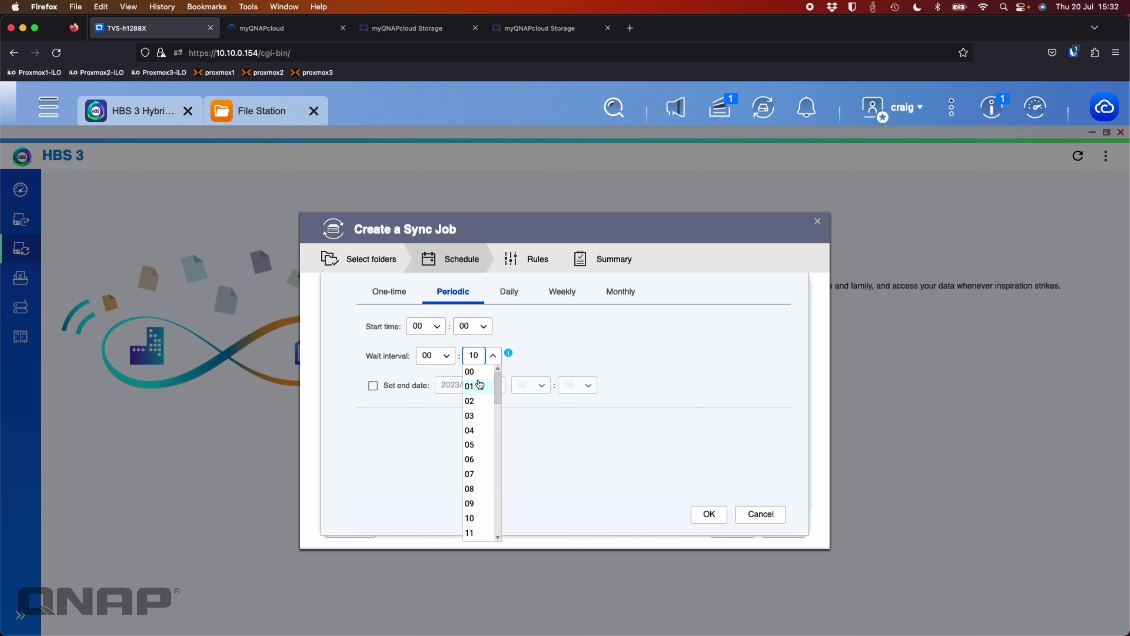
left_click(473, 445)
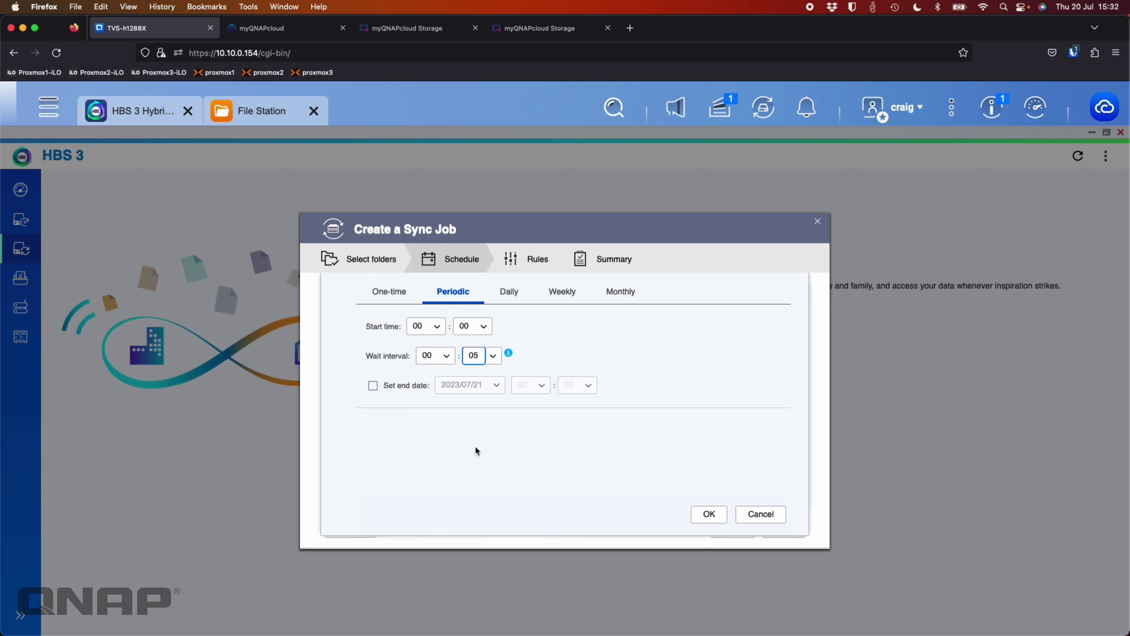
left_click(509, 355)
left_click(708, 514)
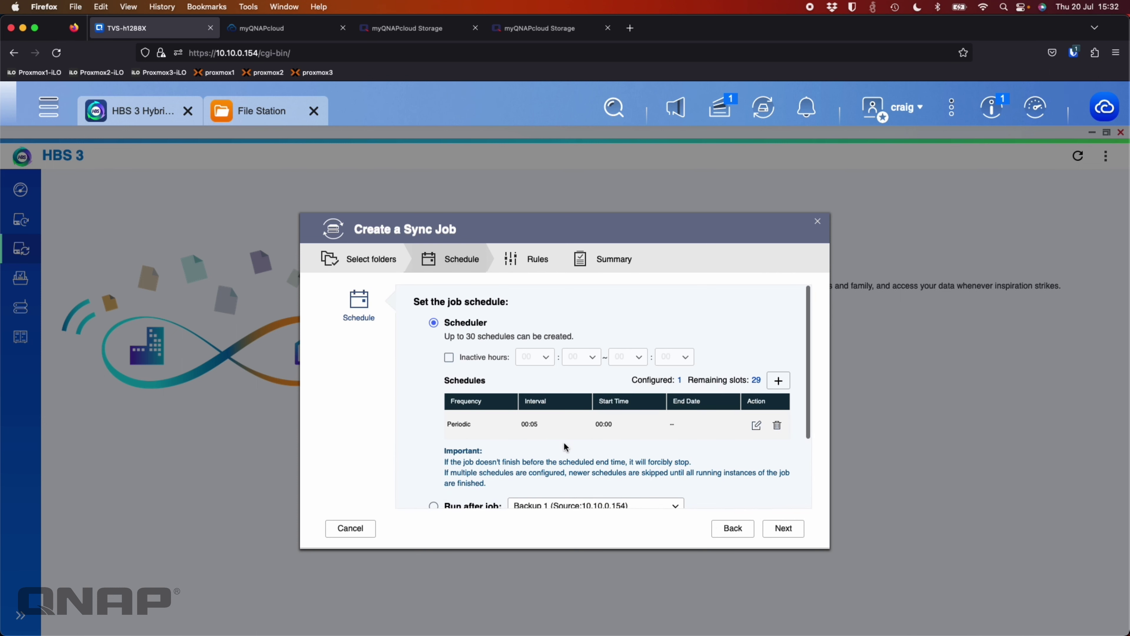
scroll(629, 434, "down", 3)
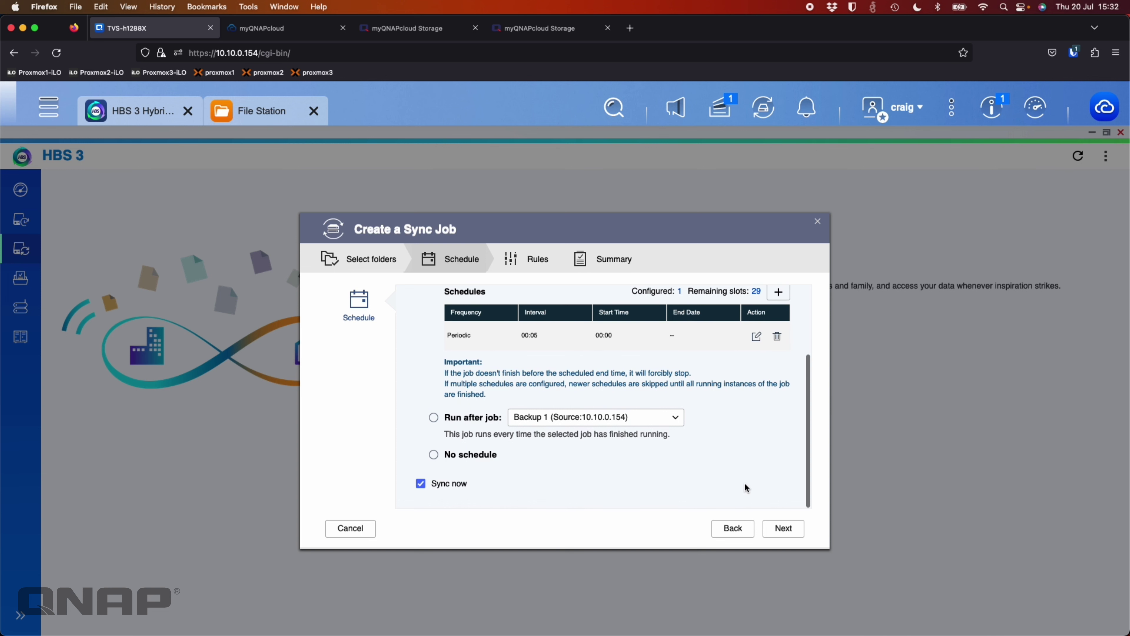
left_click(779, 533)
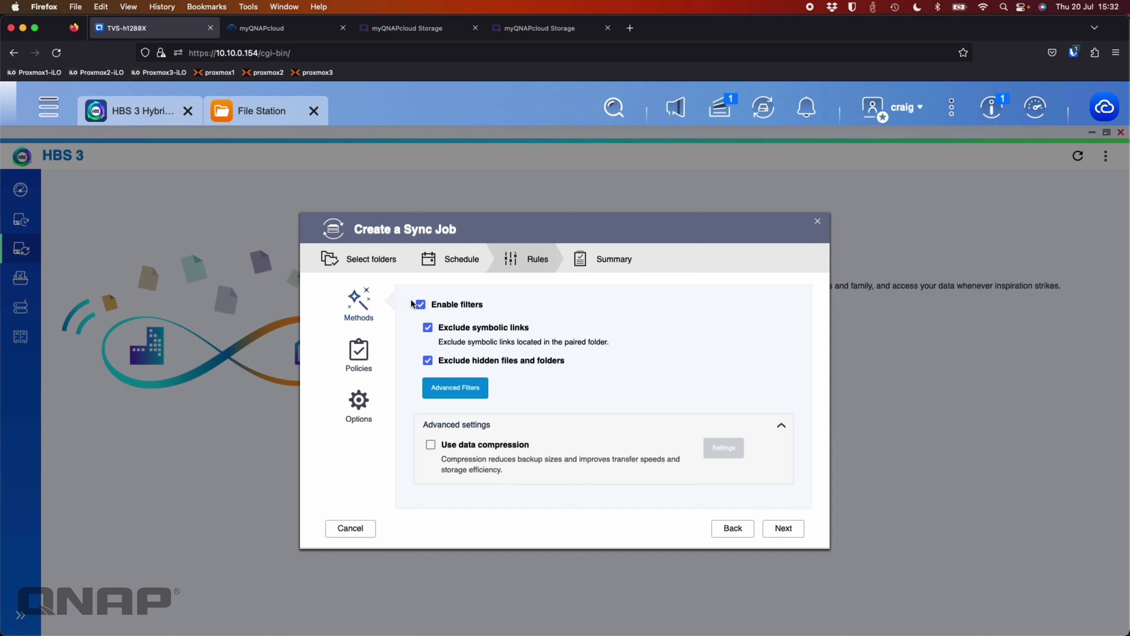
Review the default Policies and Options panels and proceed to the Summary
left_click(361, 358)
scroll(584, 374, "down", 1)
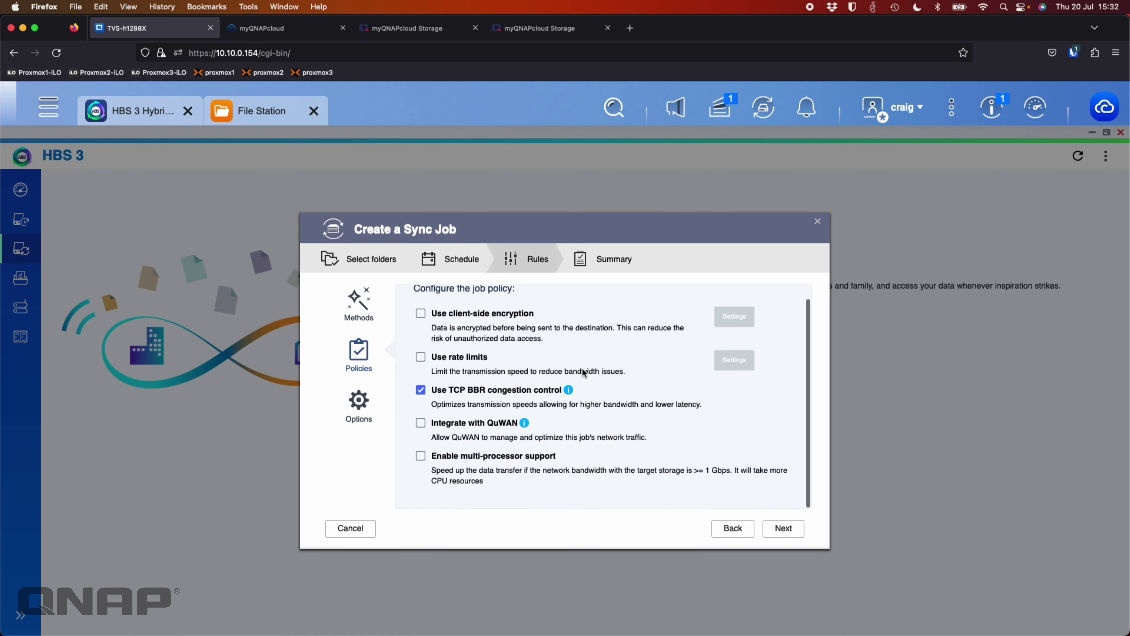
scroll(584, 373, "up", 1)
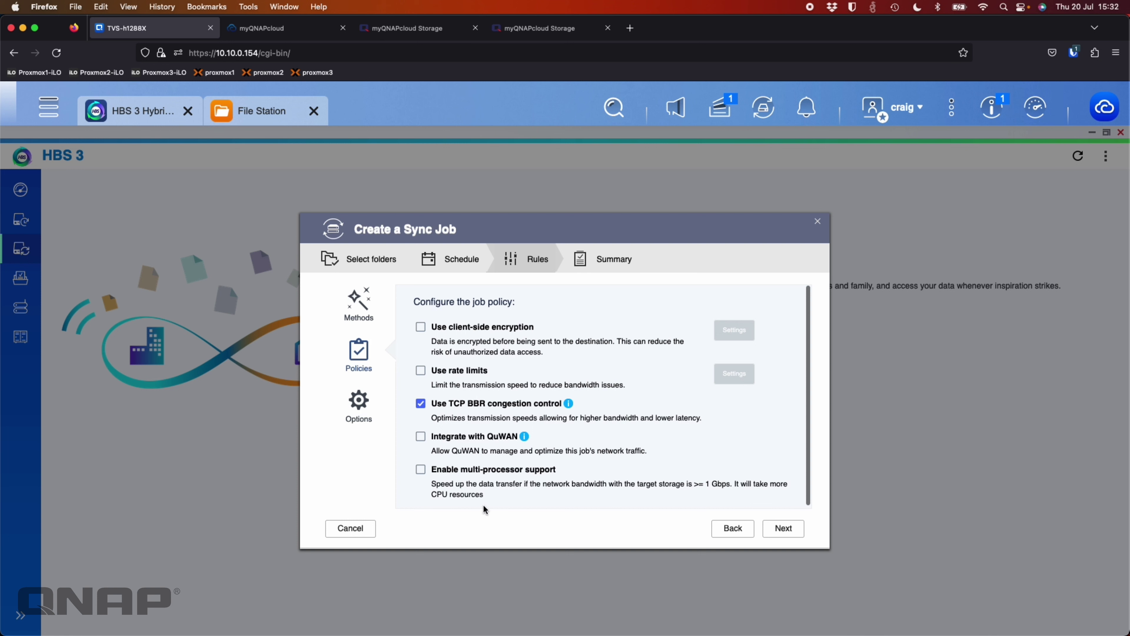
left_click(356, 400)
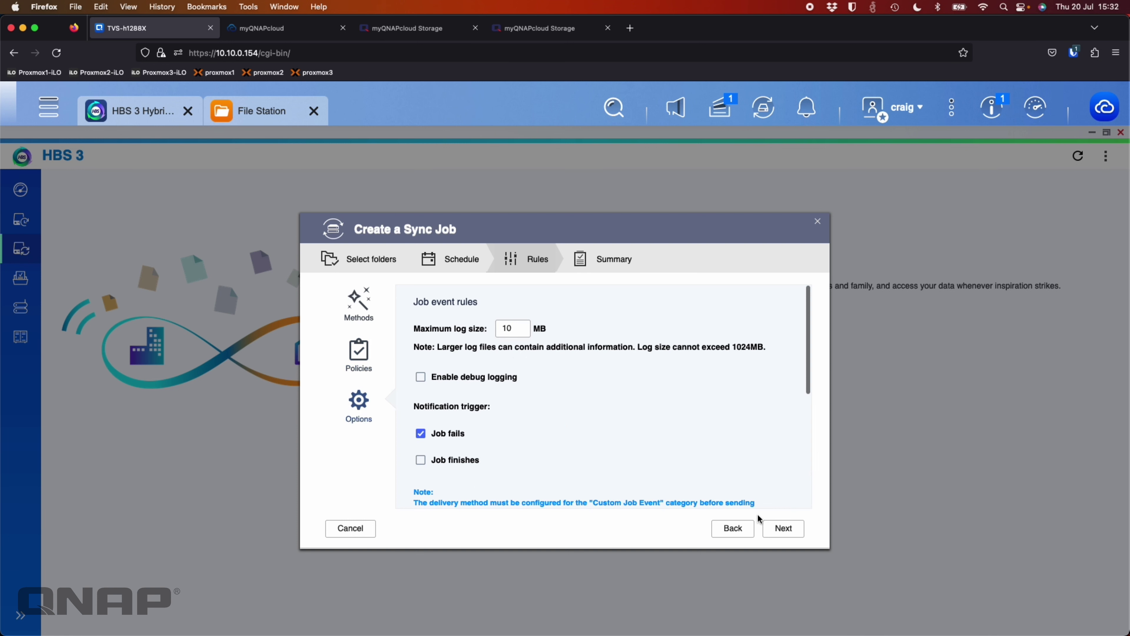
left_click(784, 529)
Create One-way Sync 1 and view its report showing Syncing...1%
scroll(595, 335, "down", 1)
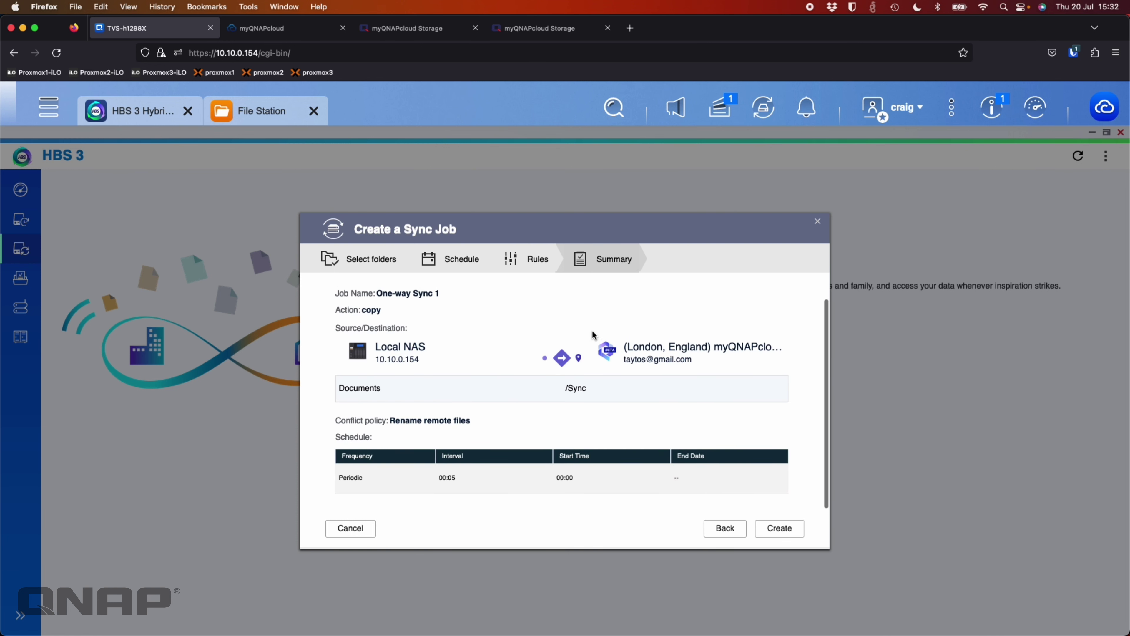
left_click(779, 532)
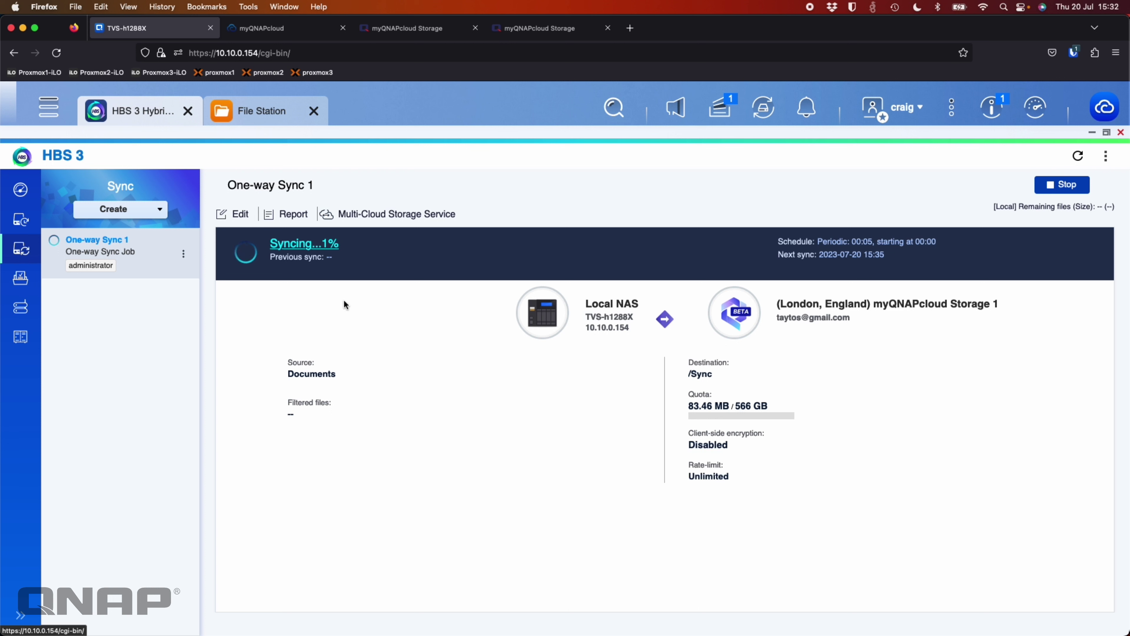
left_click(287, 215)
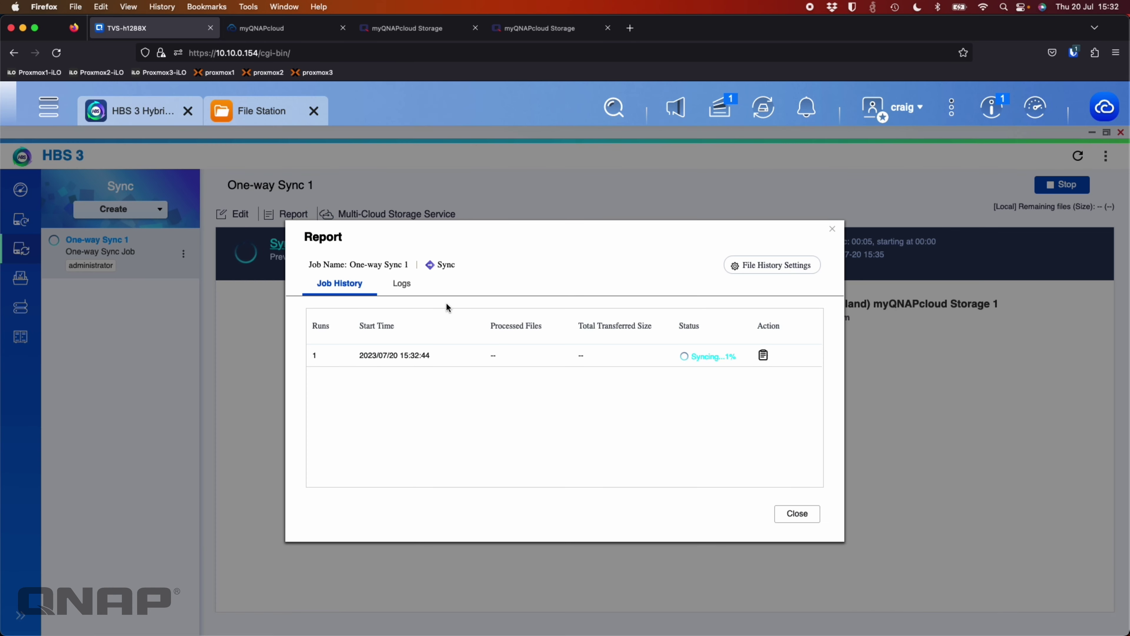
Check One-way Sync 1's run status and per-file details, then return to the Jobs list
left_click(764, 355)
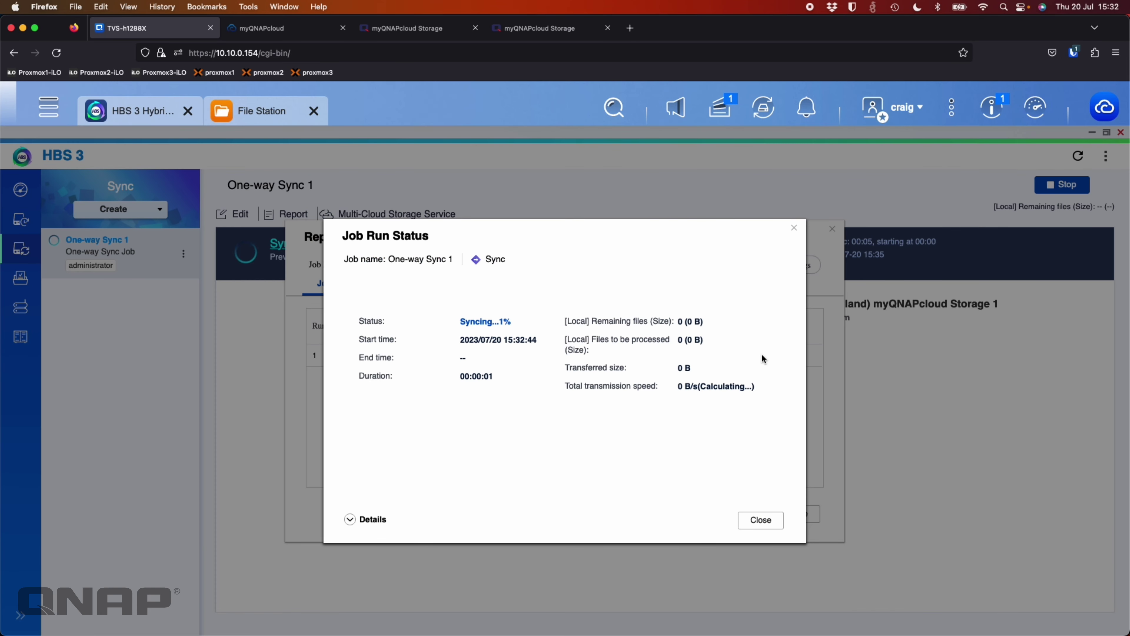
left_click(350, 521)
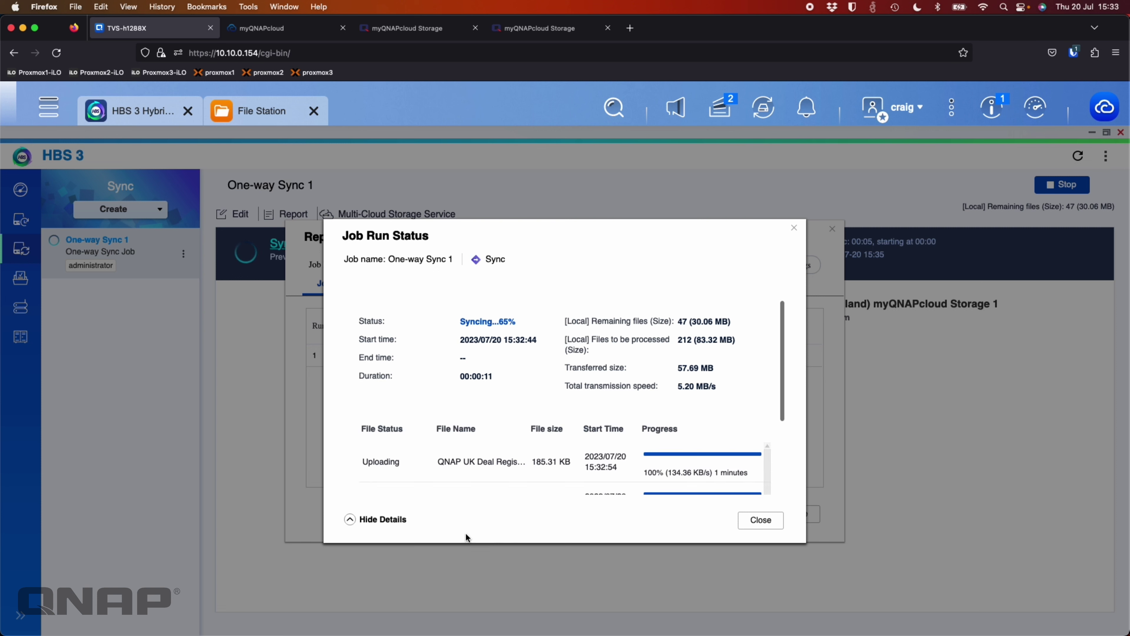
left_click(350, 520)
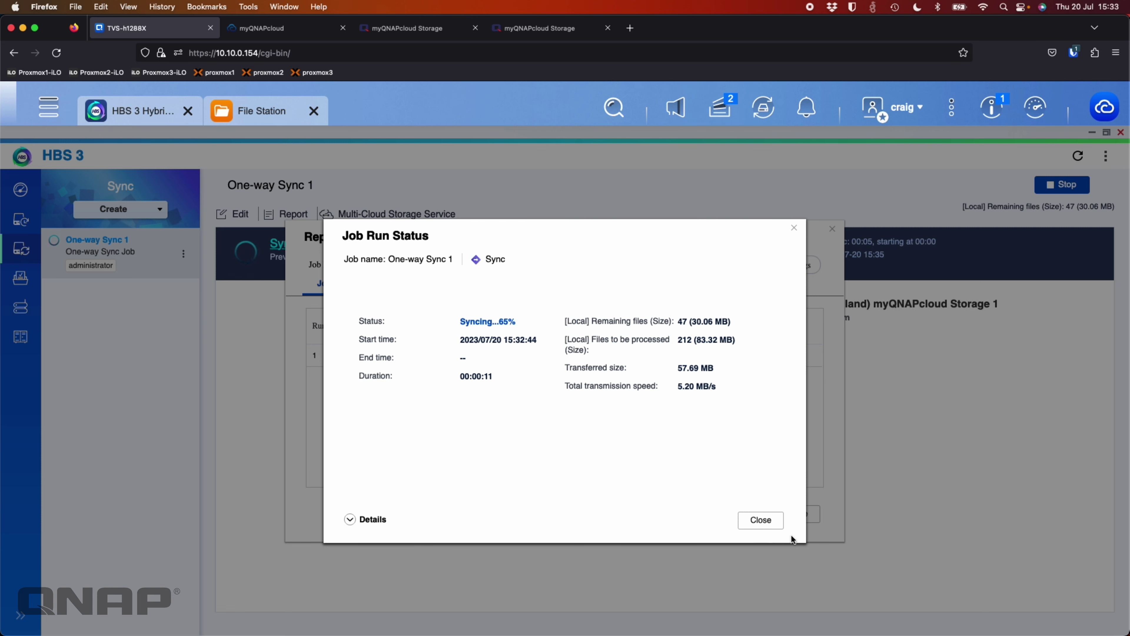
left_click(760, 520)
left_click(797, 515)
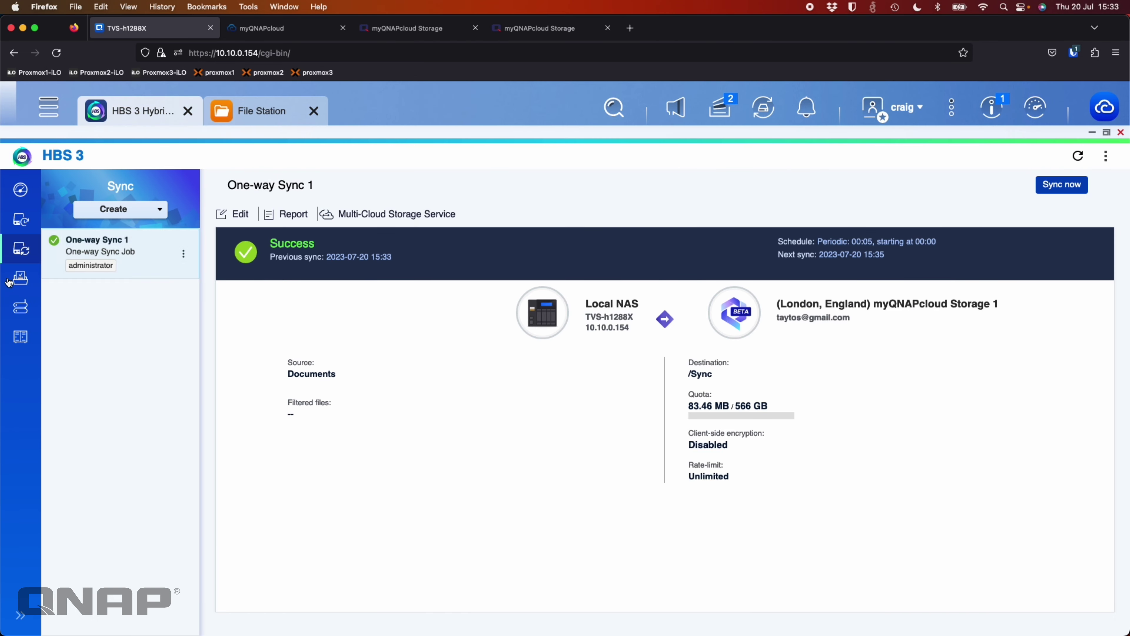
left_click(22, 280)
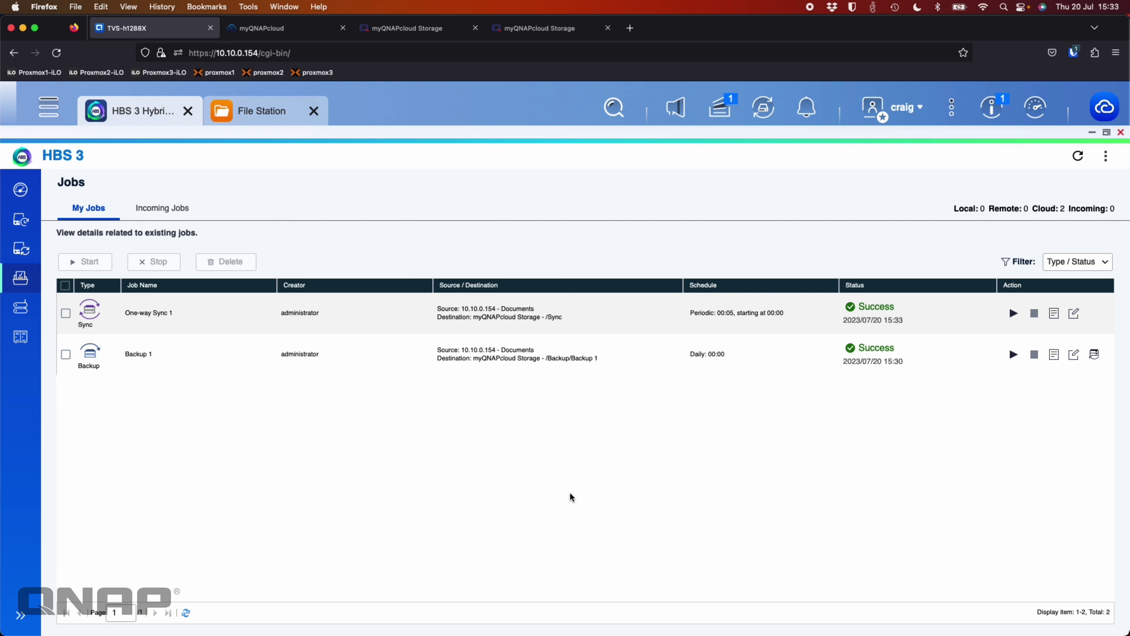
Check the Overview dashboard and Storage Spaces view listing both jobs on myQNAPcloud Storage
left_click(17, 189)
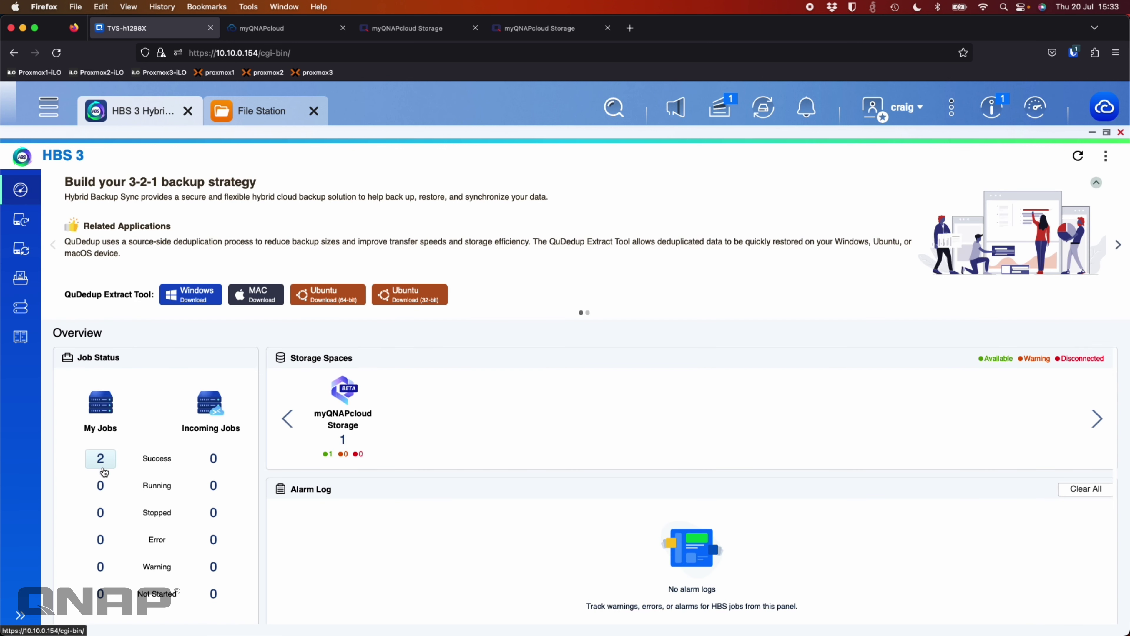
scroll(491, 453, "down", 1)
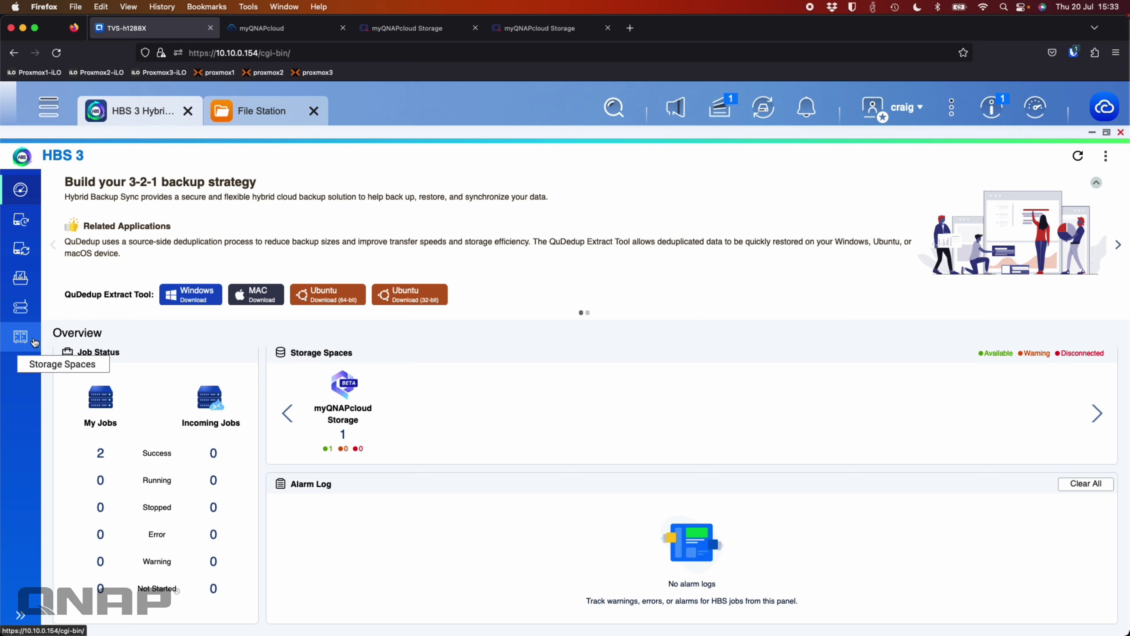
left_click(23, 340)
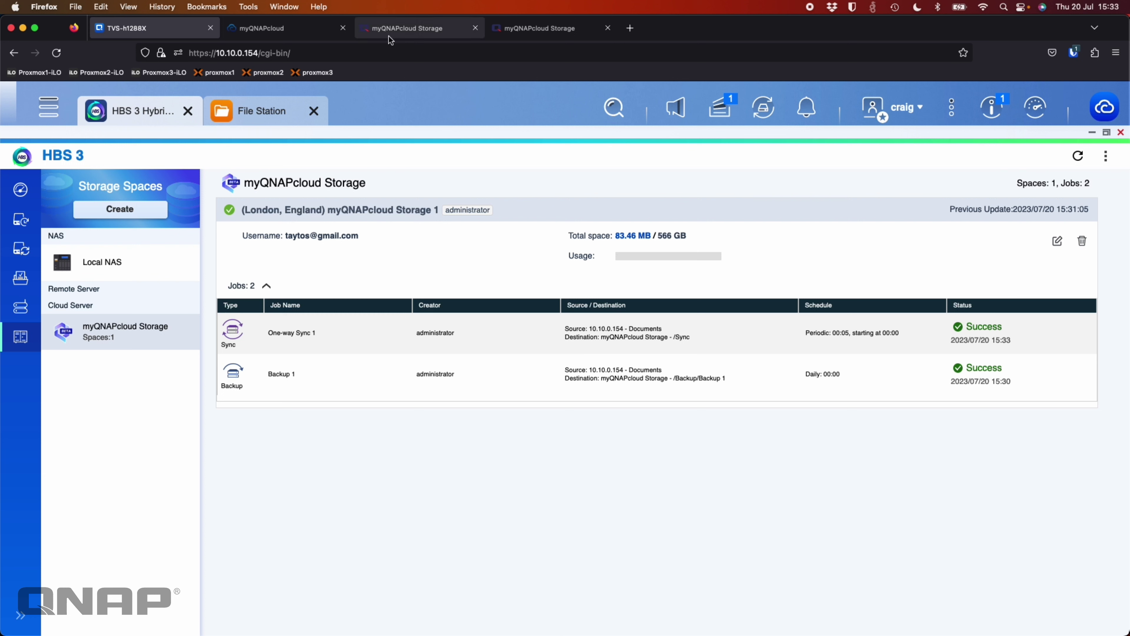
left_click(401, 28)
Scroll through the London, UK region, Annual period and capacity plans from USD $9.49/year
scroll(537, 403, "down", 3)
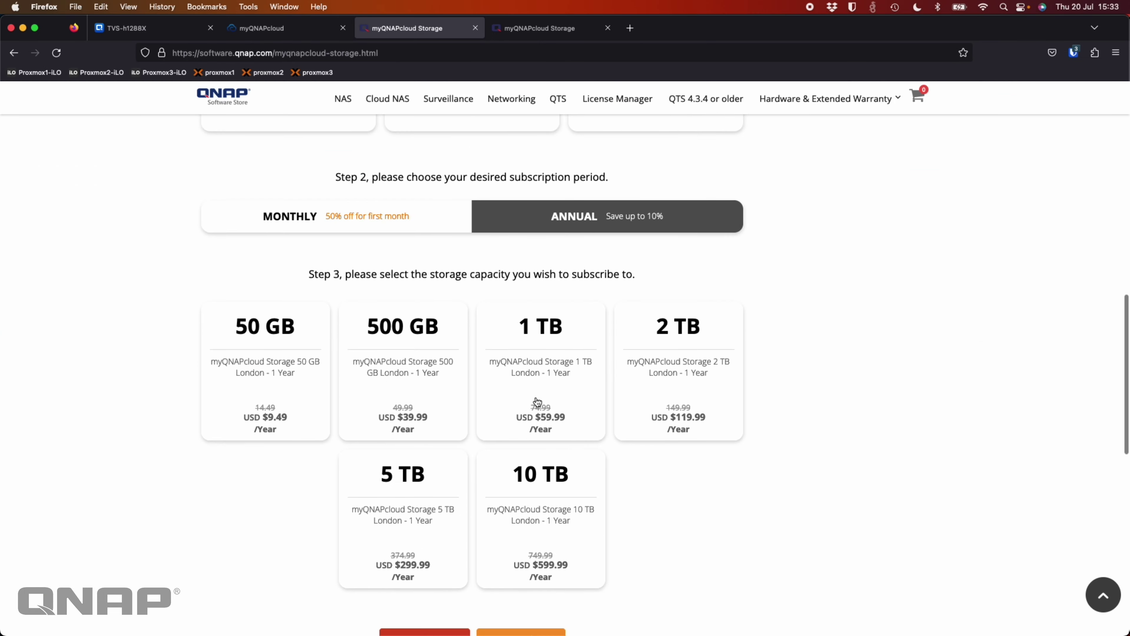
scroll(537, 401, "up", 4)
scroll(536, 401, "up", 2)
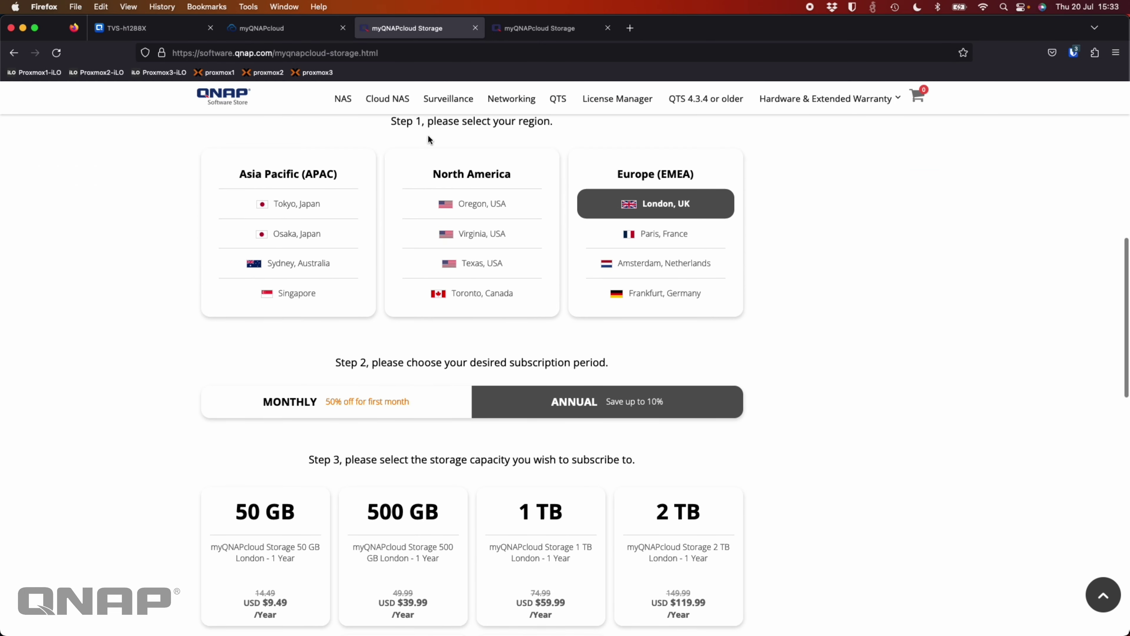
scroll(821, 573, "down", 3)
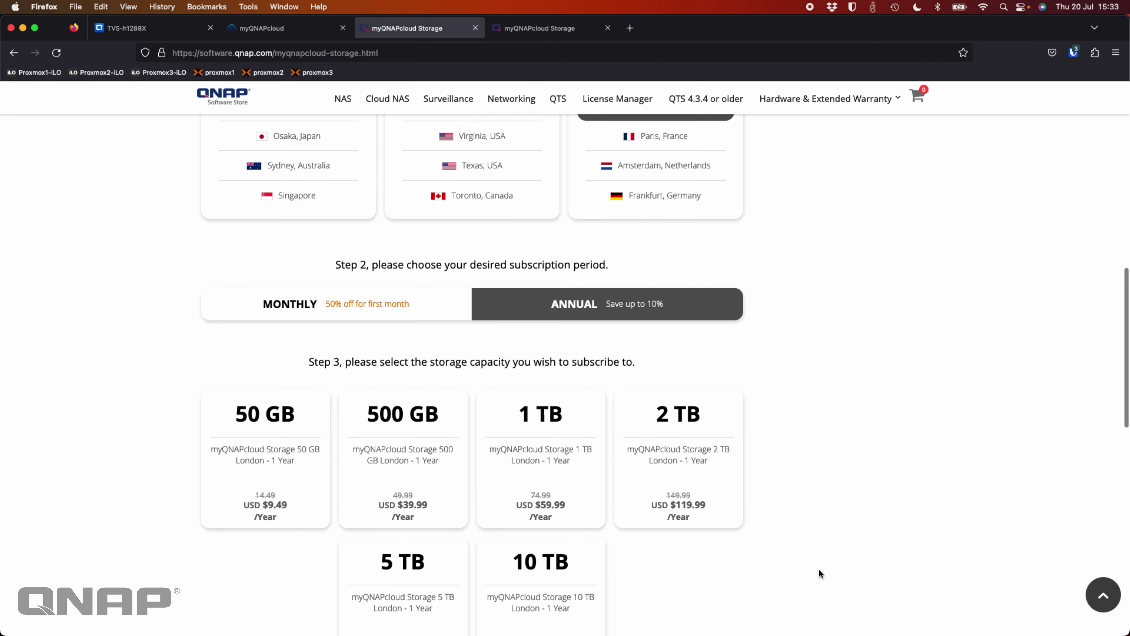